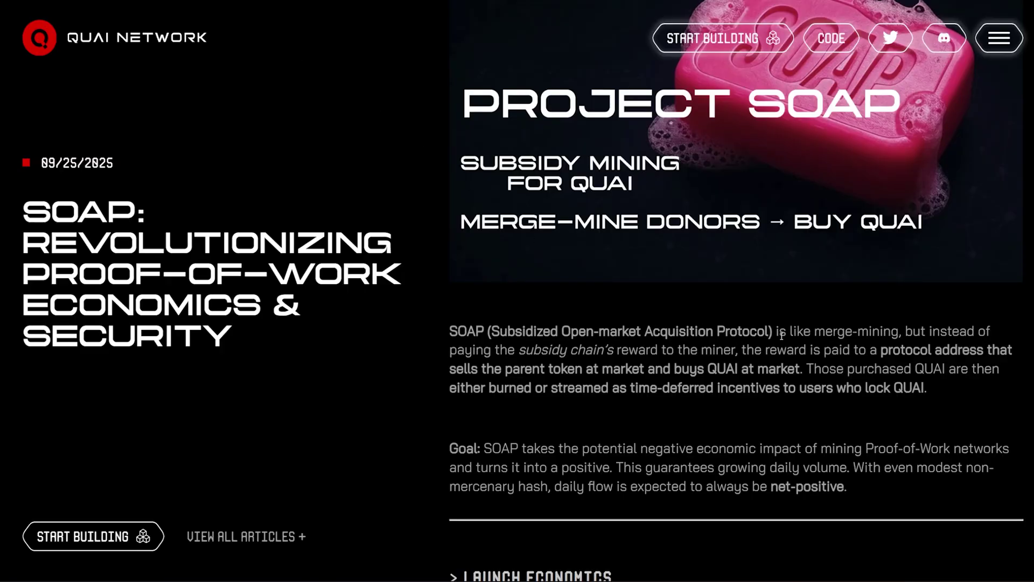
- Read the SOAP article's introduction on merge-mining, the protocol address, market purchases of QUAI, and burning or streaming incentives
{"action": "left_click_drag", "start_coordinate": [782, 334], "coordinate": [924, 328]}
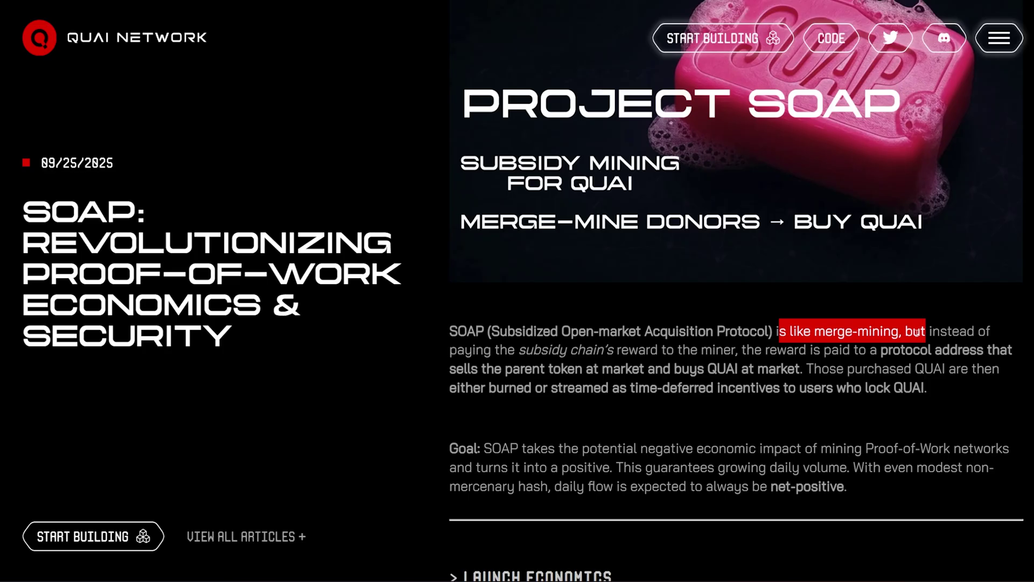
{"action": "left_click", "coordinate": [553, 341]}
{"action": "left_click_drag", "start_coordinate": [595, 351], "coordinate": [739, 352]}
{"action": "left_click", "coordinate": [754, 352]}
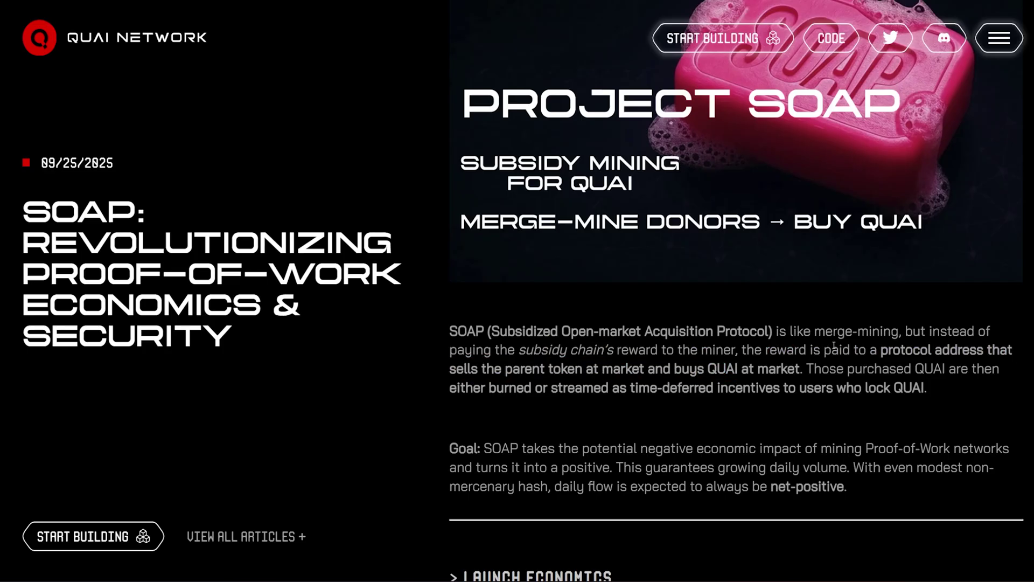
{"action": "left_click_drag", "start_coordinate": [874, 350], "coordinate": [965, 342]}
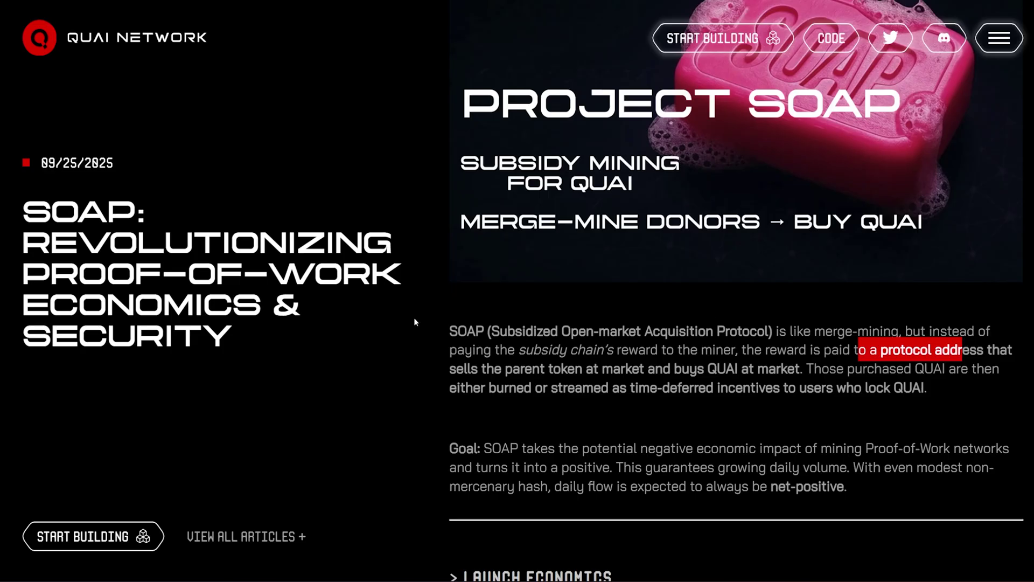
{"action": "left_click_drag", "start_coordinate": [483, 370], "coordinate": [647, 370]}
{"action": "left_click_drag", "start_coordinate": [648, 370], "coordinate": [926, 389]}
{"action": "left_click", "coordinate": [808, 369]}
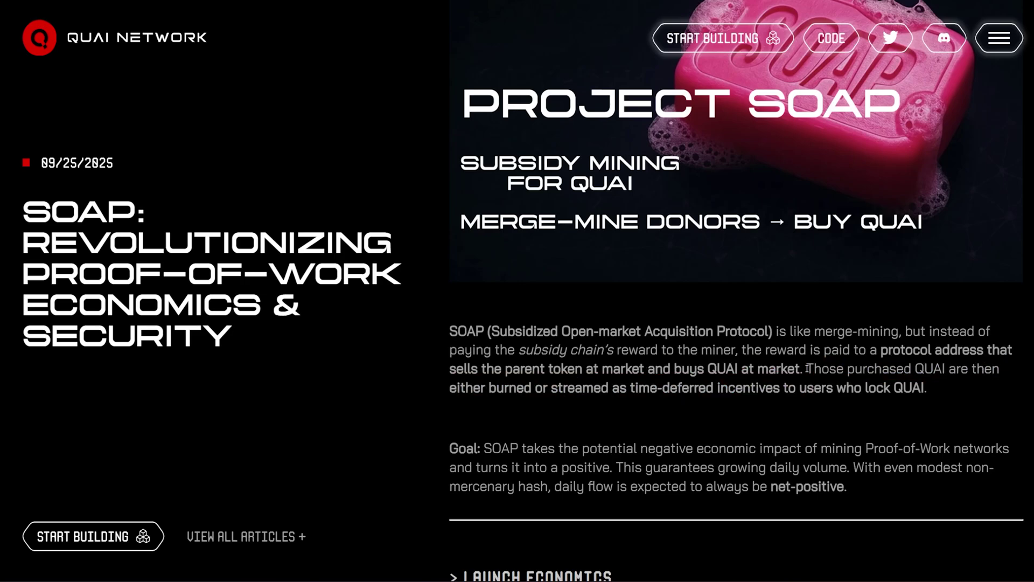
{"action": "left_click_drag", "start_coordinate": [528, 387], "coordinate": [911, 387]}
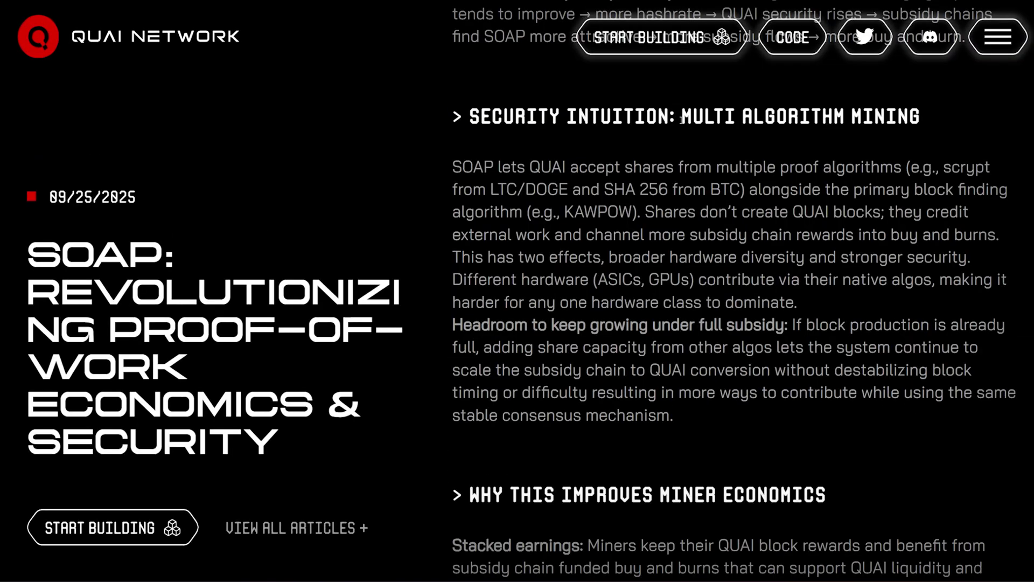
- Read the Security Intuition: Multi Algorithm Mining section on accepted proof algorithms and how shares fund buy and burns
{"action": "left_click_drag", "start_coordinate": [680, 117], "coordinate": [944, 128]}
{"action": "left_click", "coordinate": [912, 152]}
{"action": "left_click_drag", "start_coordinate": [605, 192], "coordinate": [562, 209]}
{"action": "left_click", "coordinate": [671, 186]}
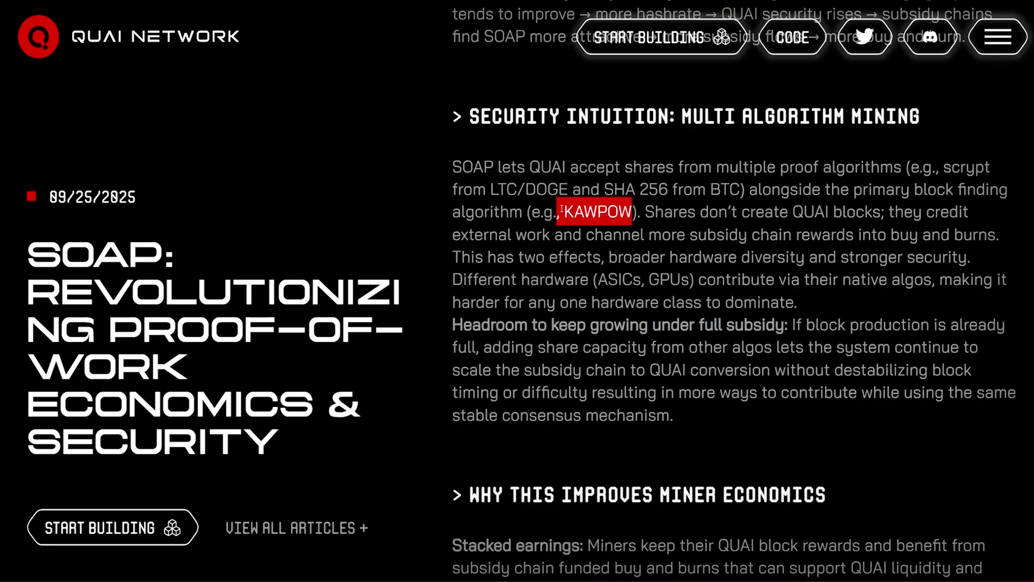
{"action": "left_click_drag", "start_coordinate": [637, 211], "coordinate": [903, 211]}
{"action": "left_click_drag", "start_coordinate": [551, 235], "coordinate": [979, 235]}
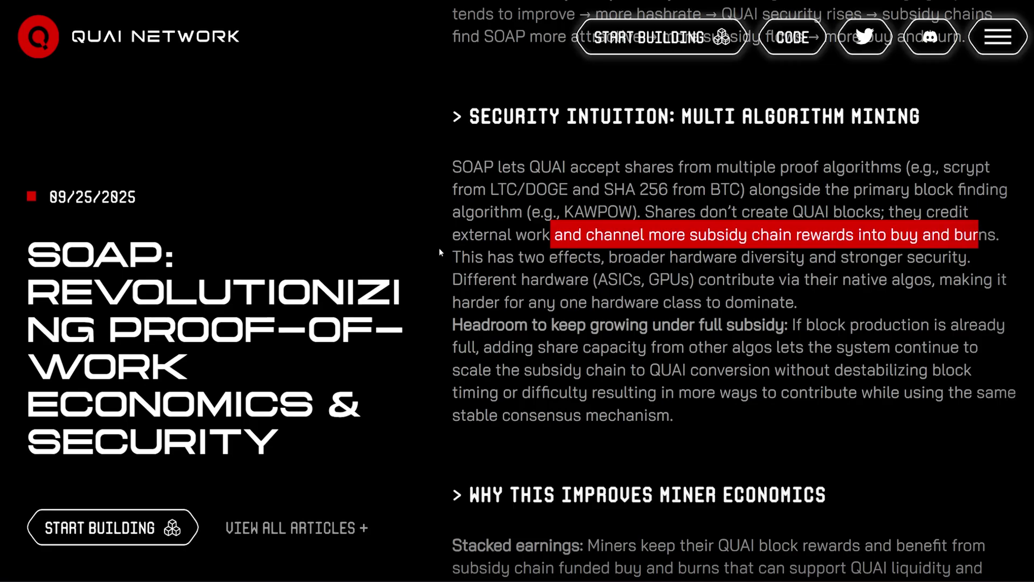
- Read the article's passages on hardware diversity, stronger security, and headroom to keep growing under full subsidy
{"action": "left_click_drag", "start_coordinate": [618, 258], "coordinate": [970, 257]}
{"action": "double_click", "coordinate": [830, 257]}
{"action": "left_click", "coordinate": [549, 281]}
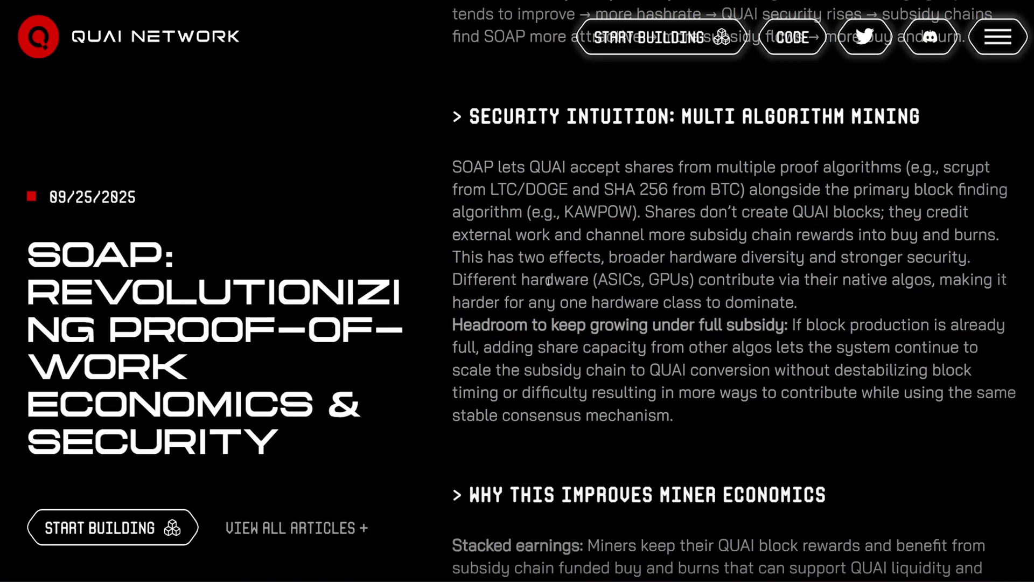
{"action": "left_click_drag", "start_coordinate": [592, 279], "coordinate": [698, 280]}
{"action": "left_click_drag", "start_coordinate": [732, 279], "coordinate": [924, 280]}
{"action": "left_click", "coordinate": [470, 282]}
{"action": "left_click_drag", "start_coordinate": [584, 304], "coordinate": [796, 304]}
{"action": "left_click_drag", "start_coordinate": [529, 324], "coordinate": [815, 318]}
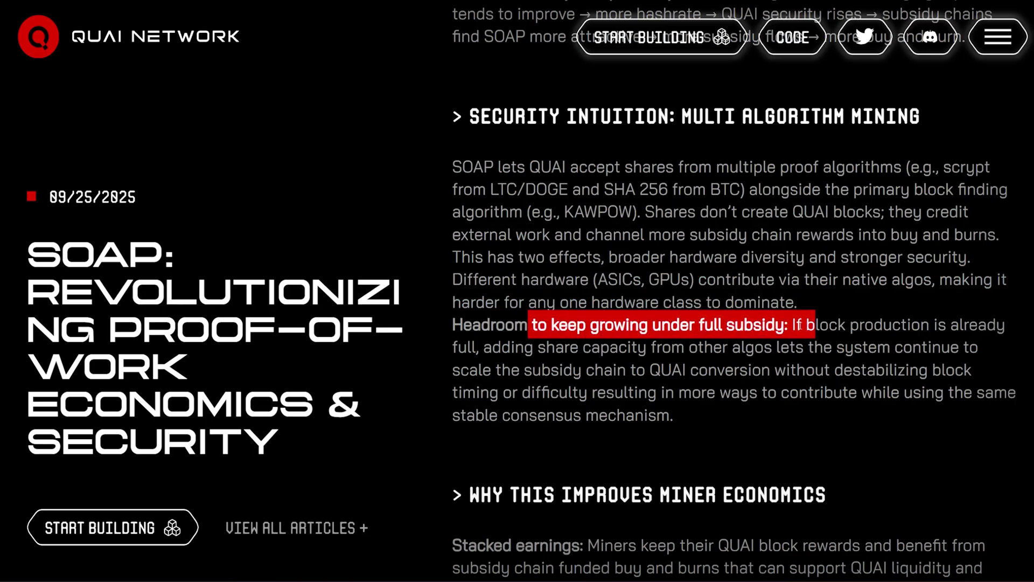
{"action": "left_click_drag", "start_coordinate": [510, 348], "coordinate": [603, 372]}
{"action": "left_click", "coordinate": [529, 373]}
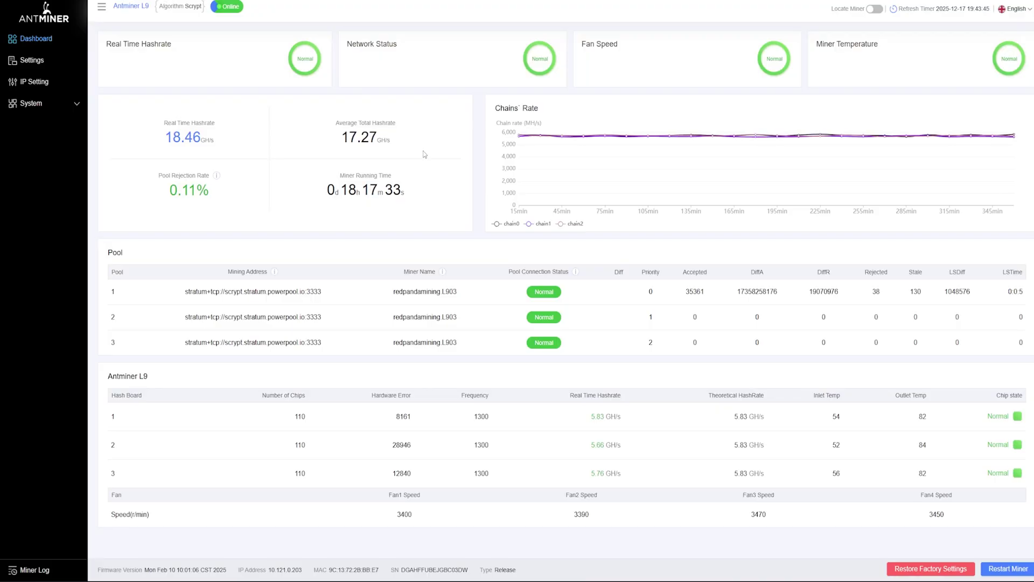
- Examine the Antminer L9 and Avalon Q dashboards at a larger page size
{"action": "key", "text": "ctrl+plus"}
{"action": "key", "text": "ctrl+plus"}
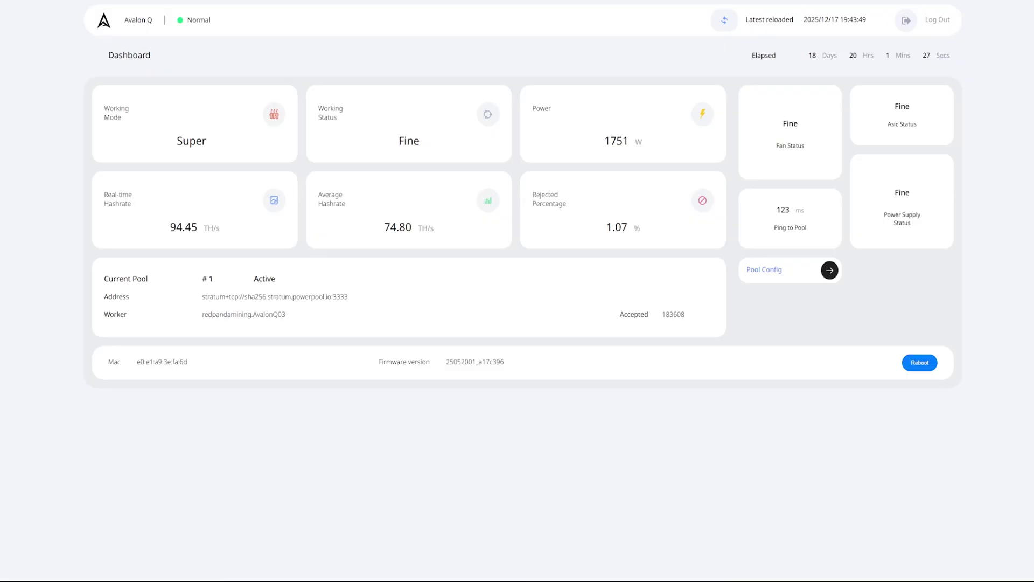
{"action": "key", "text": "ctrl+plus"}
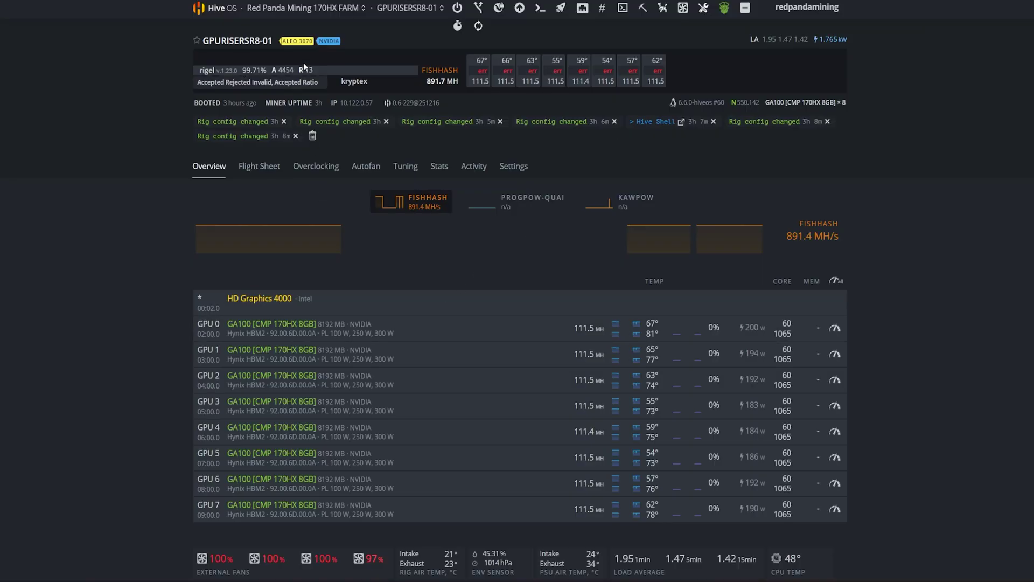
- Open the worker overview of the Red Panda Mining 170HX FARM in Hive OS
{"action": "left_click", "coordinate": [325, 11]}
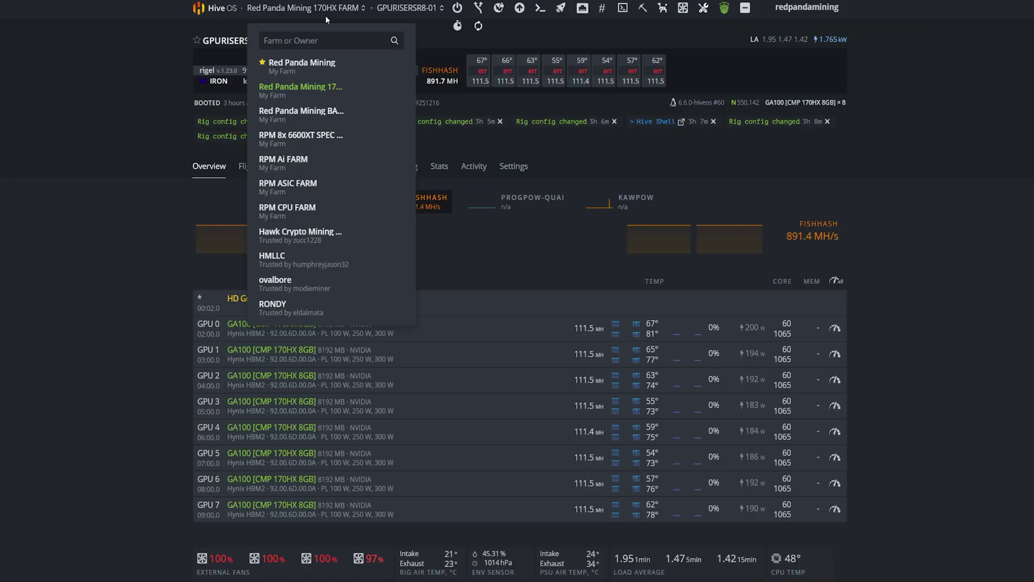
{"action": "left_click", "coordinate": [322, 80]}
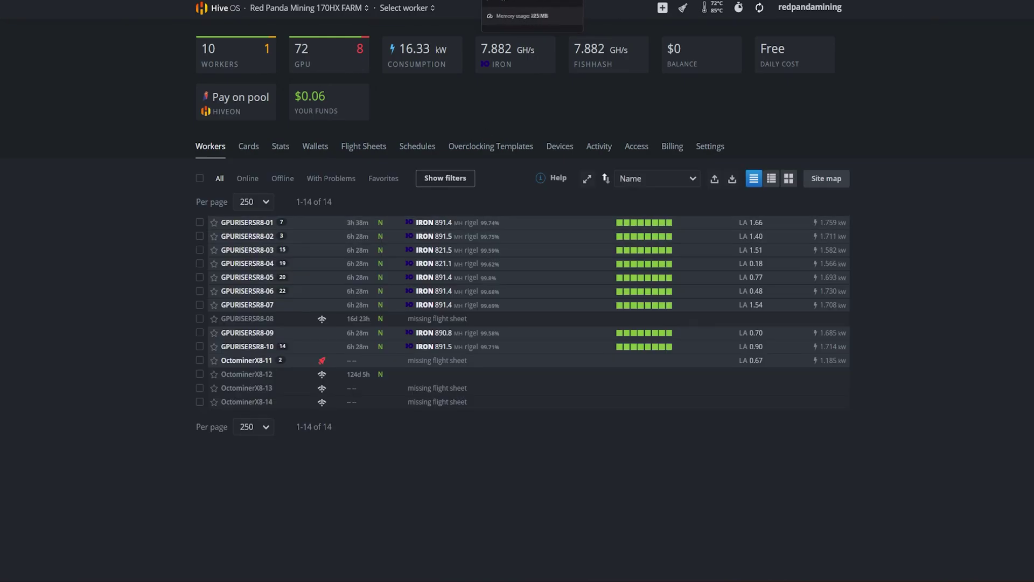
- Switch to the Kryptex pool site and view its Quai Scrypt, SHA256 and KawPow mining pool pages
{"action": "left_click", "coordinate": [270, 0]}
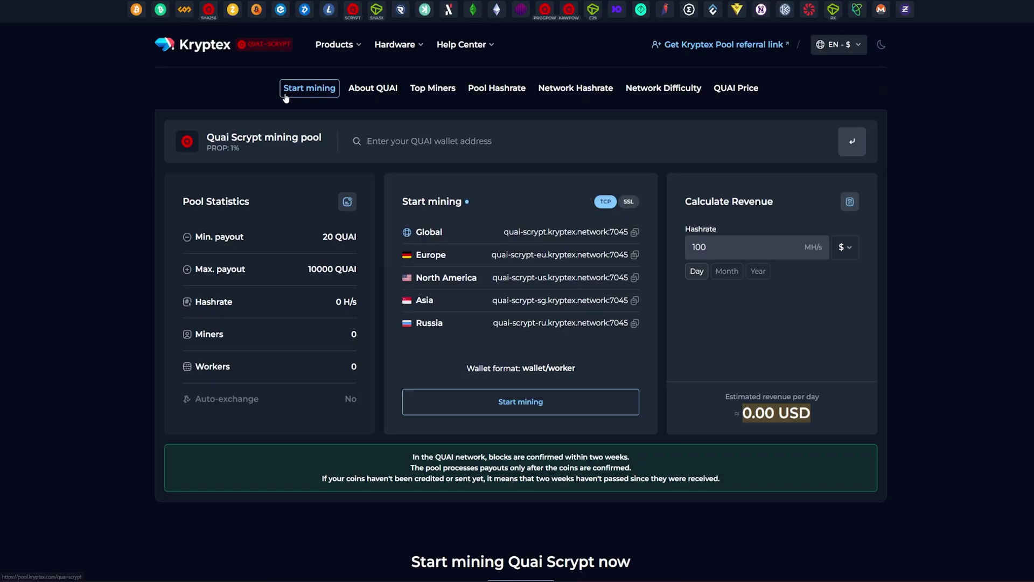
{"action": "left_click", "coordinate": [209, 9]}
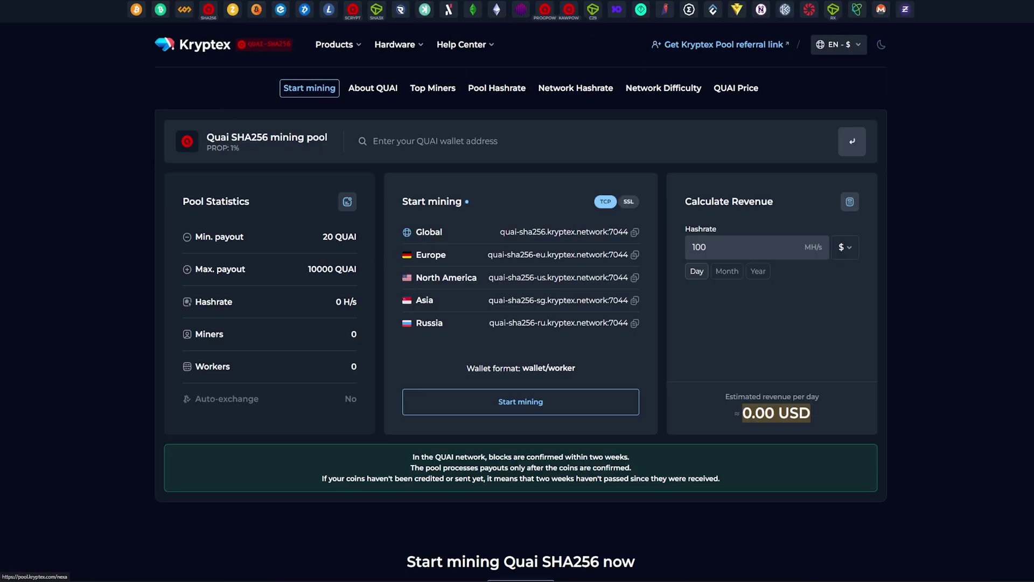
{"action": "left_click", "coordinate": [569, 9]}
{"action": "scroll", "coordinate": [360, 129], "scroll_direction": "down", "scroll_amount": 2}
{"action": "scroll", "coordinate": [357, 111], "scroll_direction": "up", "scroll_amount": 1}
{"action": "scroll", "coordinate": [358, 115], "scroll_direction": "up", "scroll_amount": 1}
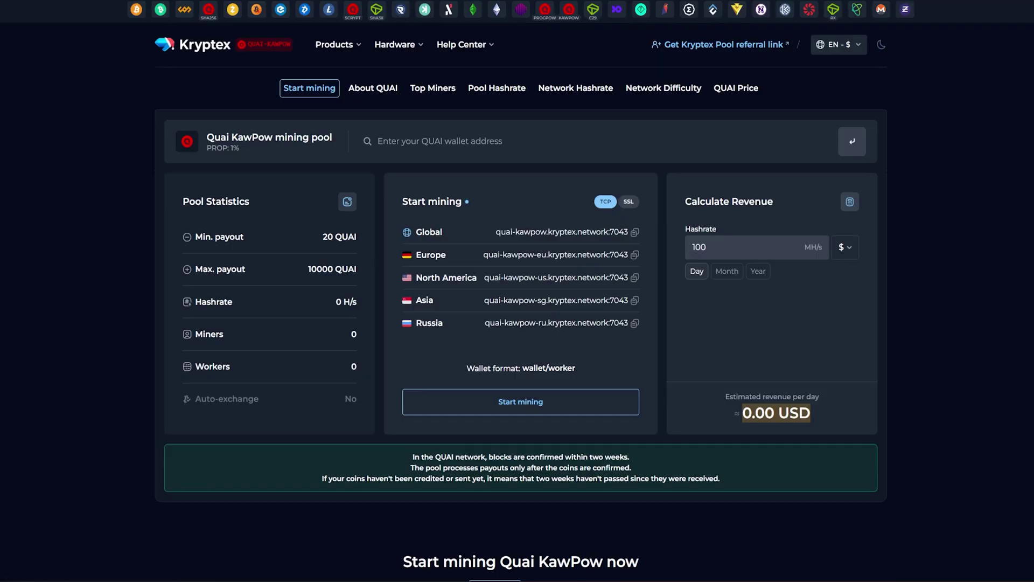
- Switch to the Hashrate site and look over its mining estimates
{"action": "left_click", "coordinate": [916, 2]}
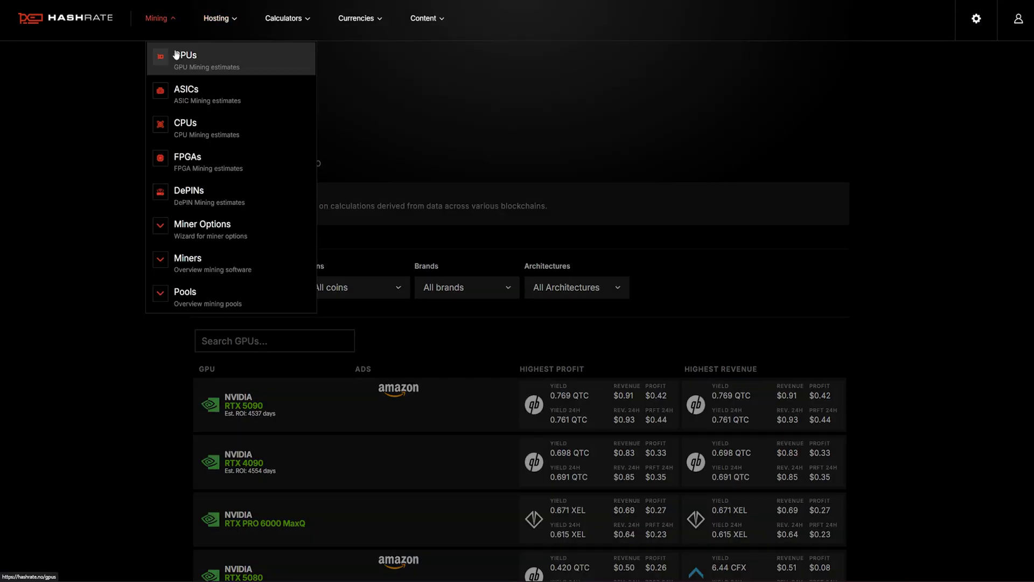
{"action": "scroll", "coordinate": [304, 247], "scroll_direction": "down", "scroll_amount": 4}
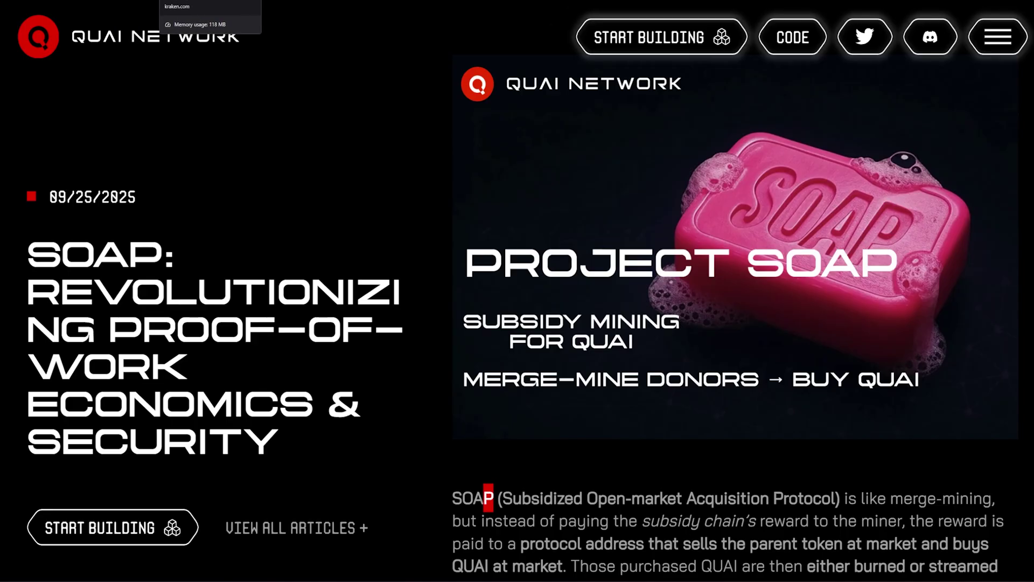
- Switch to Kraken's Asset Listings page and examine the Chains section for Quai at a larger page size
{"action": "left_click", "coordinate": [188, 1]}
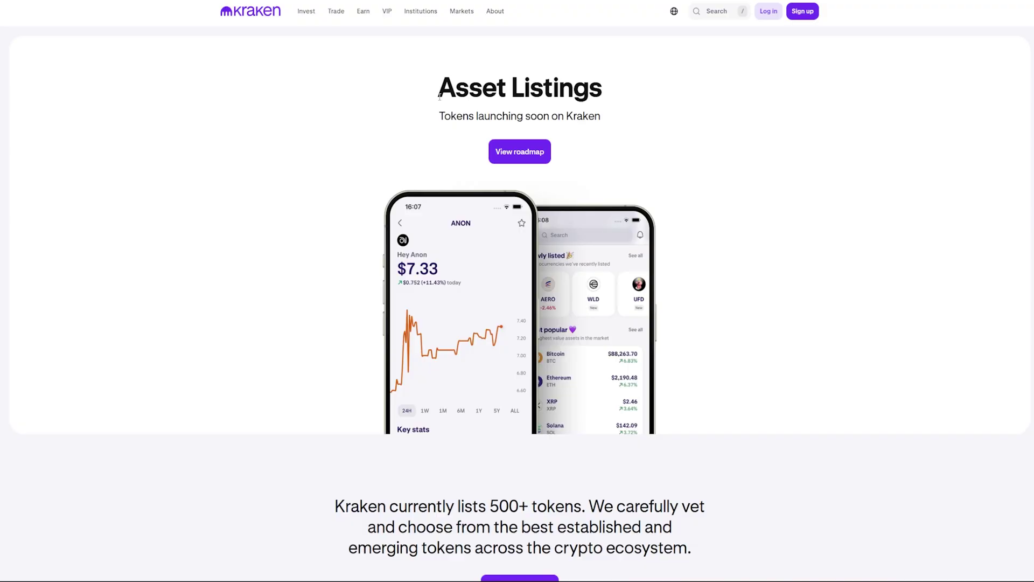
{"action": "scroll", "coordinate": [442, 194], "scroll_direction": "down", "scroll_amount": 5}
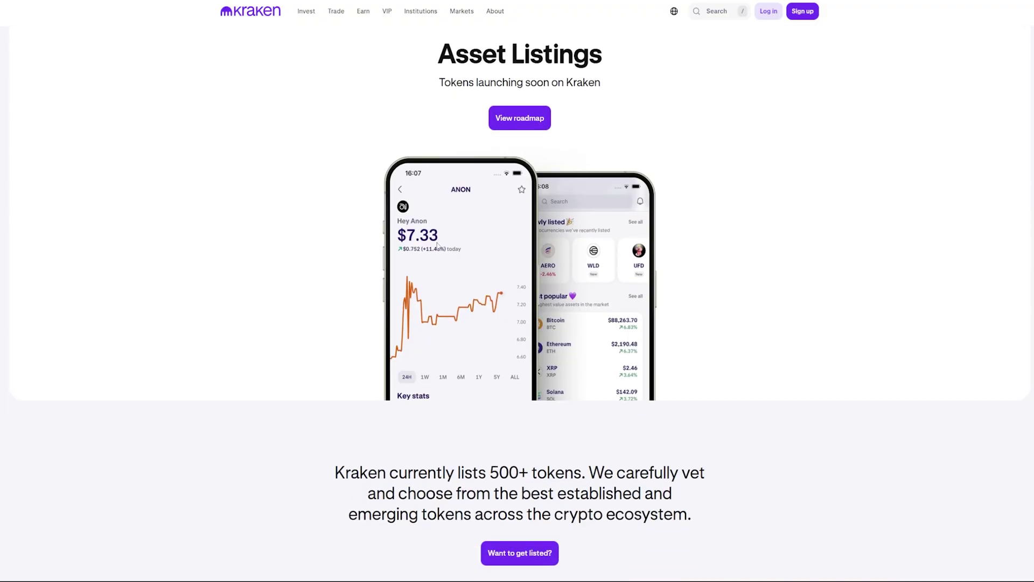
{"action": "scroll", "coordinate": [441, 232], "scroll_direction": "down", "scroll_amount": 9}
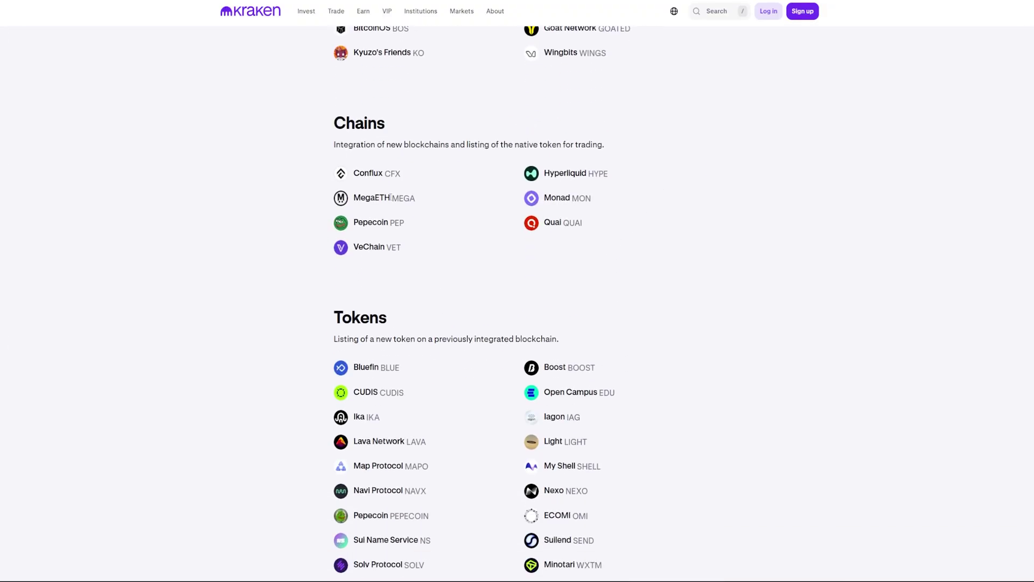
{"action": "key", "text": "ctrl+plus"}
{"action": "key", "text": "ctrl+plus"}
{"action": "key", "text": "ctrl+plus"}
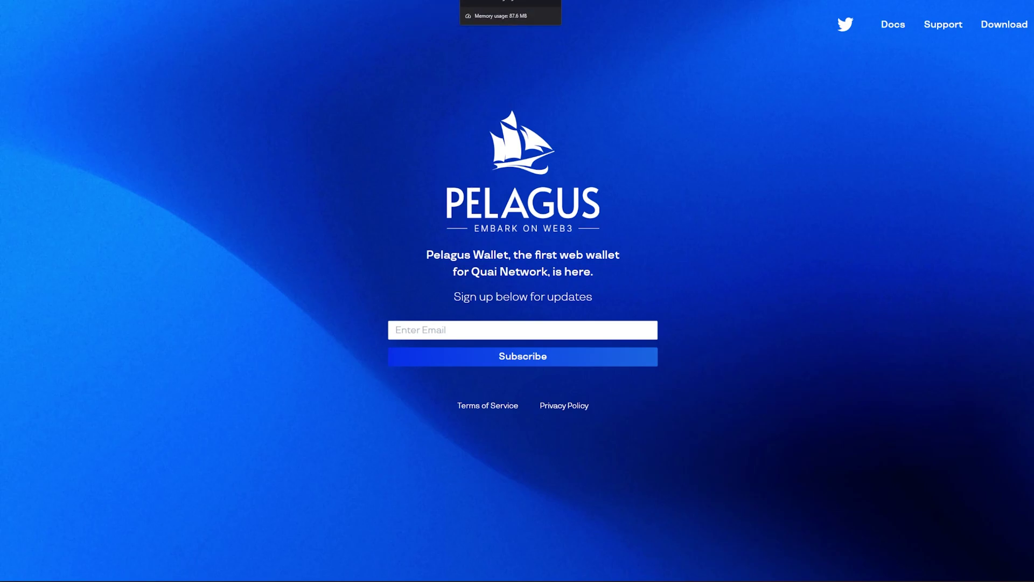
- Unlock the Pelagus wallet extension with the wallet password and copy its receive address
{"action": "left_click", "coordinate": [571, 3]}
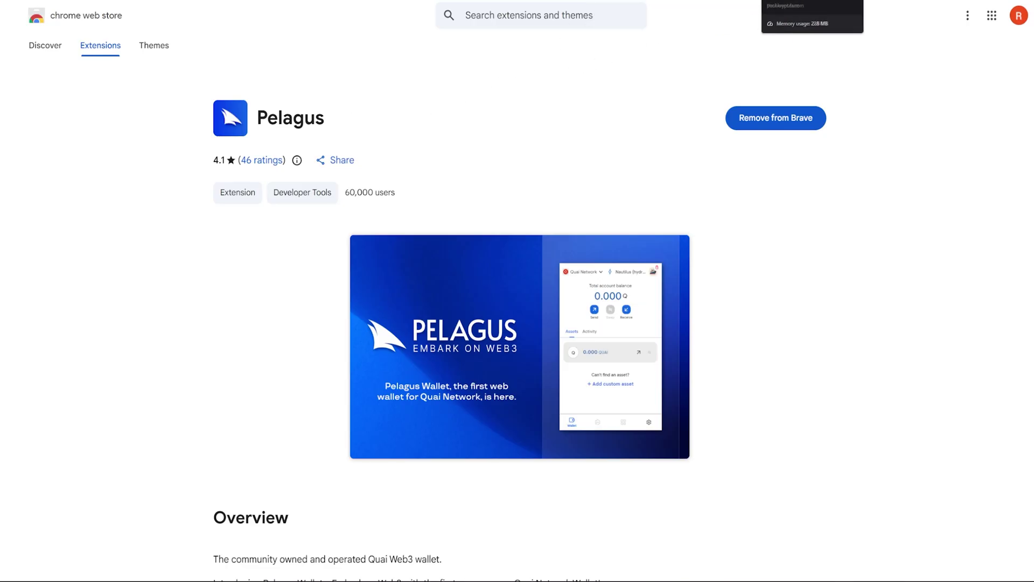
{"action": "left_click", "coordinate": [929, 1]}
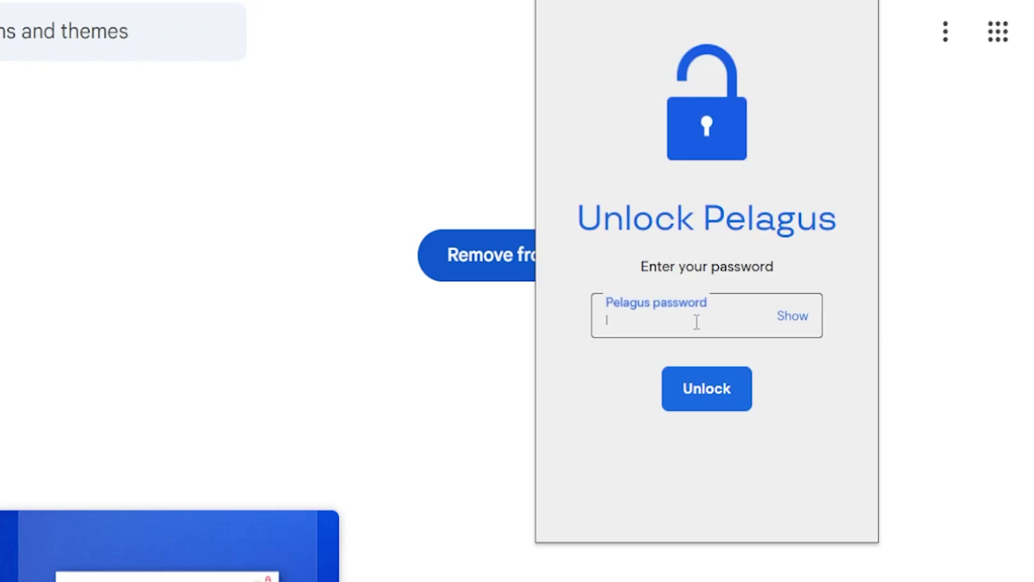
{"action": "key", "text": "Return"}
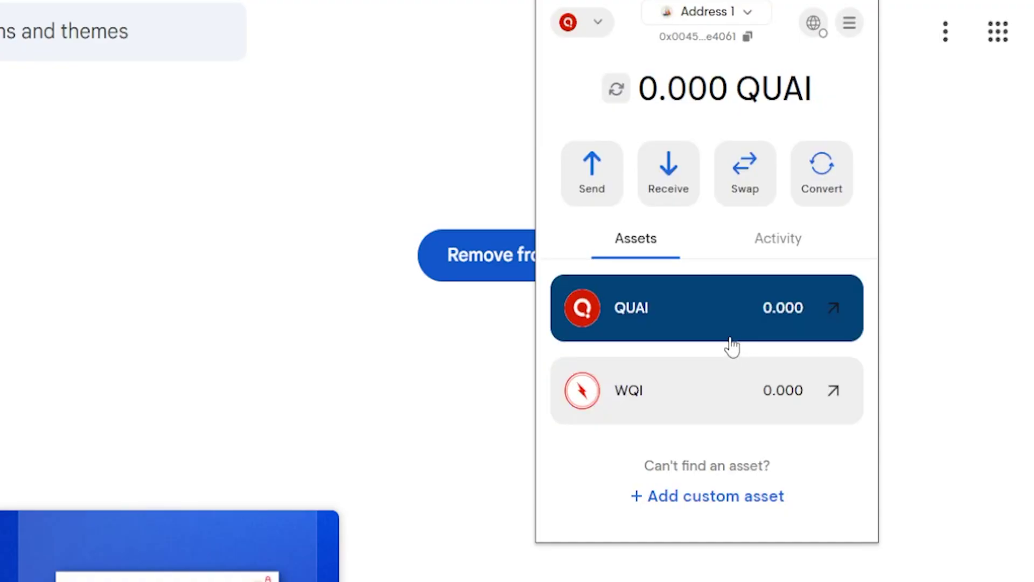
{"action": "left_click", "coordinate": [684, 179]}
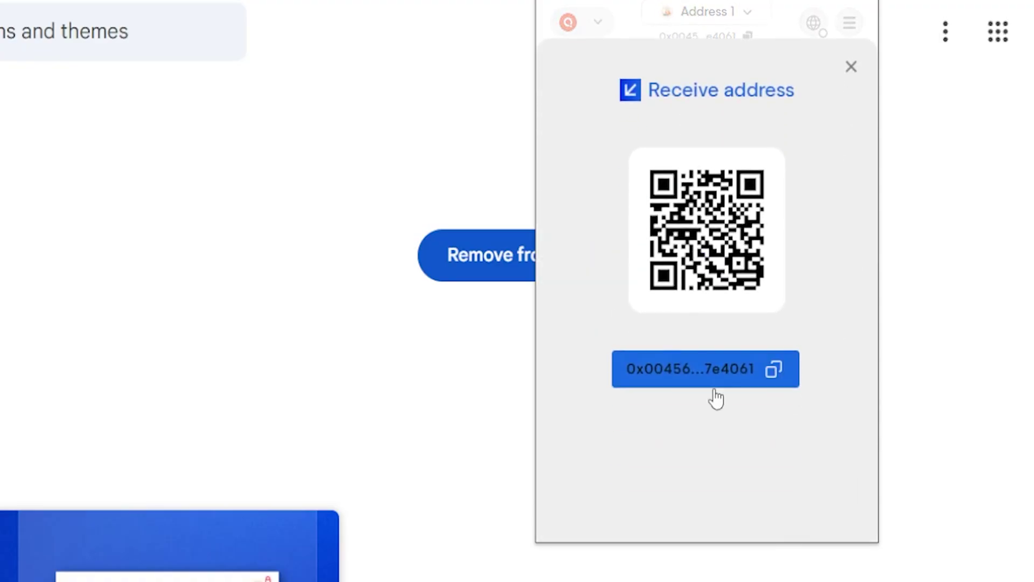
{"action": "left_click", "coordinate": [774, 372]}
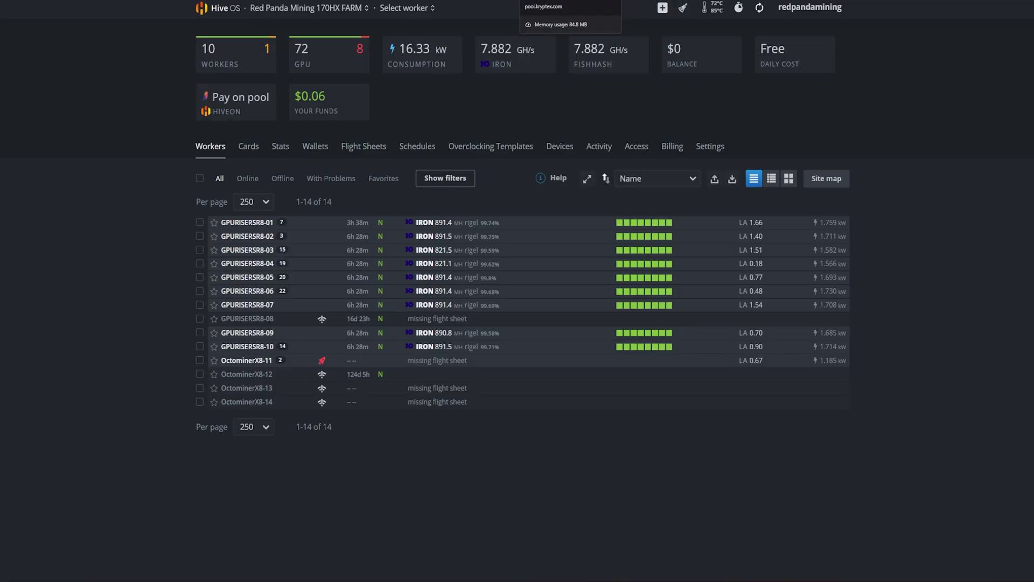
- Open the Antminer L9's pool settings and examine the mining address and miner name of Pool1
{"action": "left_click", "coordinate": [571, 1]}
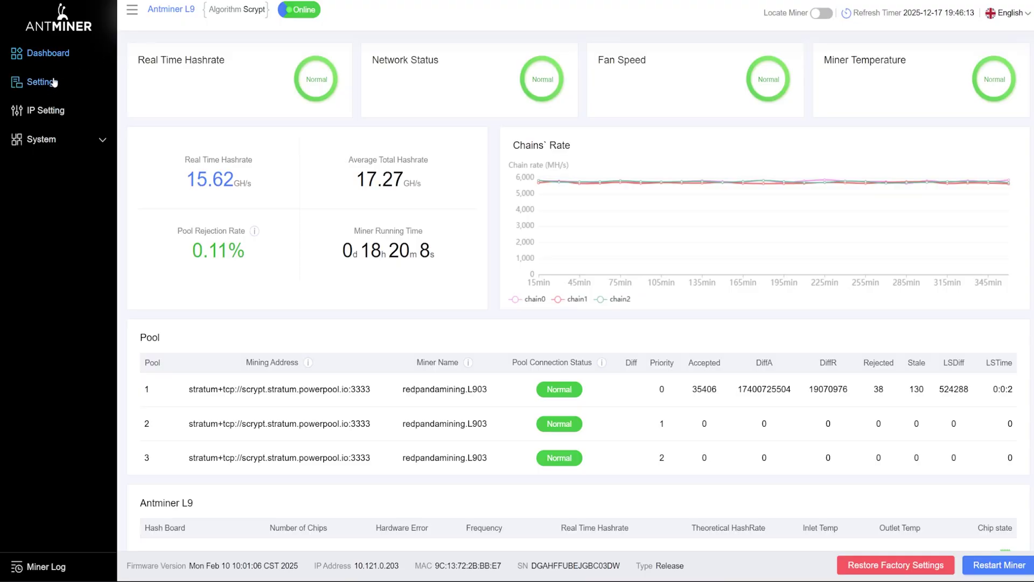
{"action": "left_click", "coordinate": [43, 82]}
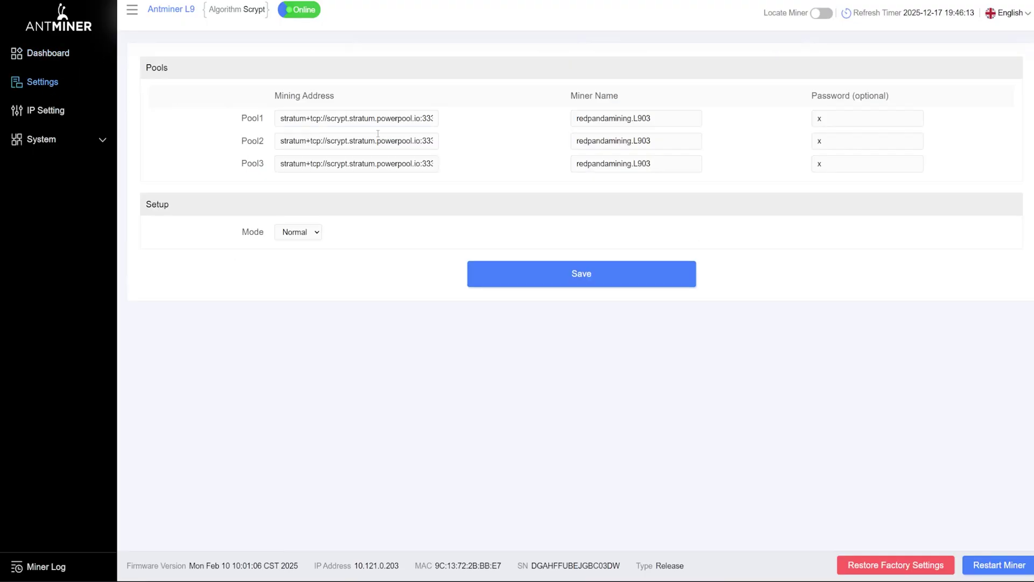
{"action": "key", "text": "ctrl+plus"}
{"action": "key", "text": "ctrl+minus"}
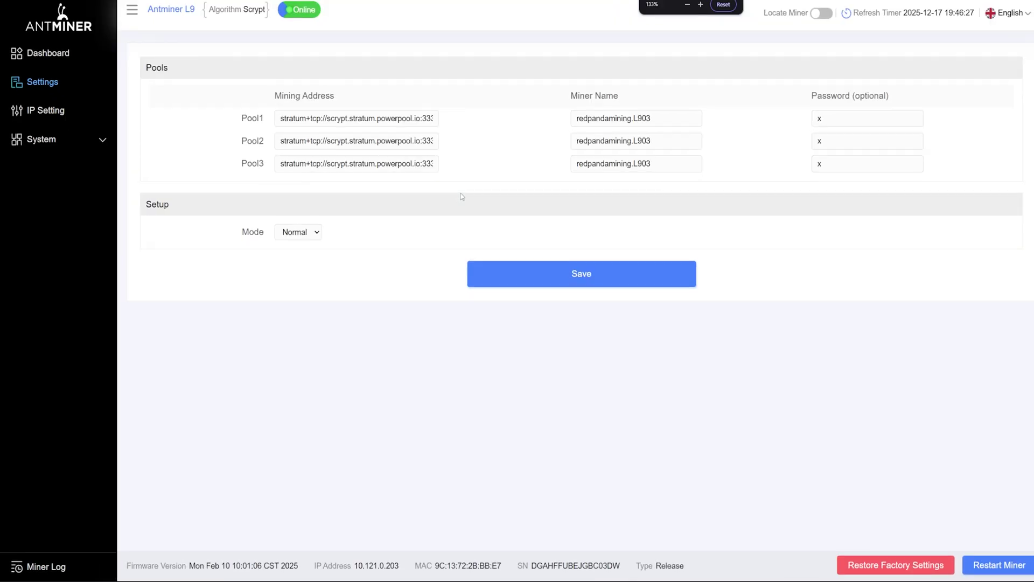
{"action": "double_click", "coordinate": [423, 119]}
{"action": "double_click", "coordinate": [614, 118]}
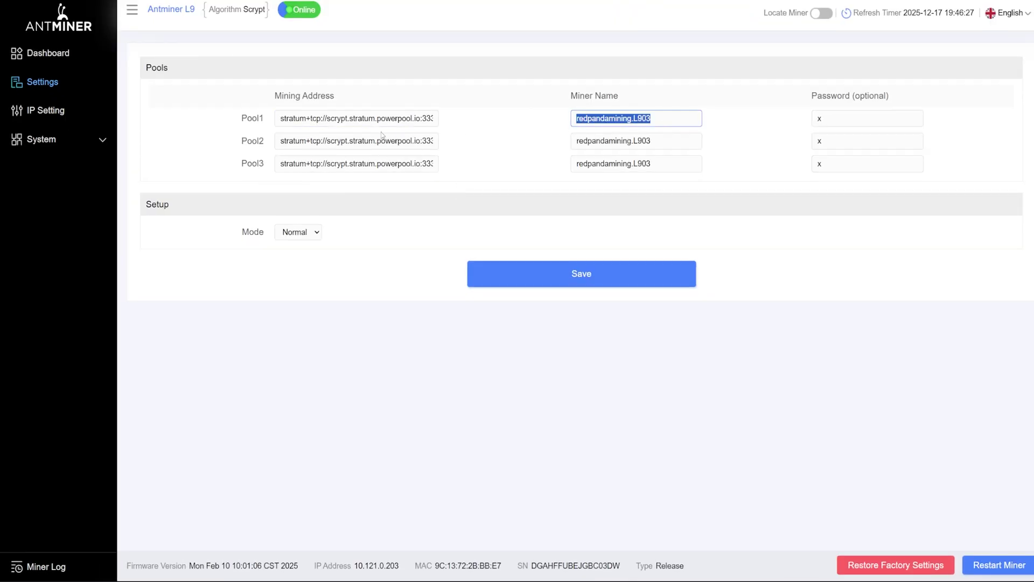
{"action": "key", "text": "Tab"}
{"action": "left_click", "coordinate": [407, 118]}
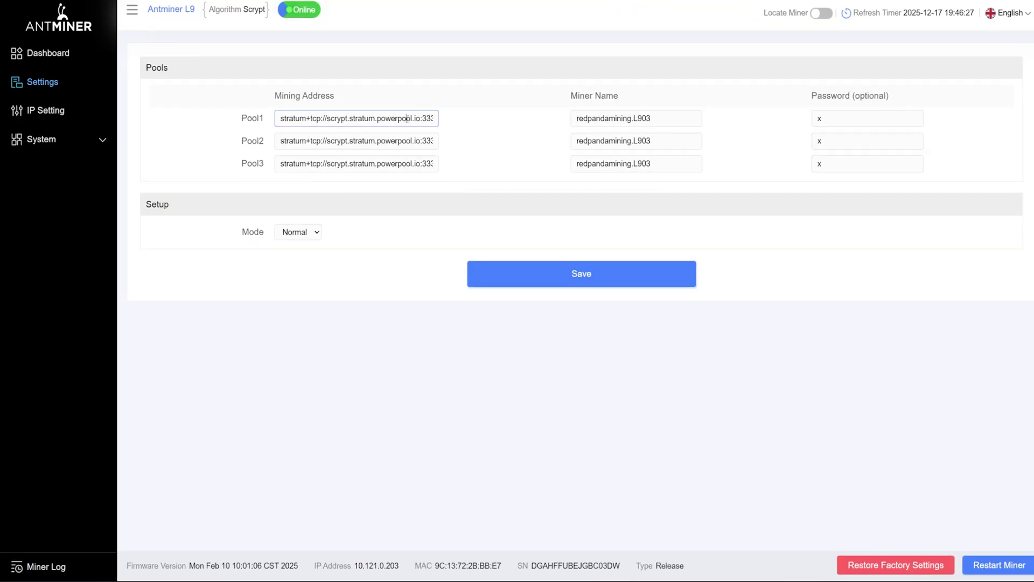
- Copy the Global Quai Scrypt pool address quai-scrypt.kryptex.network:7045 from Kryptex for the Antminer's Pool1 mining address
{"action": "left_click_drag", "start_coordinate": [311, 117], "coordinate": [423, 118]}
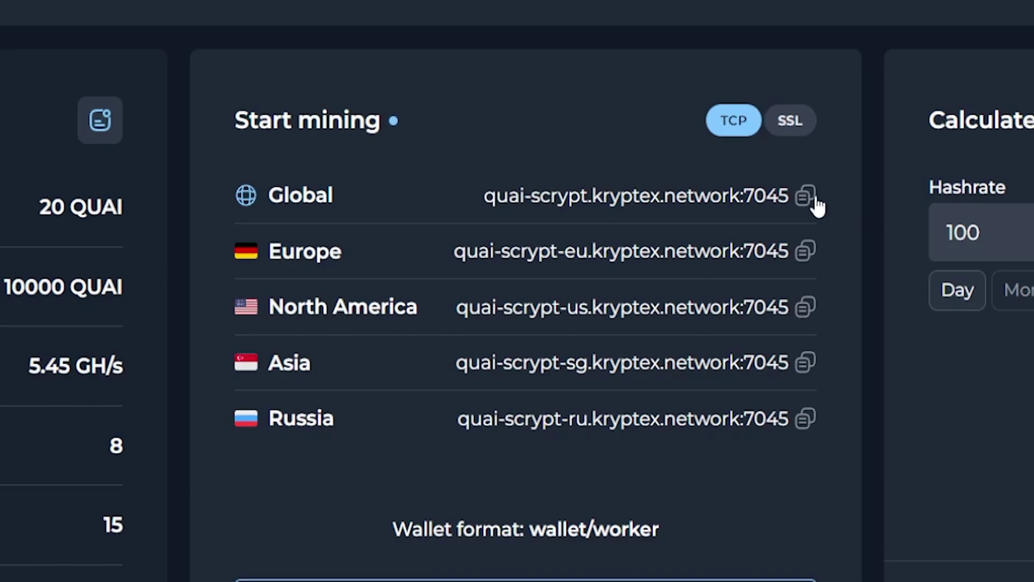
{"action": "left_click", "coordinate": [810, 201]}
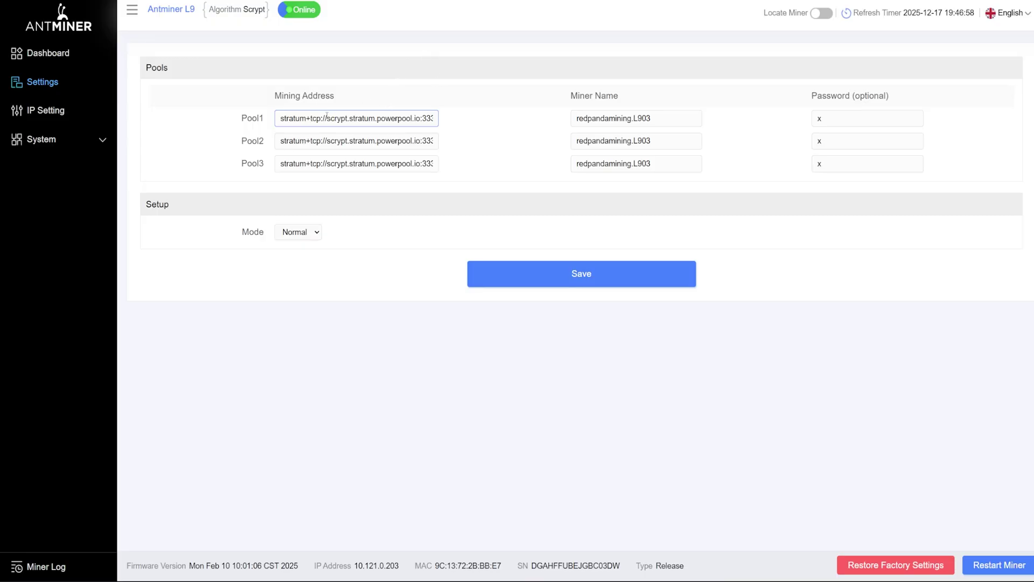
- Replace the Antminer L9's Pool1 mining address host so it reads stratum+tcp://quai-scrypt.kryptex.network:7045
{"action": "left_click_drag", "start_coordinate": [327, 118], "coordinate": [499, 118]}
{"action": "key", "text": "ctrl+v"}
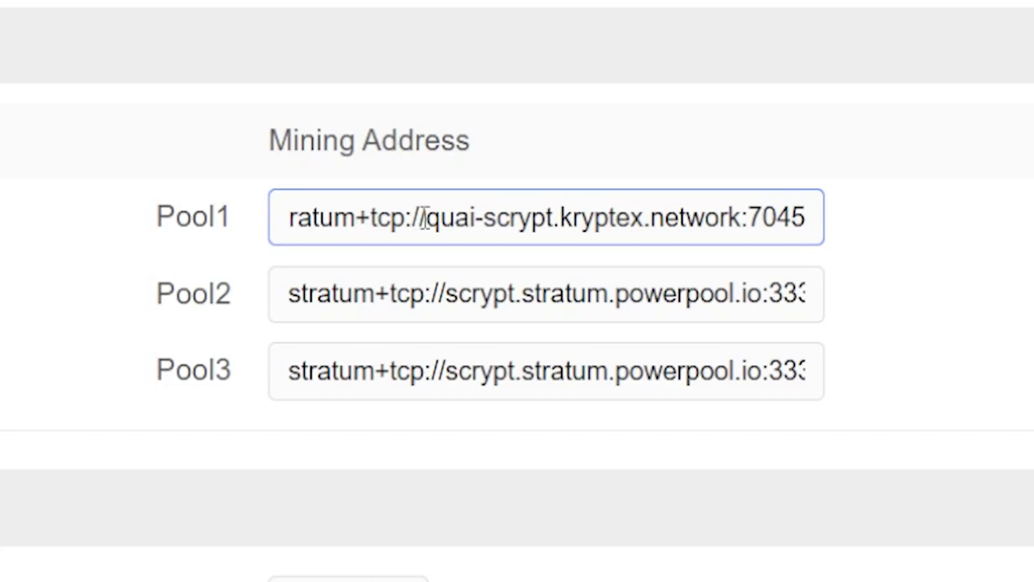
{"action": "left_click_drag", "start_coordinate": [455, 216], "coordinate": [441, 216]}
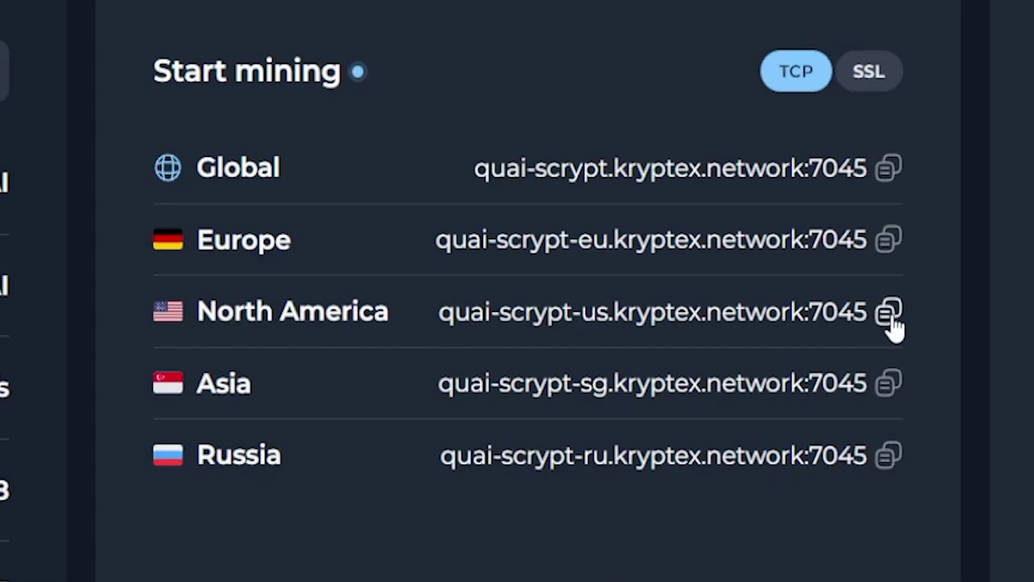
- Copy Kryptex's North America Quai Scrypt address and set Pool2's mining address to stratum+tcp://quai-scrypt-us.kryptex.network:7045
{"action": "left_click", "coordinate": [643, 298]}
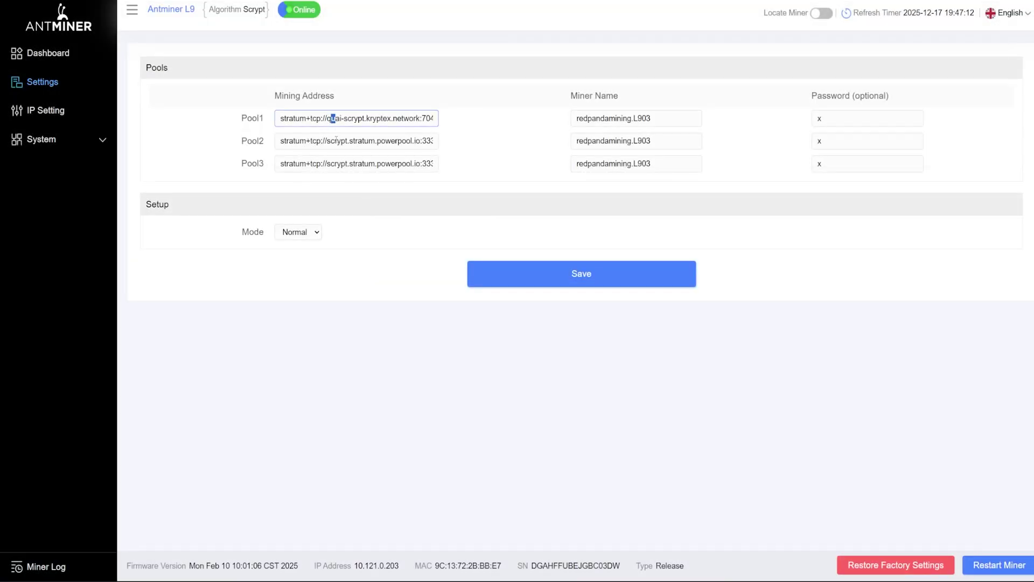
{"action": "left_click_drag", "start_coordinate": [328, 139], "coordinate": [504, 148]}
{"action": "key", "text": "ctrl+v"}
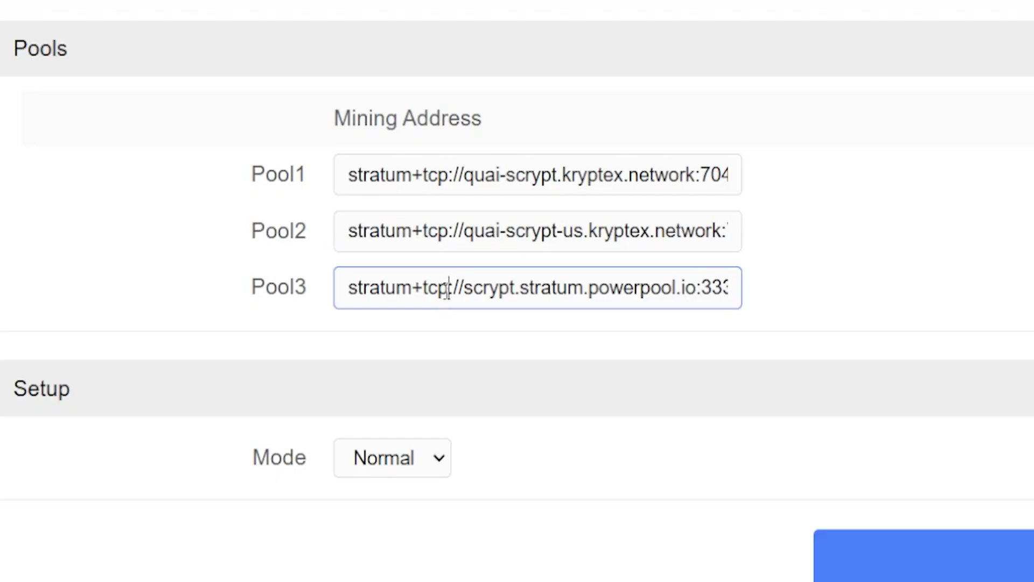
{"action": "left_click_drag", "start_coordinate": [318, 164], "coordinate": [470, 164]}
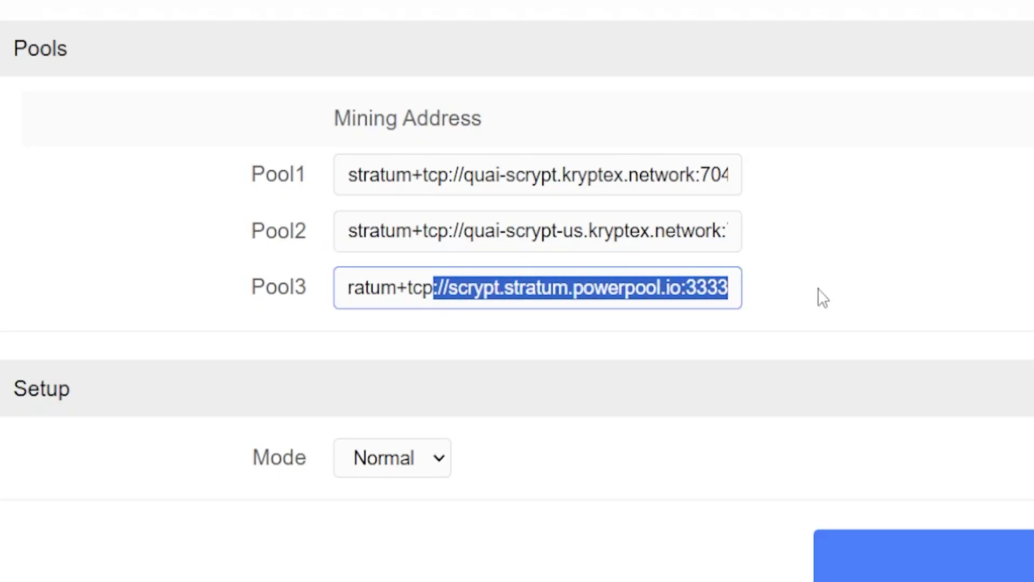
{"action": "left_click", "coordinate": [811, 281]}
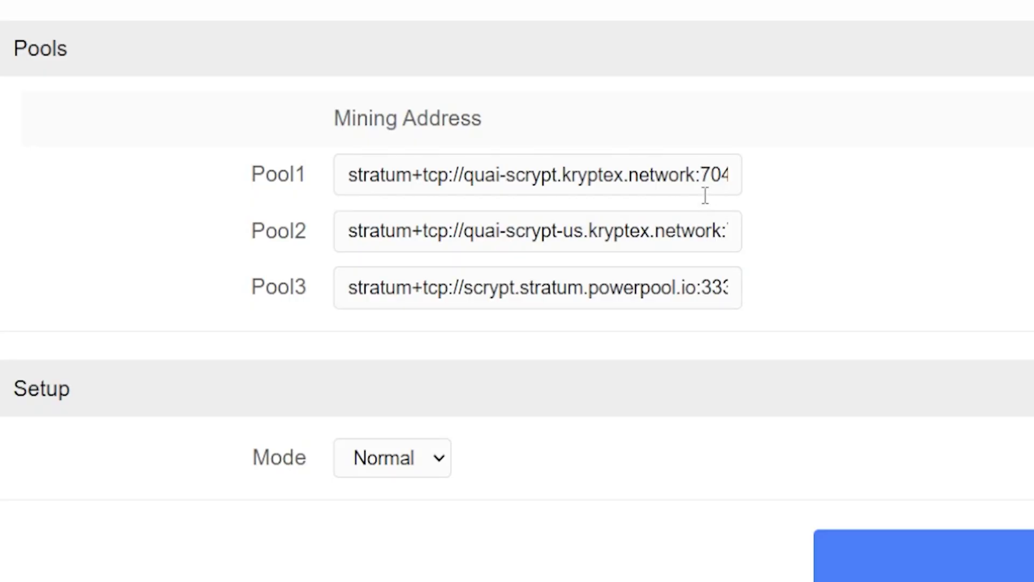
{"action": "left_click_drag", "start_coordinate": [678, 230], "coordinate": [603, 175]}
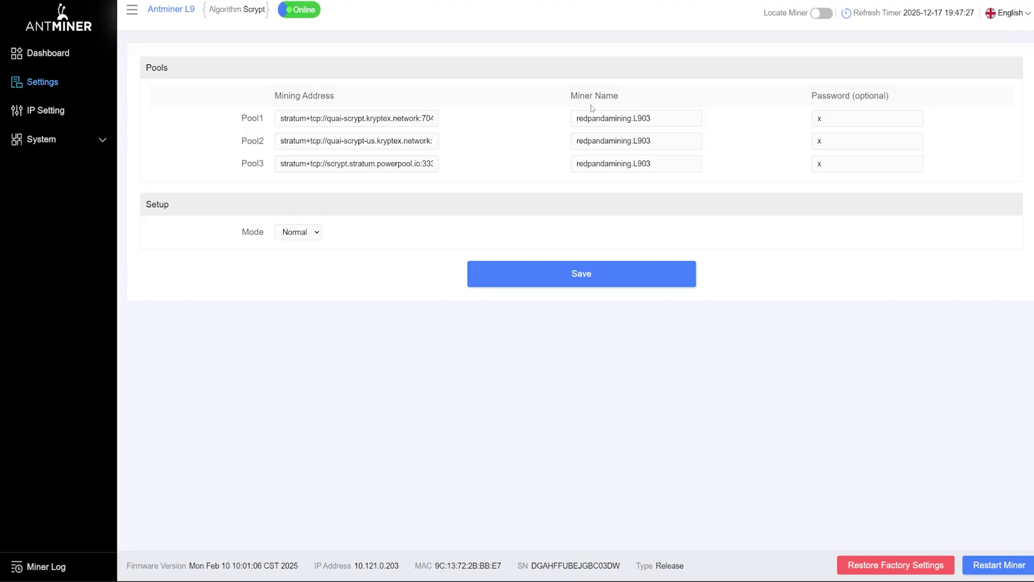
- Copy the receive address from the Pelagus wallet and put it before .L903 in Pool1's miner name, replacing the account name
{"action": "left_click", "coordinate": [580, 118]}
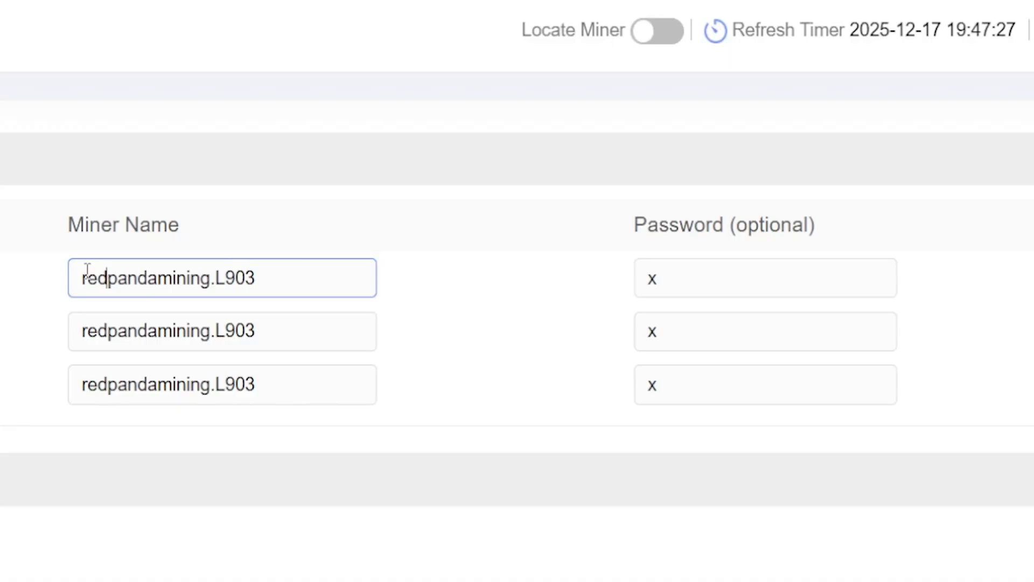
{"action": "left_click_drag", "start_coordinate": [577, 117], "coordinate": [613, 117]}
{"action": "left_click", "coordinate": [906, 9]}
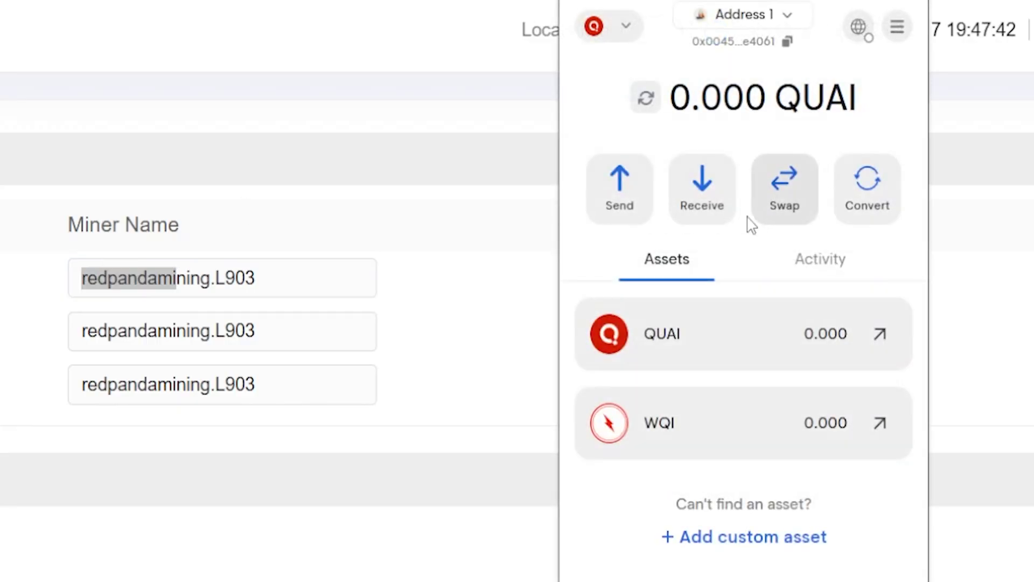
{"action": "left_click", "coordinate": [713, 201]}
{"action": "left_click", "coordinate": [769, 404]}
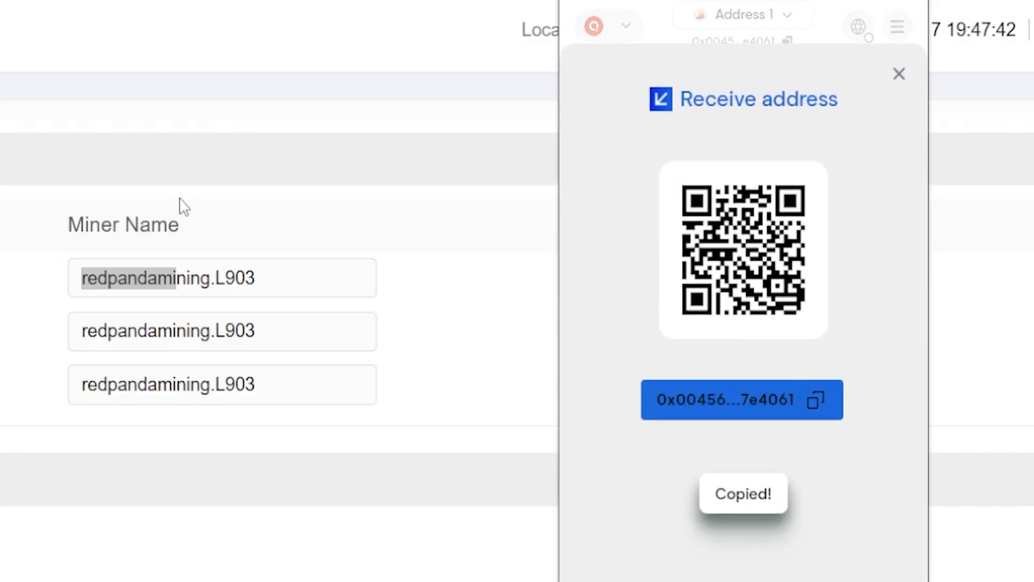
{"action": "left_click", "coordinate": [198, 330]}
{"action": "left_click_drag", "start_coordinate": [210, 278], "coordinate": [31, 294]}
{"action": "key", "text": "ctrl+v"}
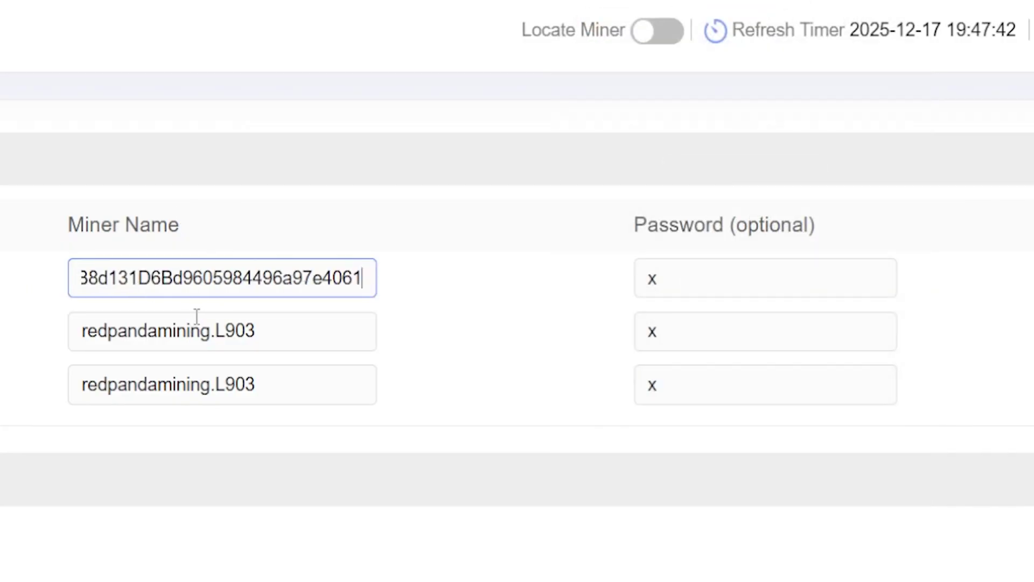
- Replace the account name before .L903 in the Pool2 and Pool3 miner names with the wallet address and save the pool settings
{"action": "left_click", "coordinate": [212, 330]}
{"action": "left_click_drag", "start_coordinate": [210, 330], "coordinate": [12, 337]}
{"action": "key", "text": "ctrl+v"}
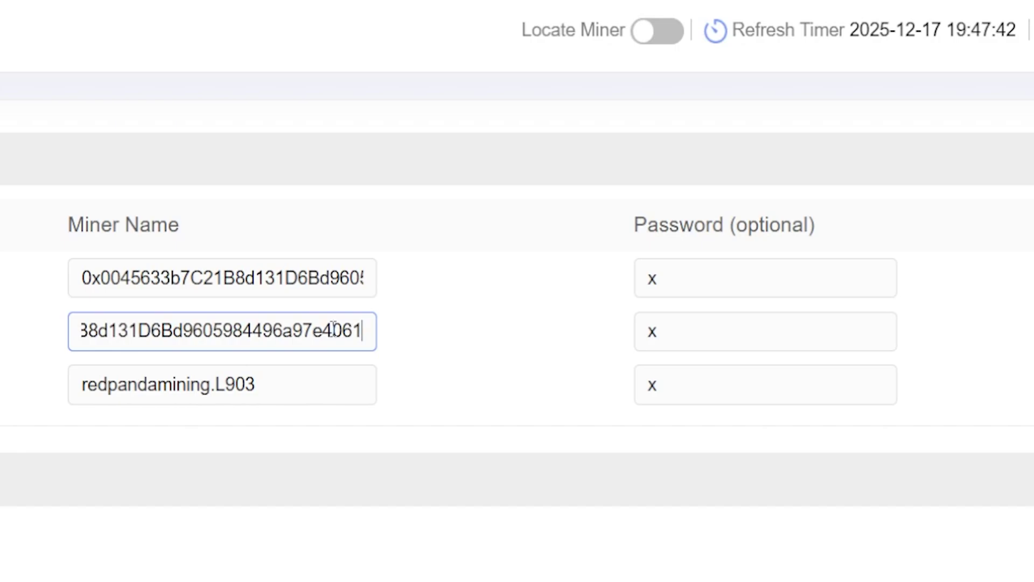
{"action": "left_click_drag", "start_coordinate": [347, 331], "coordinate": [397, 342]}
{"action": "left_click", "coordinate": [321, 340]}
{"action": "left_click_drag", "start_coordinate": [321, 340], "coordinate": [369, 338]}
{"action": "left_click_drag", "start_coordinate": [209, 377], "coordinate": [73, 377]}
{"action": "key", "text": "ctrl+v"}
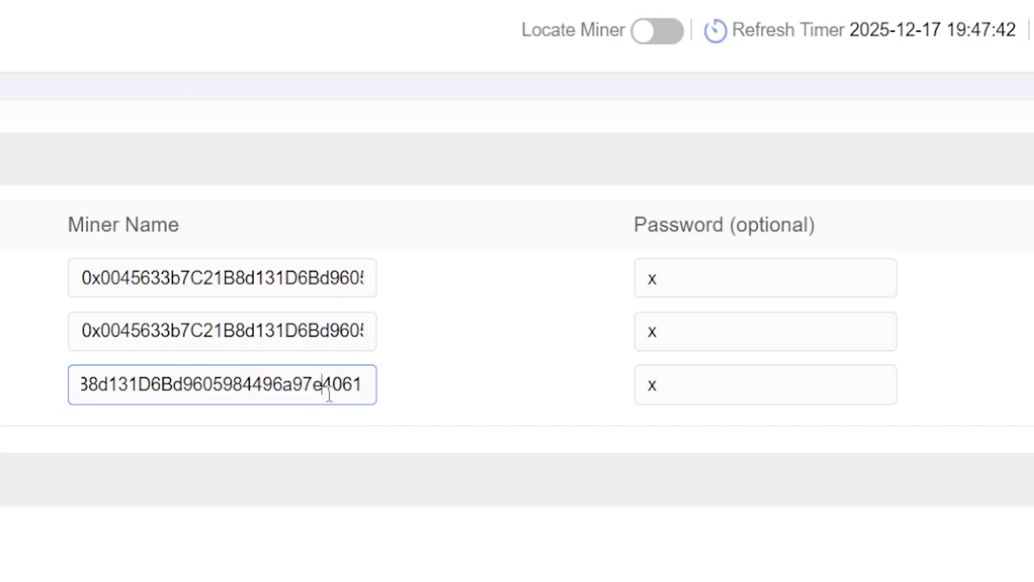
{"action": "left_click_drag", "start_coordinate": [325, 384], "coordinate": [418, 402]}
{"action": "left_click", "coordinate": [201, 545]}
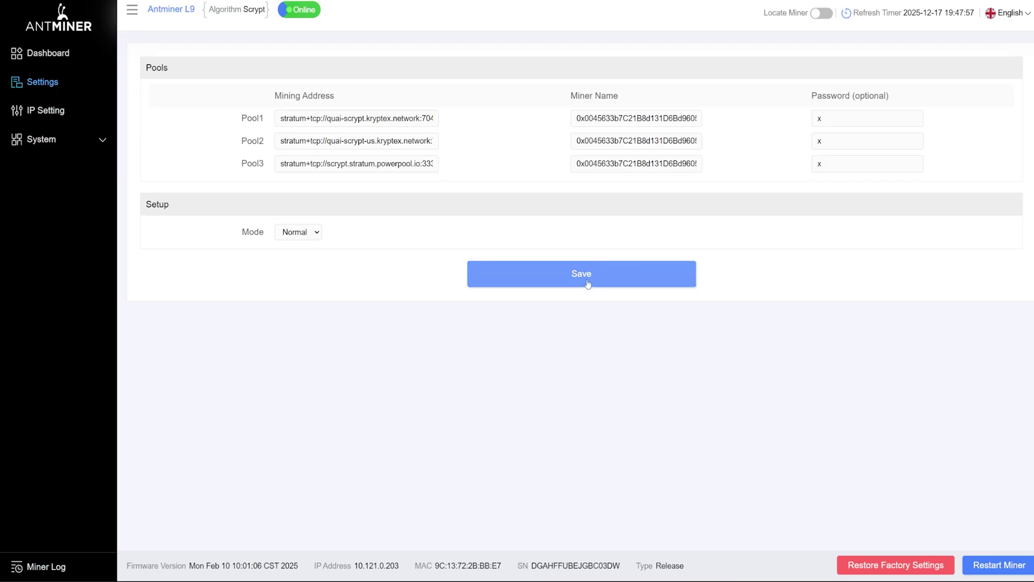
{"action": "left_click", "coordinate": [587, 282]}
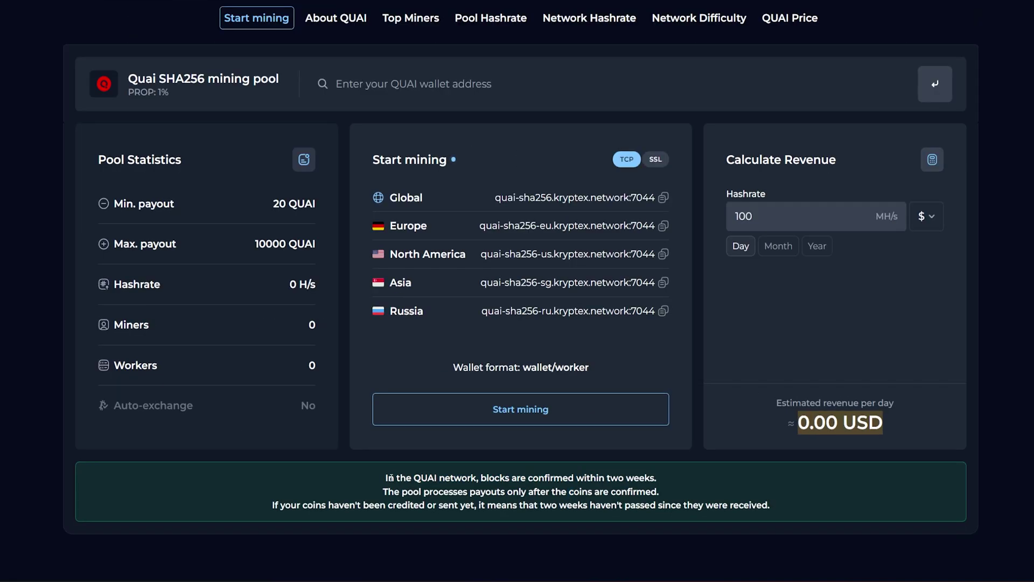
- Read the payout confirmation notice on Kryptex's Quai SHA256 pool page and the Timing tailwind item in the SOAP article
{"action": "left_click_drag", "start_coordinate": [386, 477], "coordinate": [655, 475]}
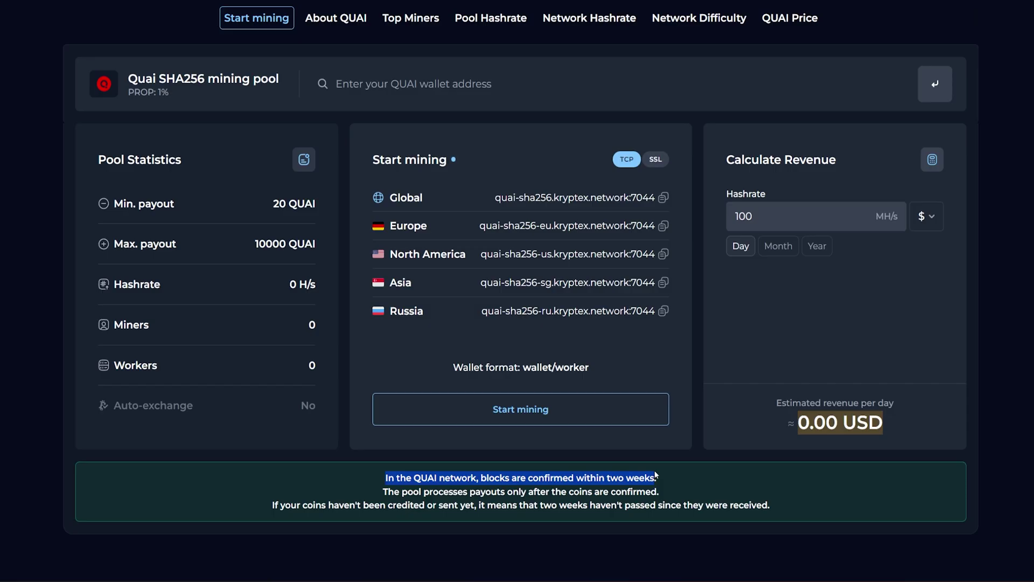
{"action": "left_click_drag", "start_coordinate": [439, 491], "coordinate": [659, 491]}
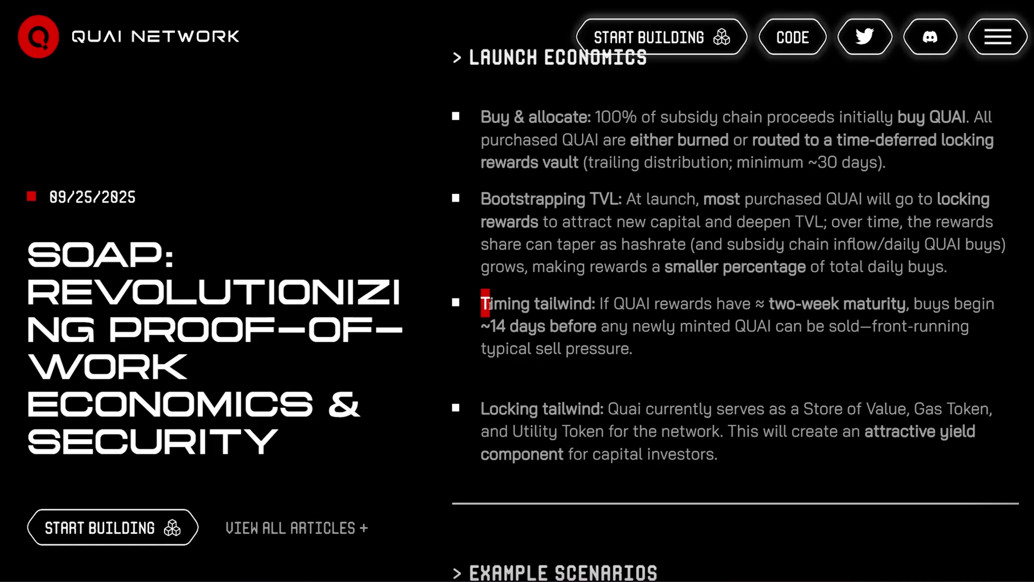
{"action": "left_click_drag", "start_coordinate": [487, 305], "coordinate": [779, 325]}
{"action": "left_click", "coordinate": [603, 330]}
{"action": "left_click", "coordinate": [635, 354]}
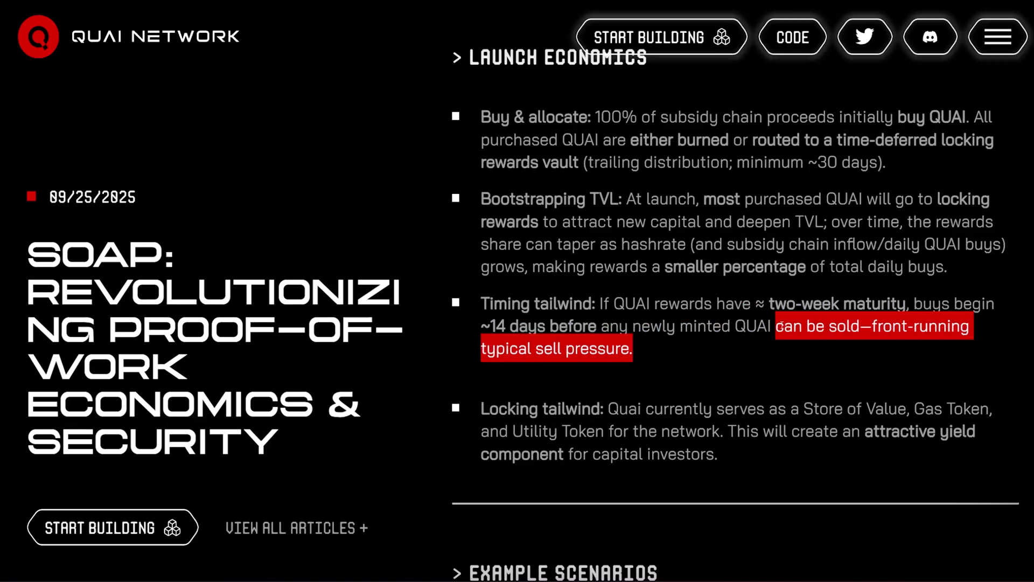
{"action": "left_click", "coordinate": [627, 334]}
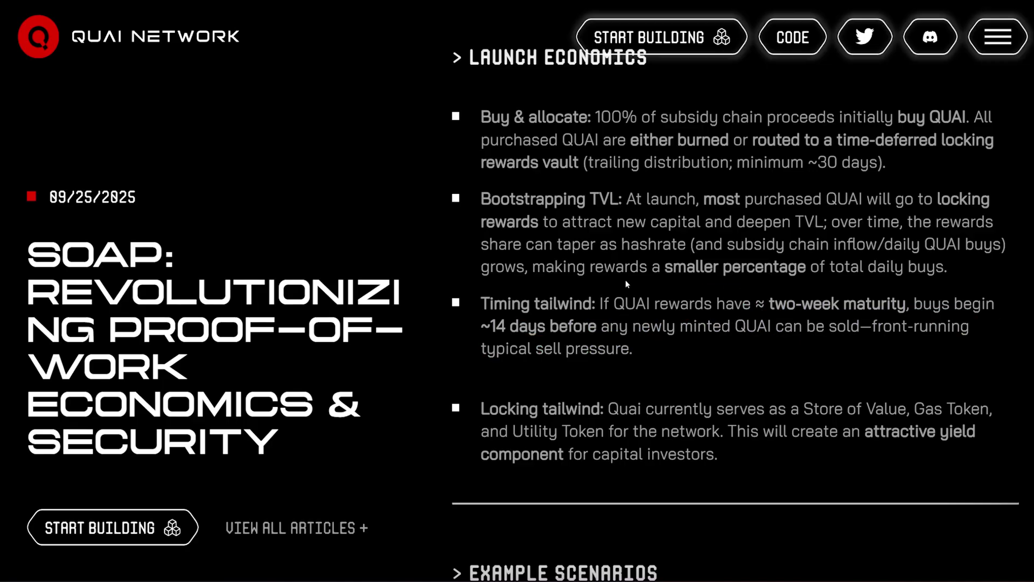
- Check the miner running time on the Antminer L9's dashboard
{"action": "left_click_drag", "start_coordinate": [443, 262], "coordinate": [318, 237]}
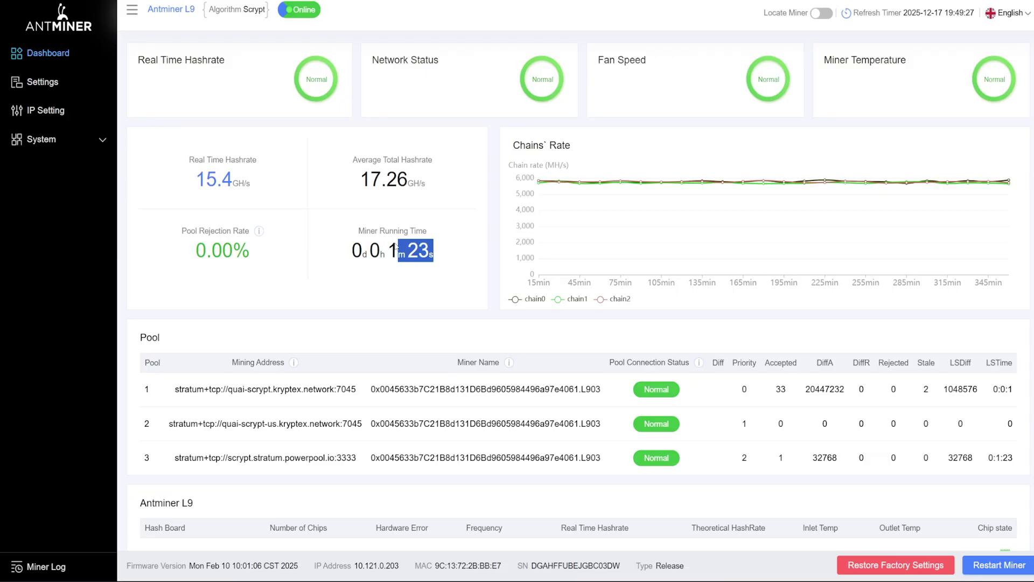
{"action": "left_click", "coordinate": [454, 278]}
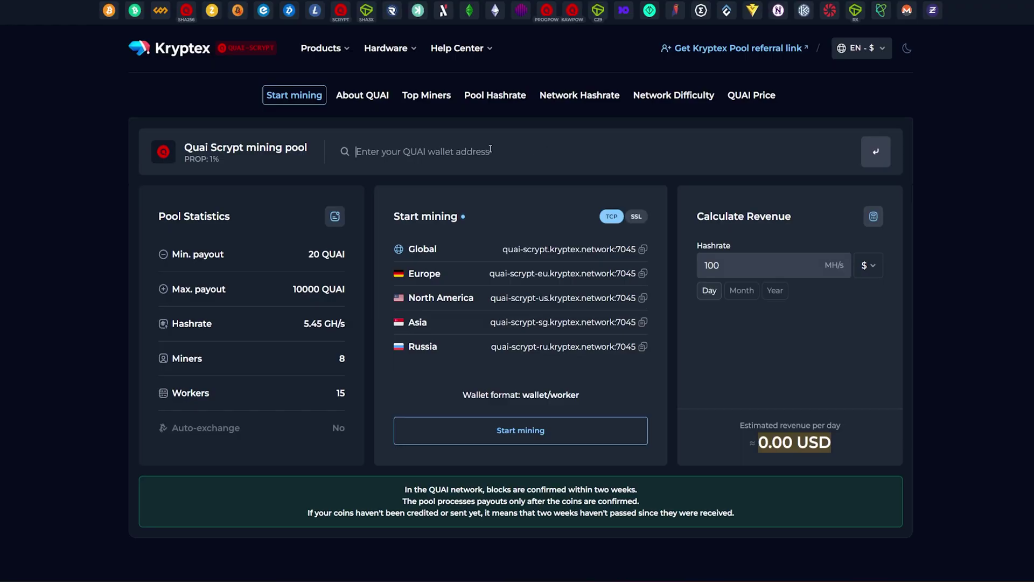
- Look up the Pelagus wallet address on Kryptex's Quai Scrypt pool page to open its mining statistics
{"action": "left_click", "coordinate": [450, 158]}
{"action": "key", "text": "ctrl+v"}
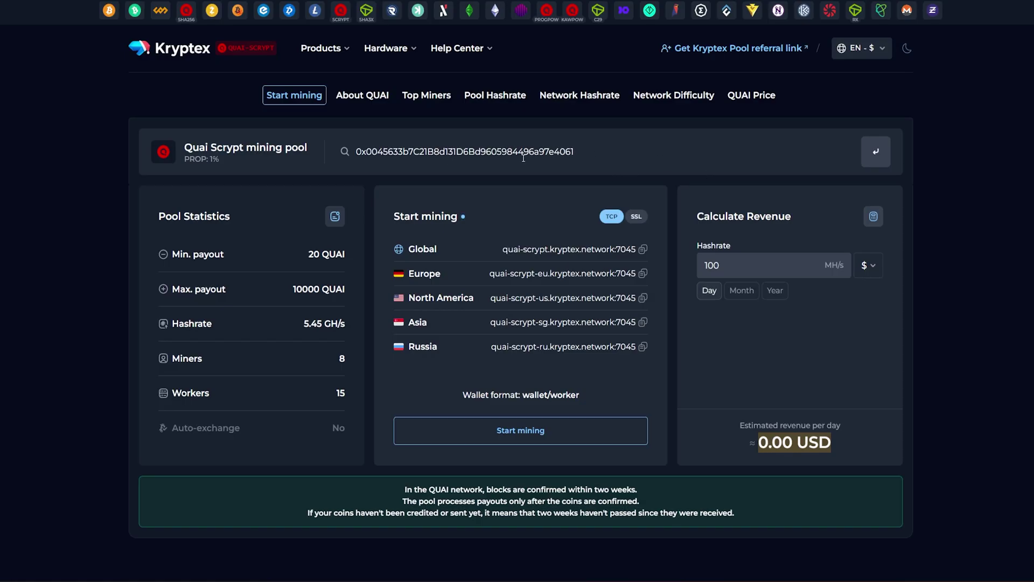
{"action": "left_click_drag", "start_coordinate": [640, 153], "coordinate": [344, 136]}
{"action": "left_click", "coordinate": [592, 149]}
{"action": "key", "text": "ctrl+a"}
{"action": "left_click", "coordinate": [876, 153]}
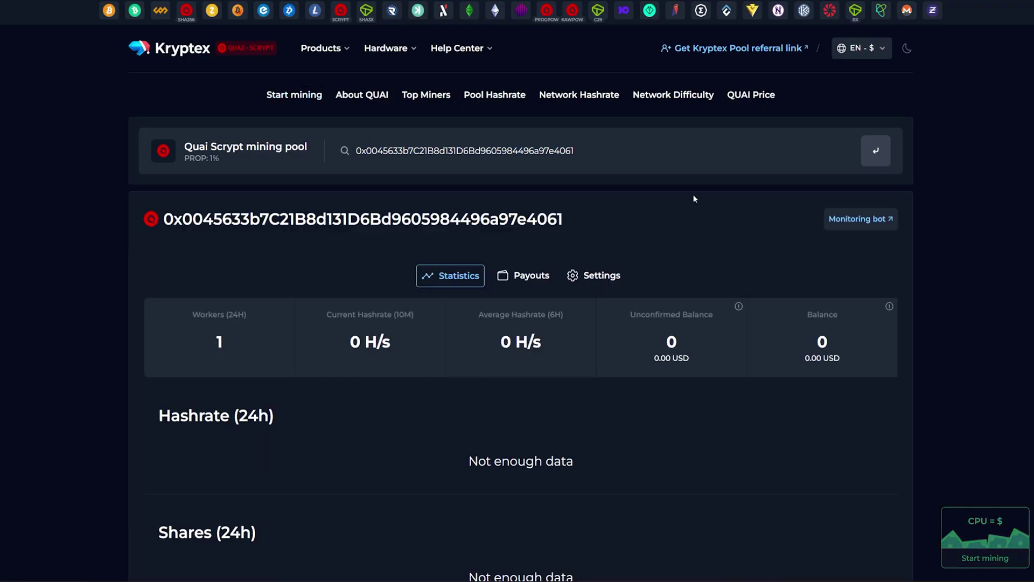
- Examine the L903 worker's mode, valid shares and hashrate in the Workers list, and review the wallet's overall statistics
{"action": "key", "text": "ctrl+minus"}
{"action": "scroll", "coordinate": [694, 198], "scroll_direction": "down", "scroll_amount": 5}
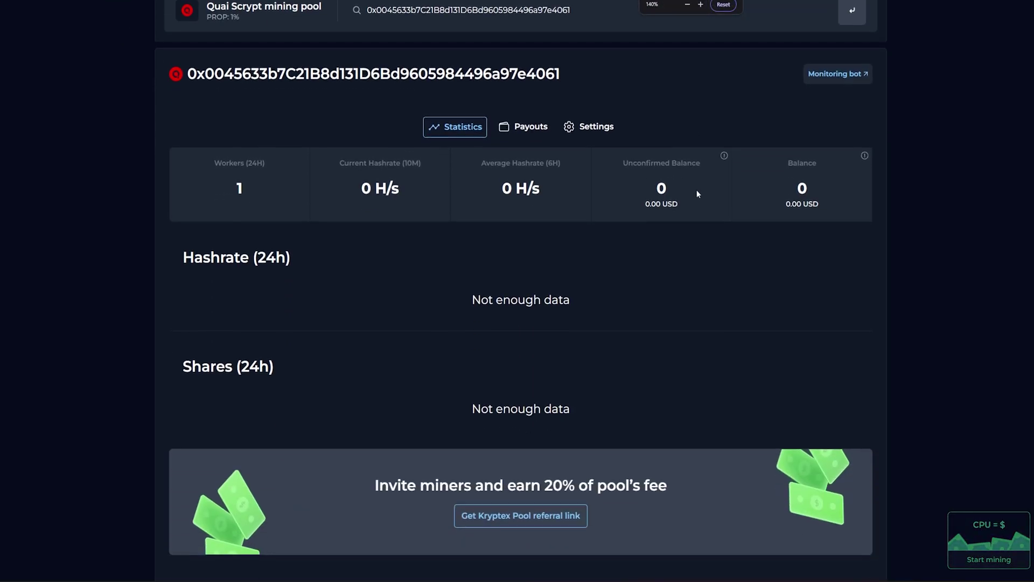
{"action": "scroll", "coordinate": [697, 196], "scroll_direction": "down", "scroll_amount": 2}
{"action": "left_click_drag", "start_coordinate": [225, 422], "coordinate": [193, 420]}
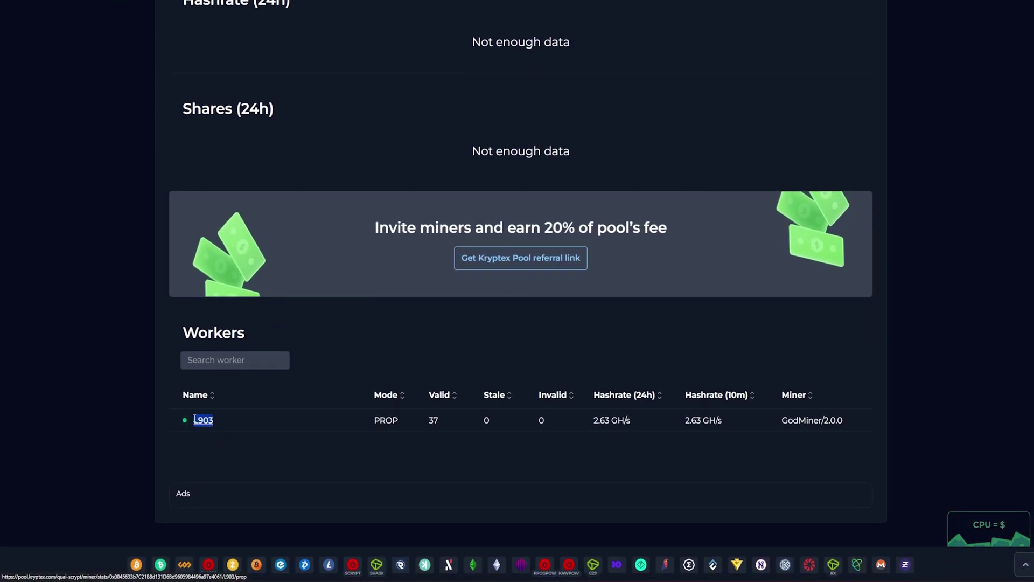
{"action": "left_click_drag", "start_coordinate": [472, 432], "coordinate": [357, 420]}
{"action": "left_click", "coordinate": [525, 350]}
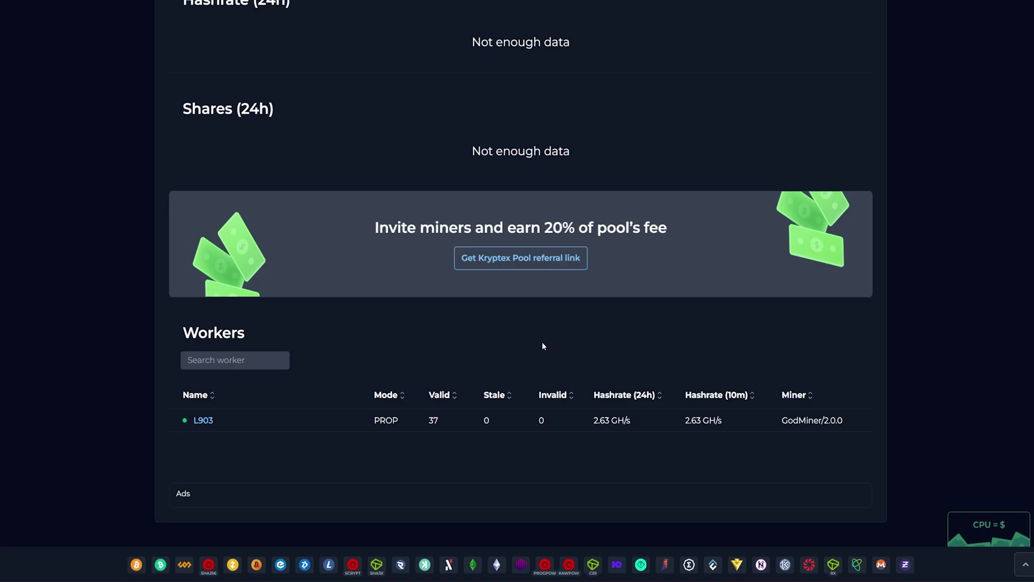
{"action": "left_click_drag", "start_coordinate": [633, 427], "coordinate": [586, 419]}
{"action": "left_click", "coordinate": [539, 349]}
{"action": "scroll", "coordinate": [526, 356], "scroll_direction": "up", "scroll_amount": 4}
{"action": "scroll", "coordinate": [543, 361], "scroll_direction": "up", "scroll_amount": 2}
{"action": "scroll", "coordinate": [543, 361], "scroll_direction": "down", "scroll_amount": 1}
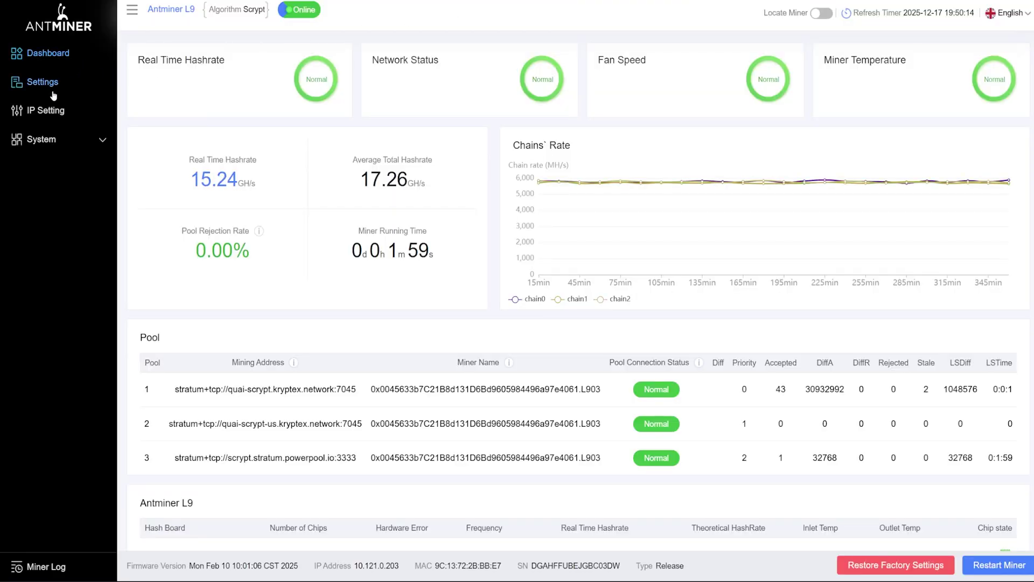
- Reopen the Antminer L9's pool settings and review the mining addresses of Pool1 and Pool2
{"action": "left_click", "coordinate": [53, 93]}
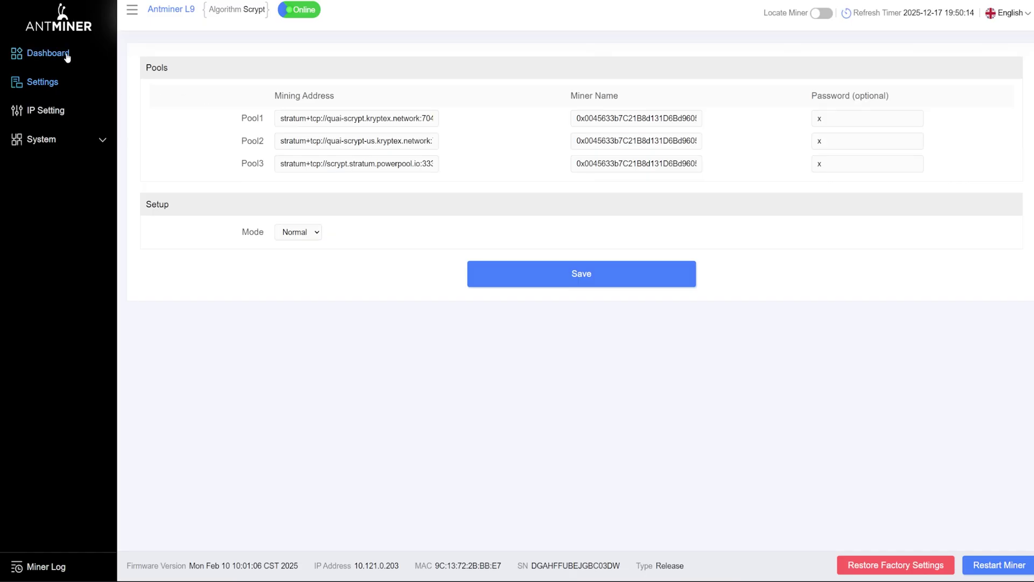
{"action": "left_click_drag", "start_coordinate": [365, 118], "coordinate": [438, 113]}
{"action": "left_click", "coordinate": [460, 142]}
{"action": "left_click_drag", "start_coordinate": [364, 119], "coordinate": [512, 143]}
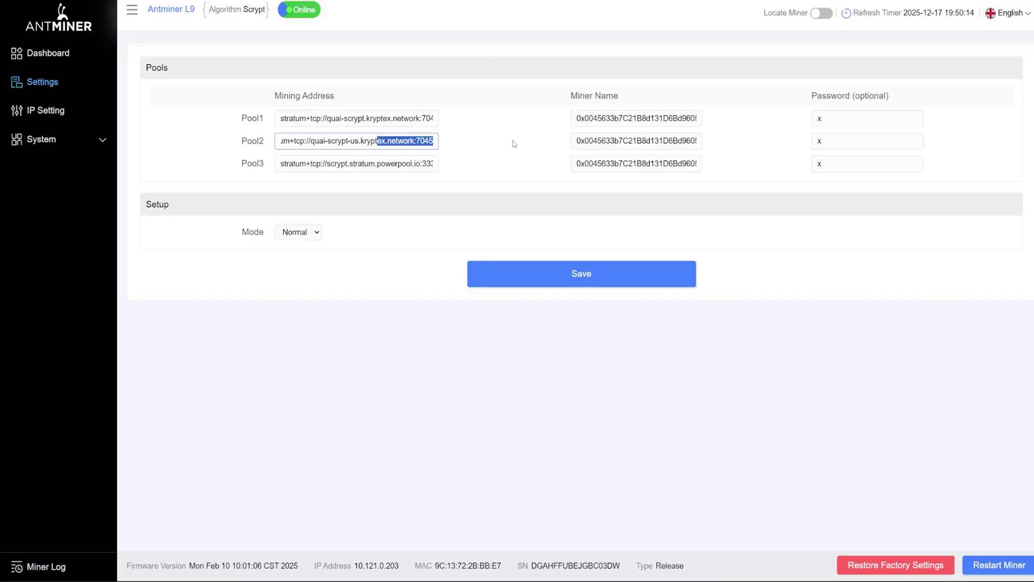
{"action": "left_click", "coordinate": [555, 174]}
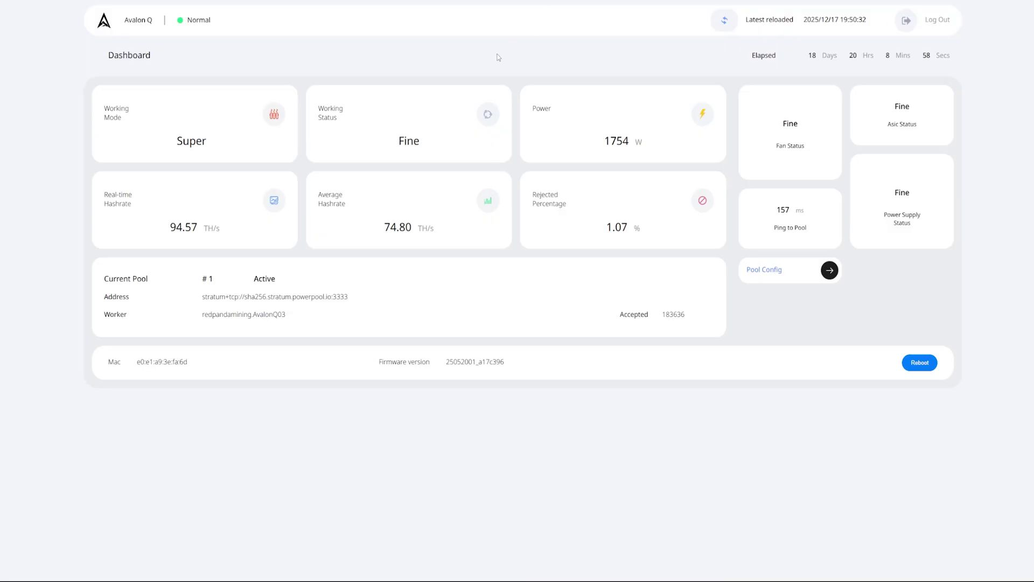
- Open the Avalon Q's pool configuration and copy the Global Quai SHA256 address quai-sha256.kryptex.network:7044 from Kryptex
{"action": "left_click", "coordinate": [767, 275]}
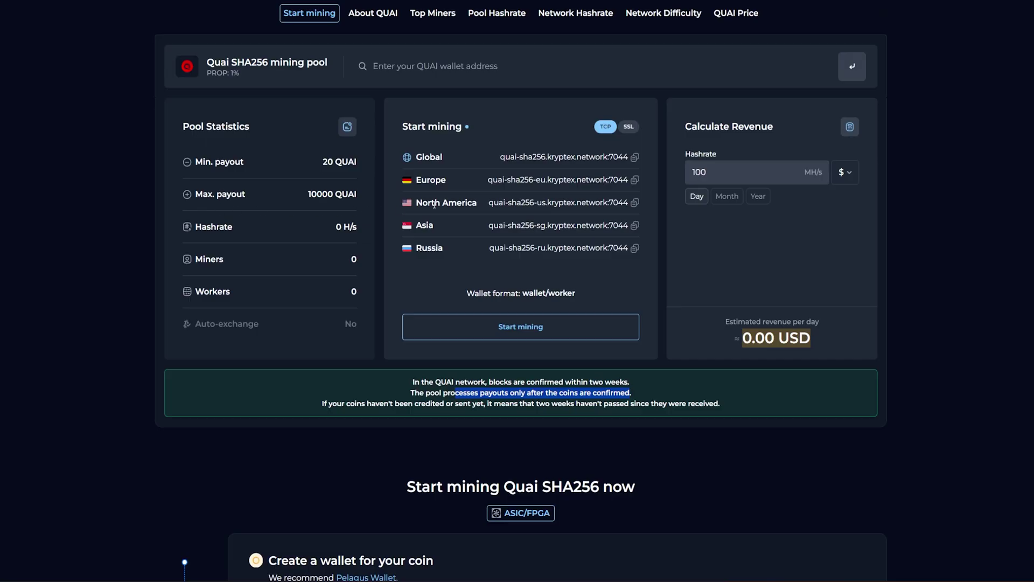
{"action": "scroll", "coordinate": [598, 201], "scroll_direction": "up", "scroll_amount": 1}
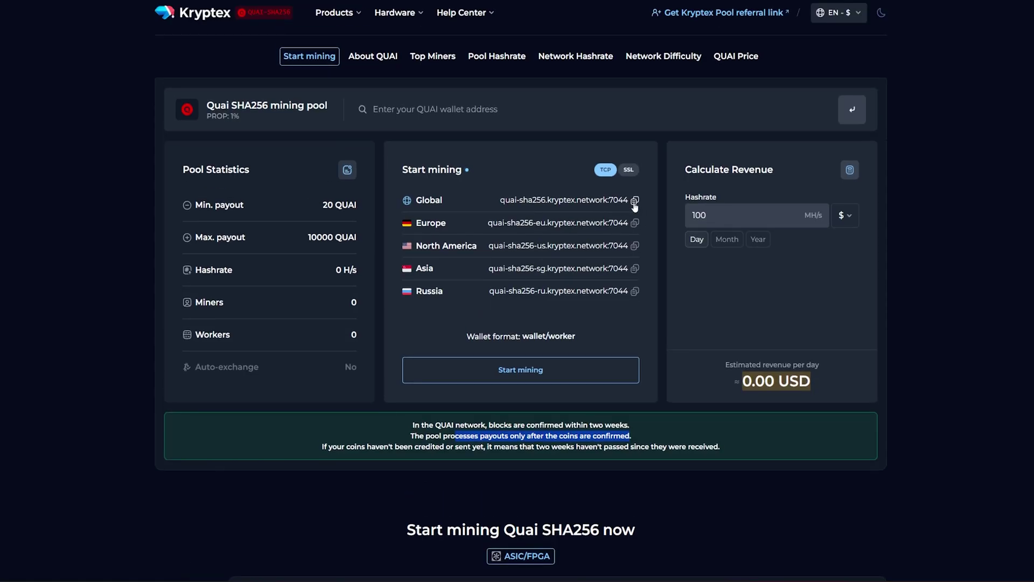
{"action": "left_click", "coordinate": [635, 201]}
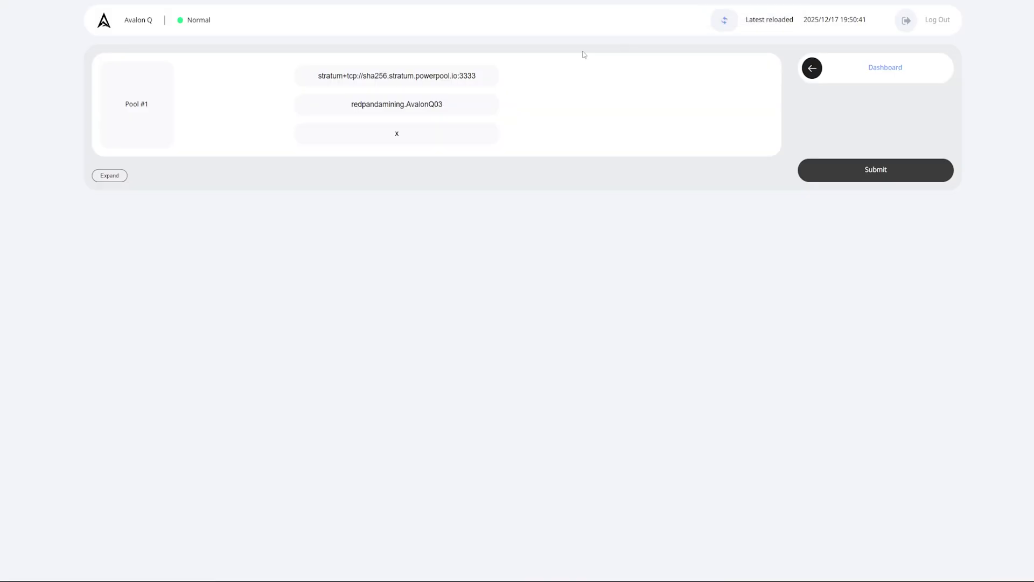
- Set the Pool #1 address to stratum+tcp://quai-sha256.kryptex.network:7044, keeping the existing stratum+tcp:// prefix
{"action": "left_click", "coordinate": [478, 75]}
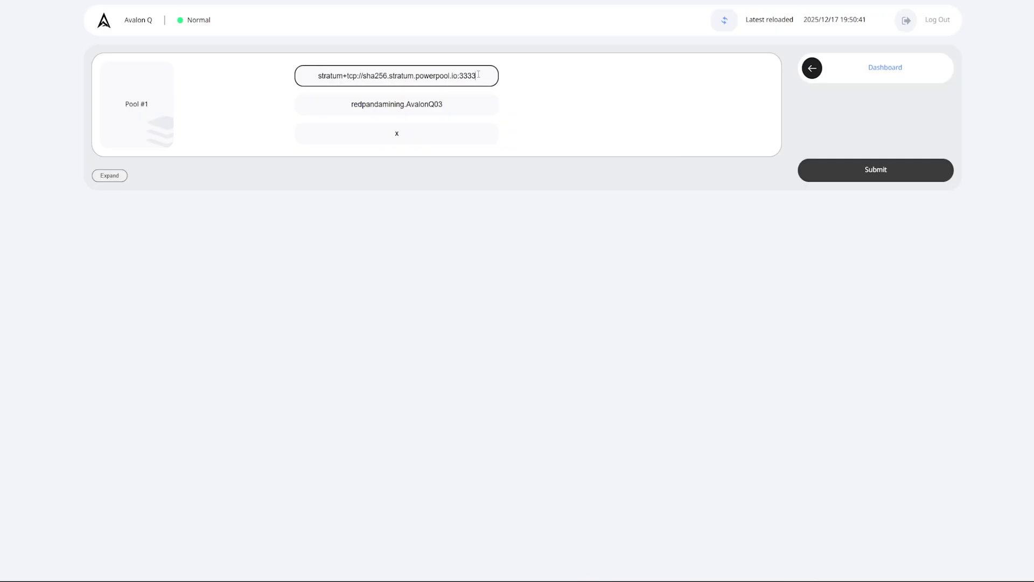
{"action": "left_click_drag", "start_coordinate": [478, 76], "coordinate": [362, 76]}
{"action": "key", "text": "ctrl+plus"}
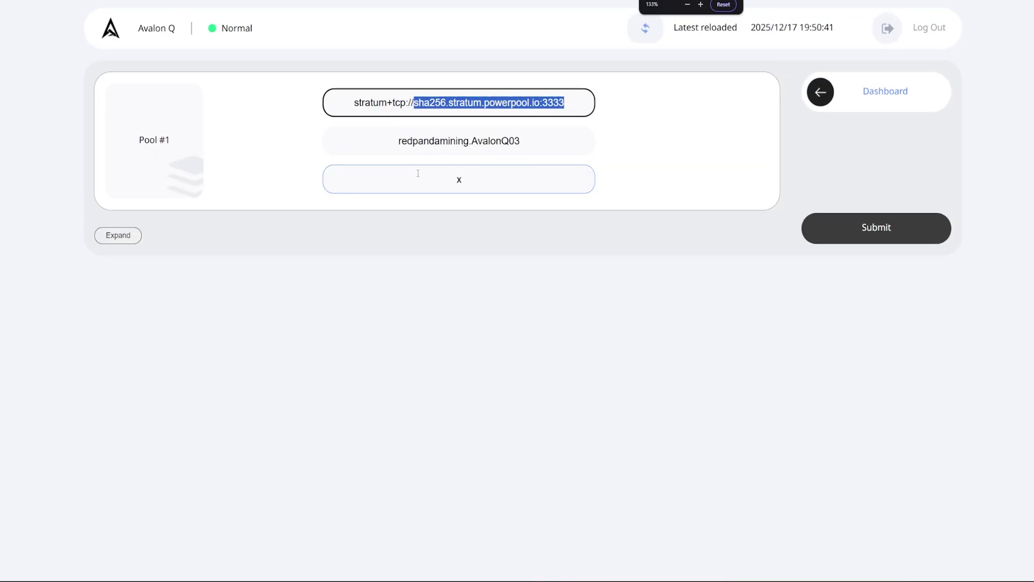
{"action": "key", "text": "ctrl+v"}
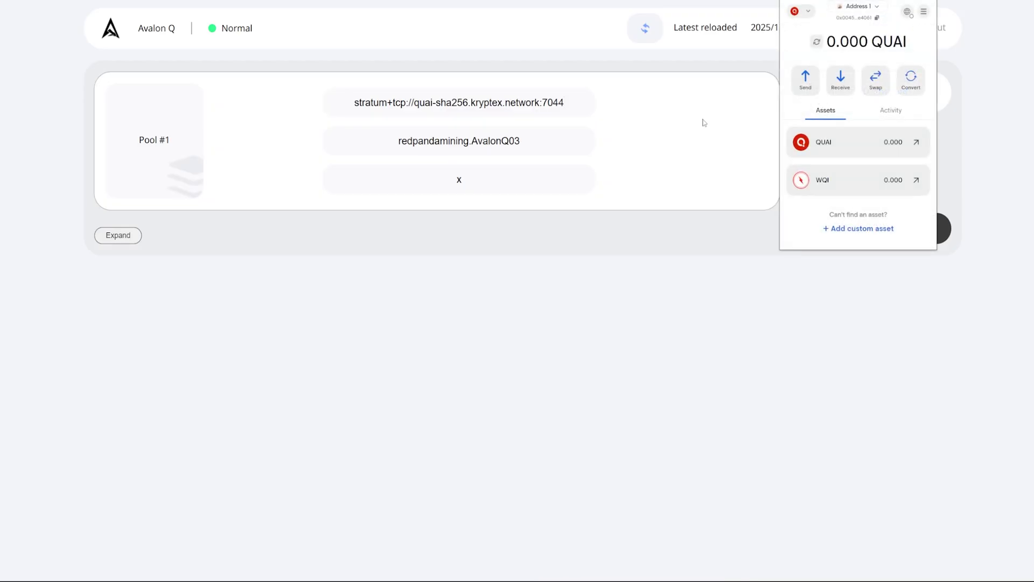
- Copy the receive address from the Pelagus wallet and substitute it for the account name before .AvalonQ03 in Pool #1's worker
{"action": "left_click", "coordinate": [840, 80]}
{"action": "left_click", "coordinate": [858, 170]}
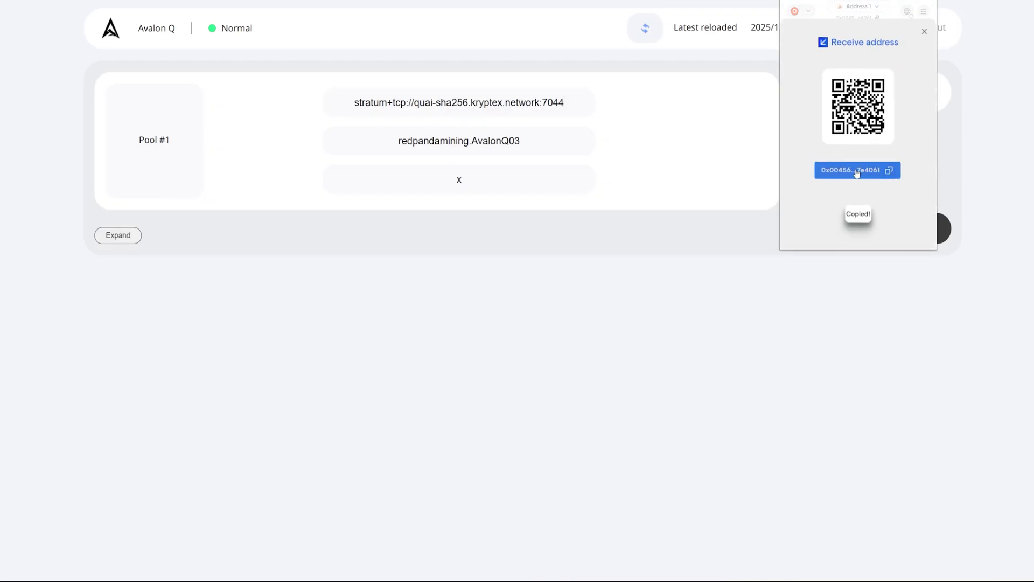
{"action": "left_click_drag", "start_coordinate": [470, 139], "coordinate": [399, 138]}
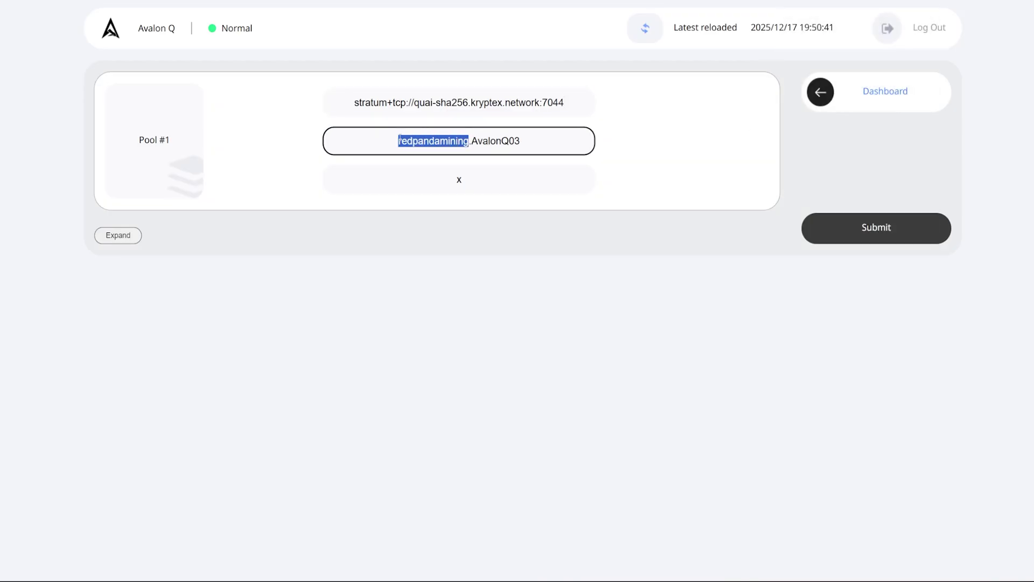
{"action": "key", "text": "ctrl+v"}
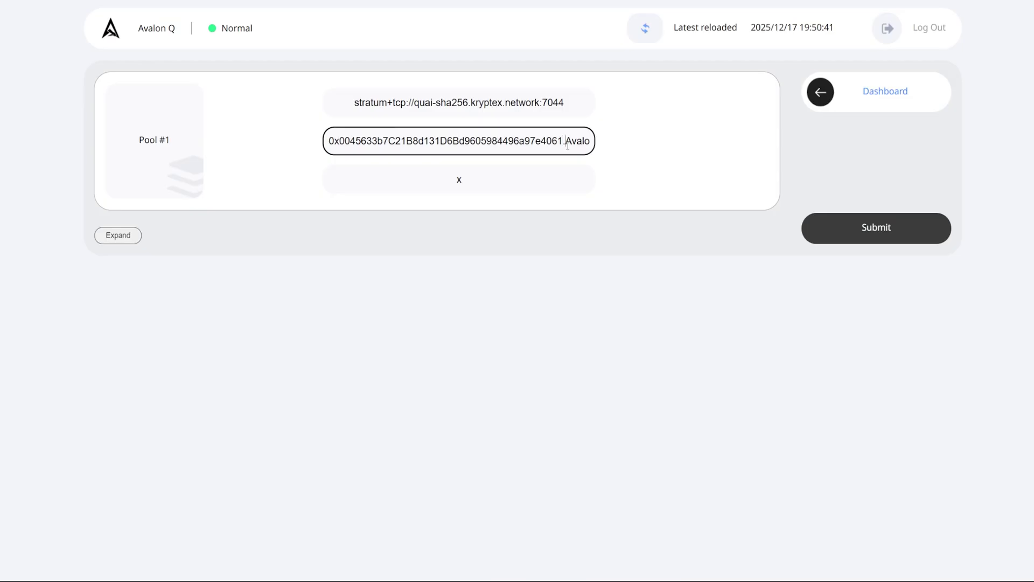
{"action": "left_click_drag", "start_coordinate": [565, 141], "coordinate": [601, 141]}
{"action": "left_click", "coordinate": [584, 141]}
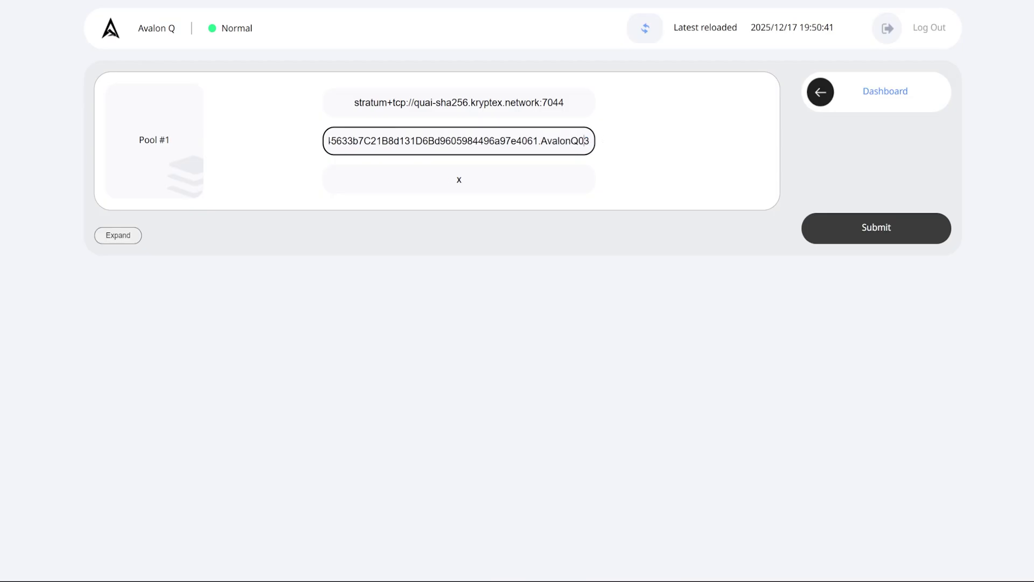
- Expand the pool list and set the Pool #2 address to quai-sha256-us.kryptex.network:7044, copied from Kryptex's North America server
{"action": "left_click", "coordinate": [118, 234]}
{"action": "left_click", "coordinate": [409, 253]}
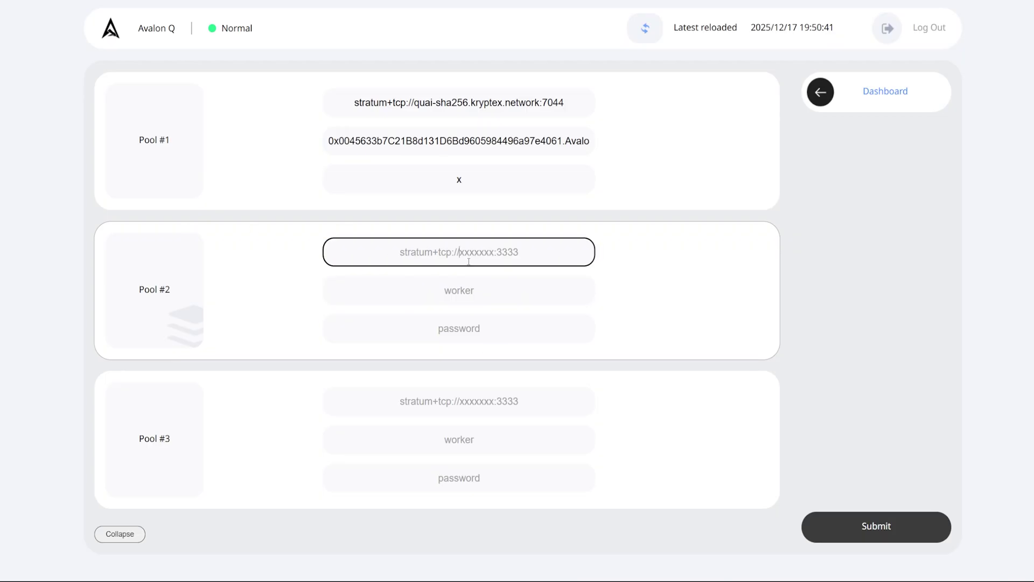
{"action": "left_click", "coordinate": [464, 399]}
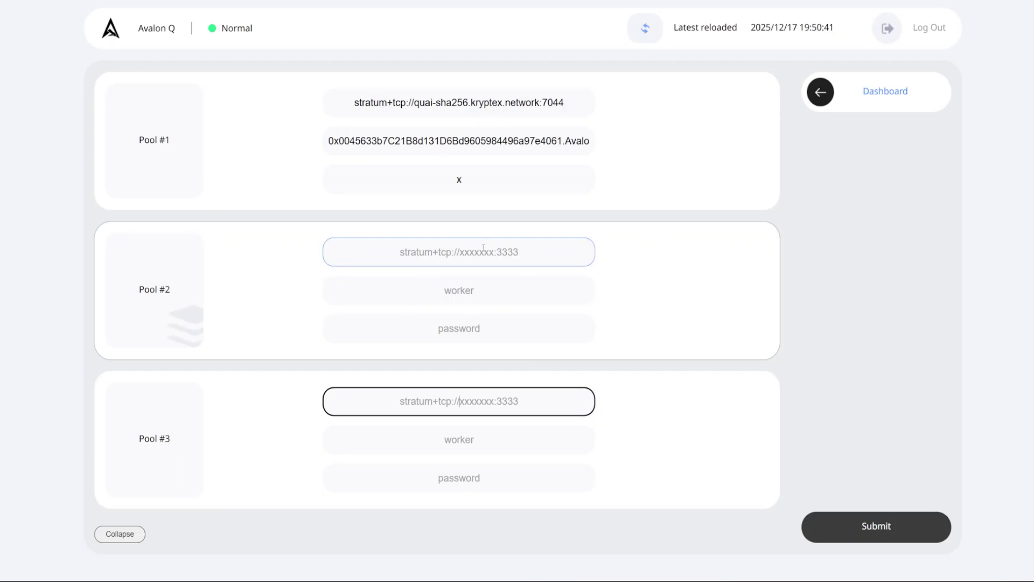
{"action": "key", "text": "alt+Tab"}
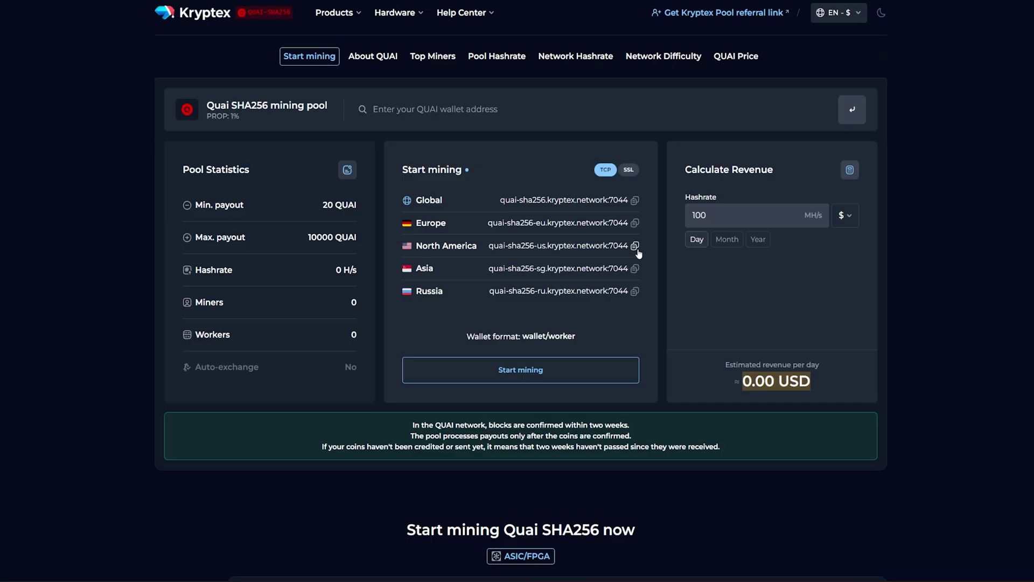
{"action": "key", "text": "alt+Tab"}
{"action": "left_click", "coordinate": [485, 252]}
{"action": "key", "text": "ctrl+v"}
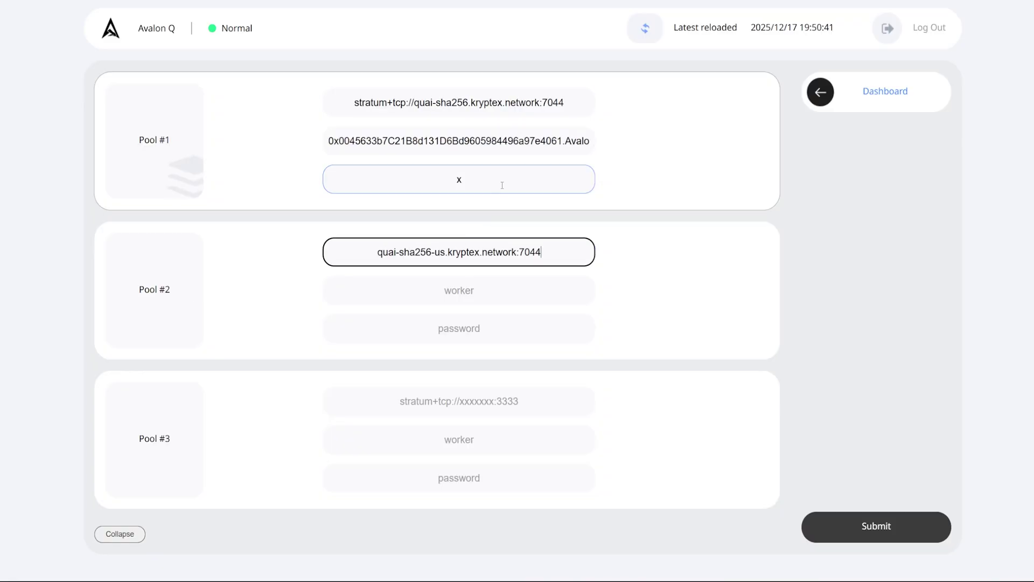
- Copy Pool #1's worker entry, the wallet address with .AvalonQ03, into Pool #2 and enter the Pool #2 password
{"action": "left_click", "coordinate": [501, 141]}
{"action": "key", "text": "ctrl+a"}
{"action": "left_click", "coordinate": [485, 293]}
{"action": "key", "text": "ctrl+v"}
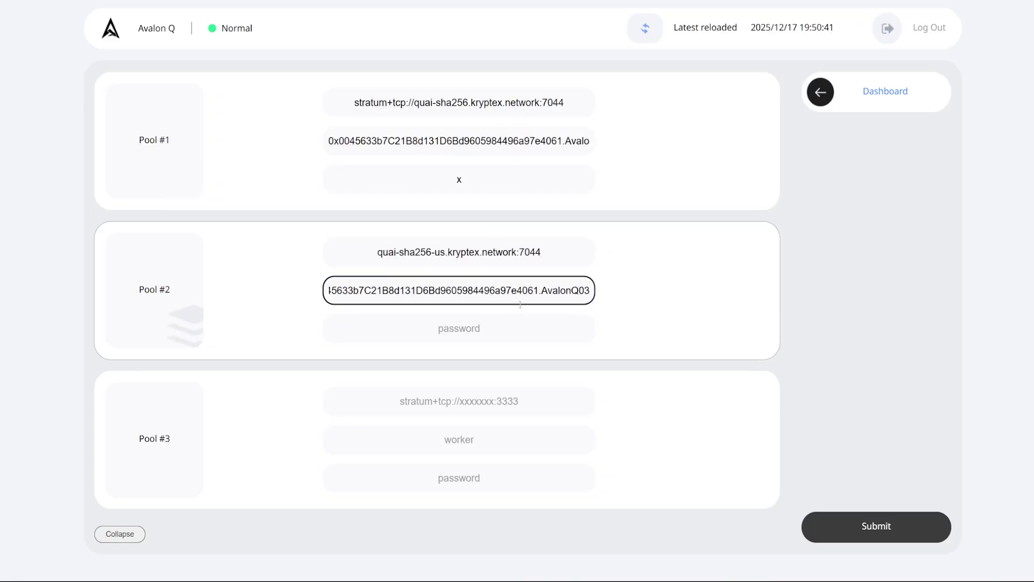
{"action": "left_click_drag", "start_coordinate": [535, 291], "coordinate": [483, 319]}
{"action": "left_click", "coordinate": [483, 319]}
{"action": "type", "text": "x"}
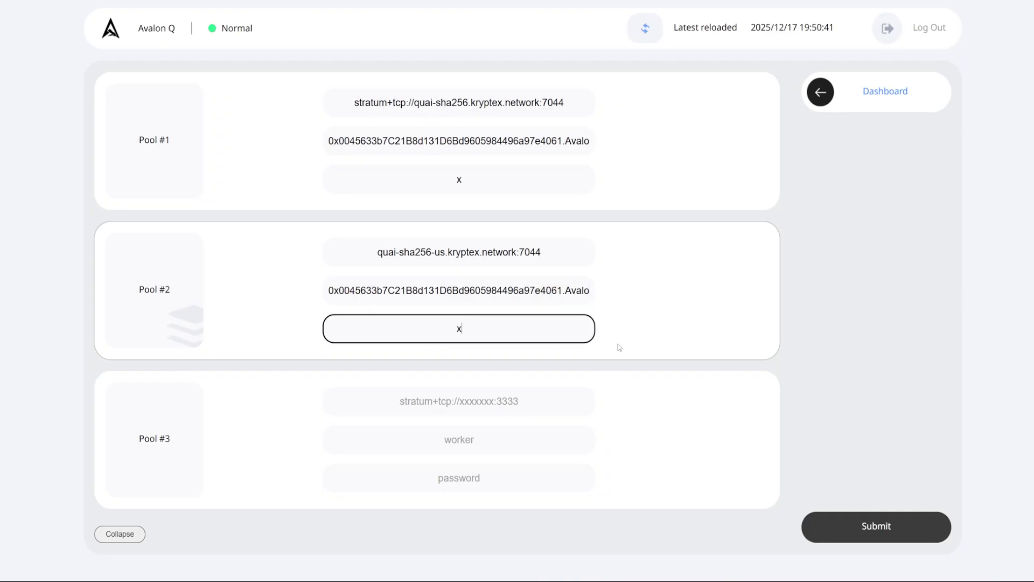
- Set the Pool #3 address to quai-sha256-eu.kryptex.network:7044, copied from Kryptex's Europe server
{"action": "left_click", "coordinate": [499, 430]}
{"action": "key", "text": "shift+Tab"}
{"action": "key", "text": "alt+Tab"}
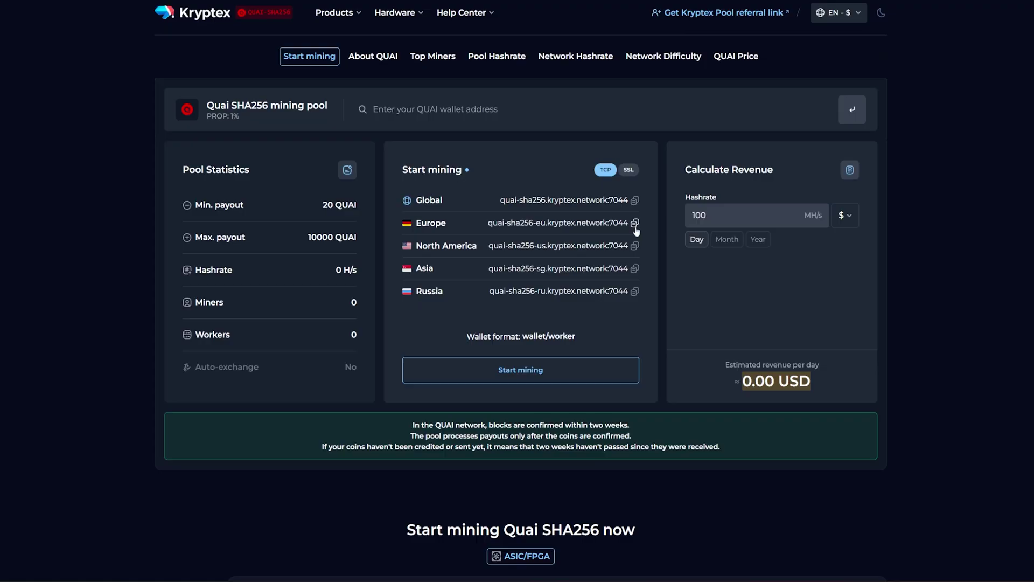
{"action": "left_click", "coordinate": [636, 225]}
{"action": "key", "text": "alt+Tab"}
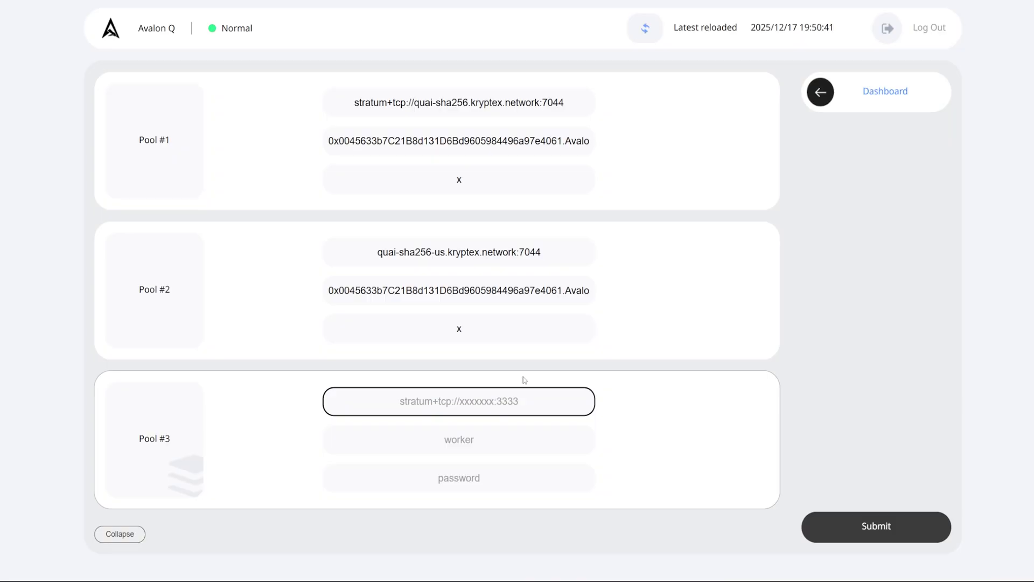
{"action": "key", "text": "ctrl+v"}
- Copy Pool #2's worker entry into Pool #3, enter the Pool #3 password, and try to submit the pool configuration
{"action": "left_click_drag", "start_coordinate": [587, 291], "coordinate": [517, 351]}
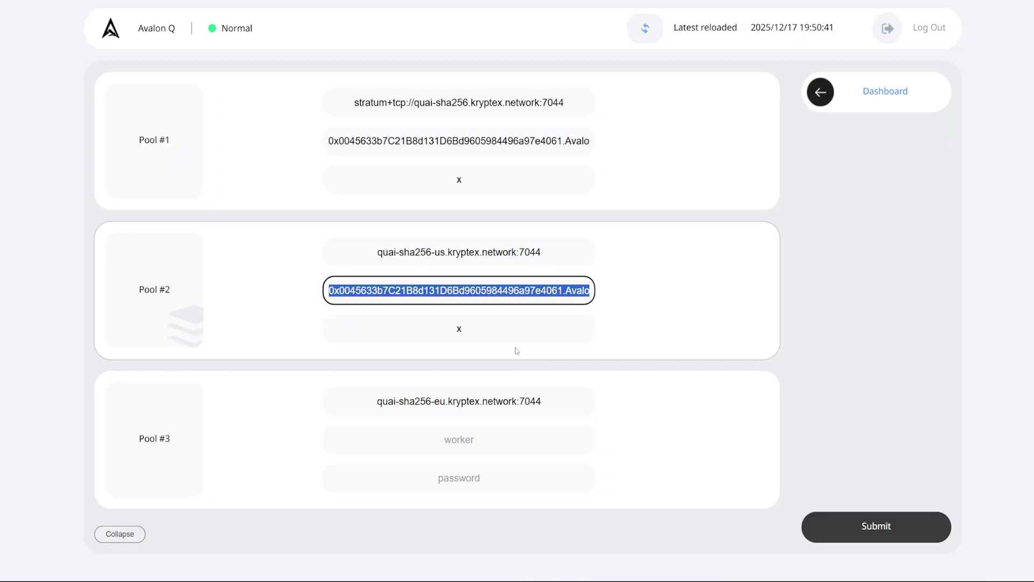
{"action": "key", "text": "ctrl+c"}
{"action": "left_click", "coordinate": [485, 438]}
{"action": "key", "text": "ctrl+v"}
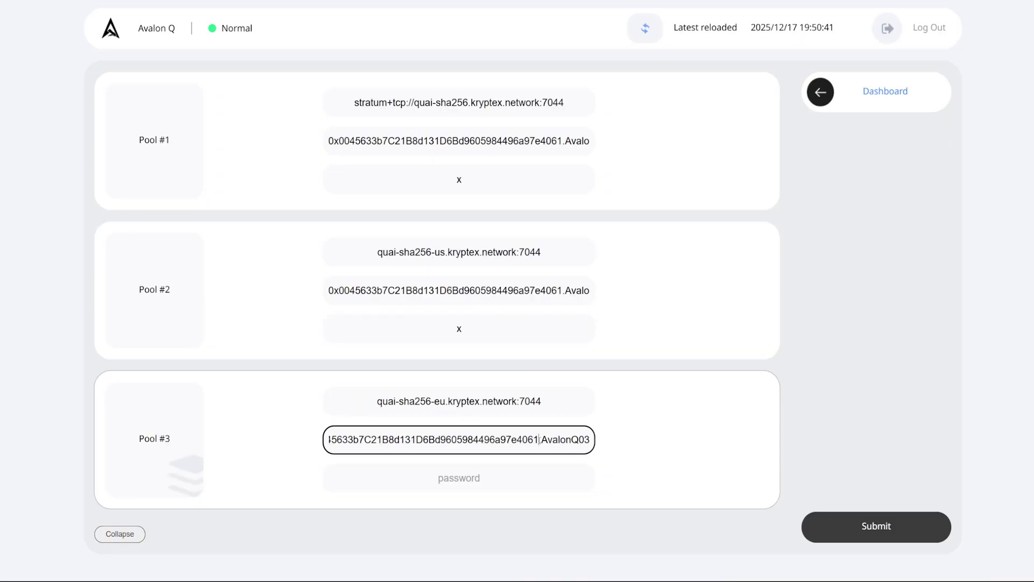
{"action": "left_click_drag", "start_coordinate": [539, 439], "coordinate": [573, 439]}
{"action": "left_click", "coordinate": [459, 478]}
{"action": "type", "text": "x"}
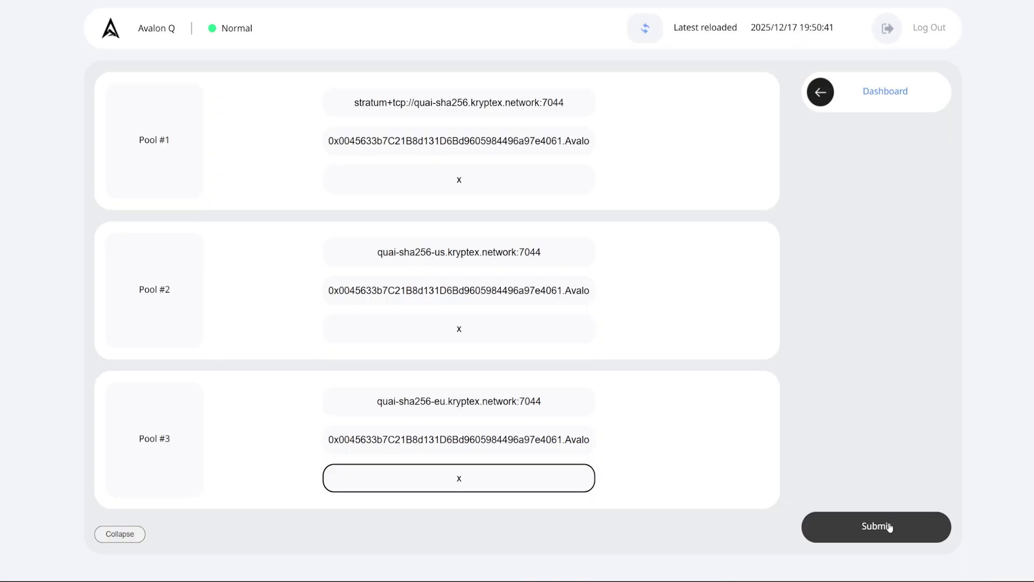
{"action": "left_click", "coordinate": [890, 528]}
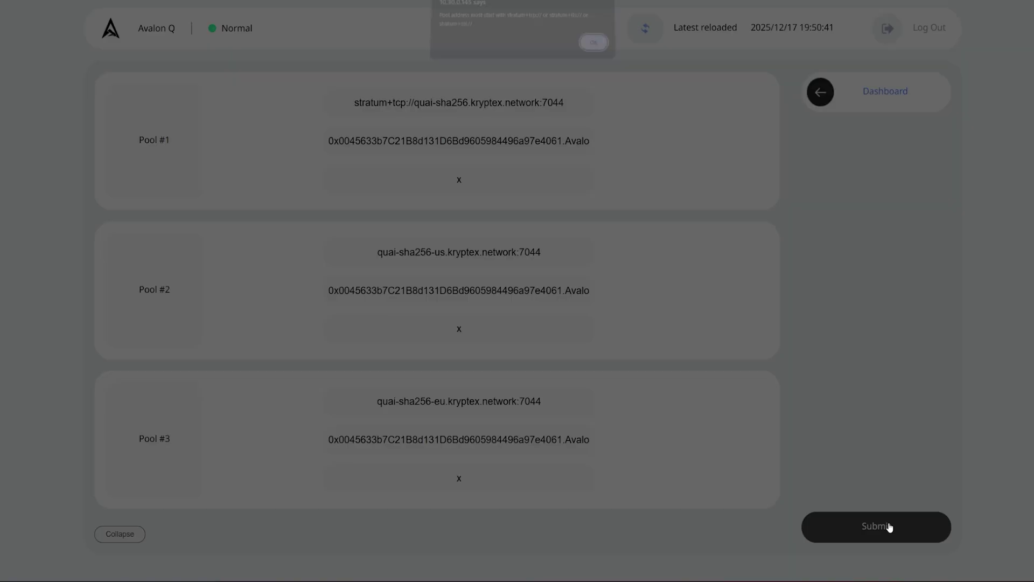
{"action": "left_click", "coordinate": [593, 48]}
- Add the stratum+tcp:// prefix from Pool #1 to the Pool #2 and Pool #3 addresses and submit the pool configuration
{"action": "left_click", "coordinate": [459, 102]}
{"action": "key", "text": "ctrl+a"}
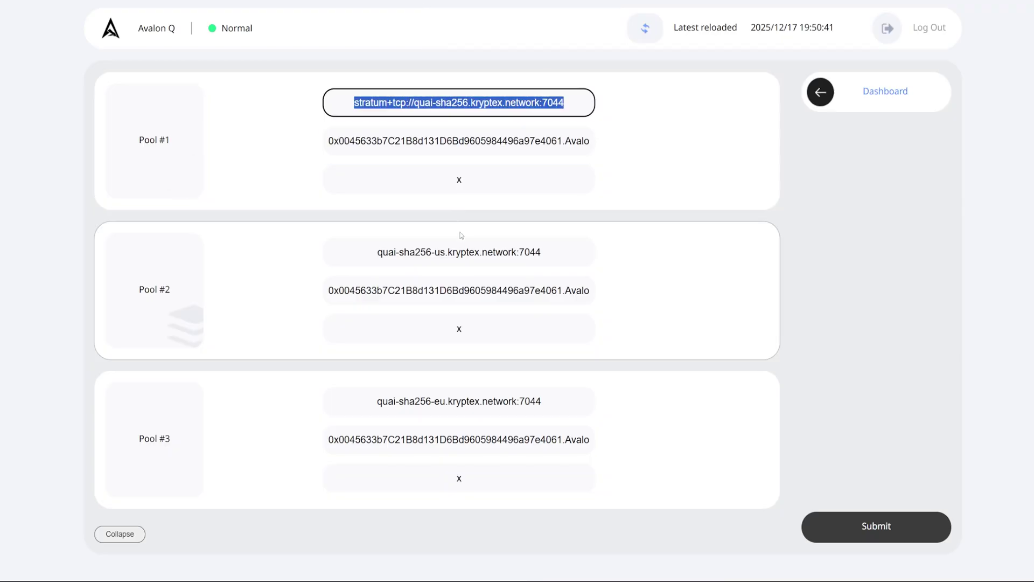
{"action": "left_click_drag", "start_coordinate": [415, 102], "coordinate": [354, 102]}
{"action": "left_click", "coordinate": [379, 252]}
{"action": "key", "text": "ctrl+v"}
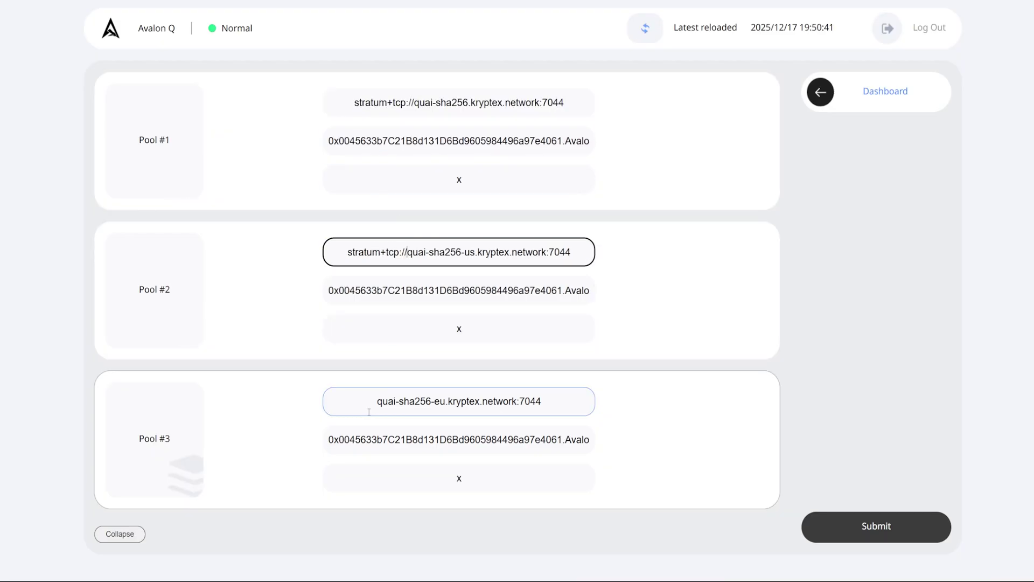
{"action": "left_click", "coordinate": [377, 402]}
{"action": "key", "text": "ctrl+v"}
{"action": "left_click", "coordinate": [899, 533]}
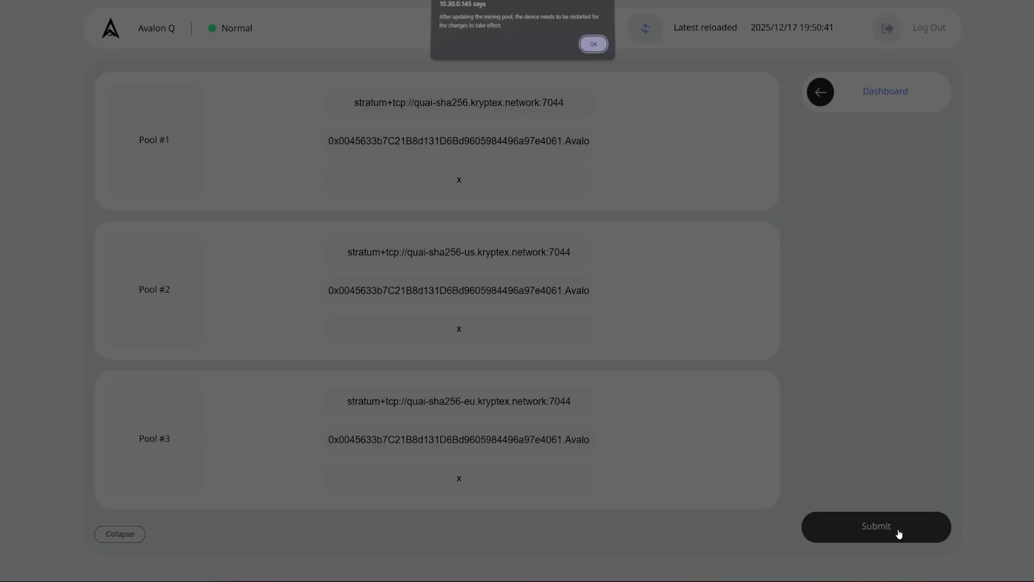
{"action": "left_click", "coordinate": [593, 48]}
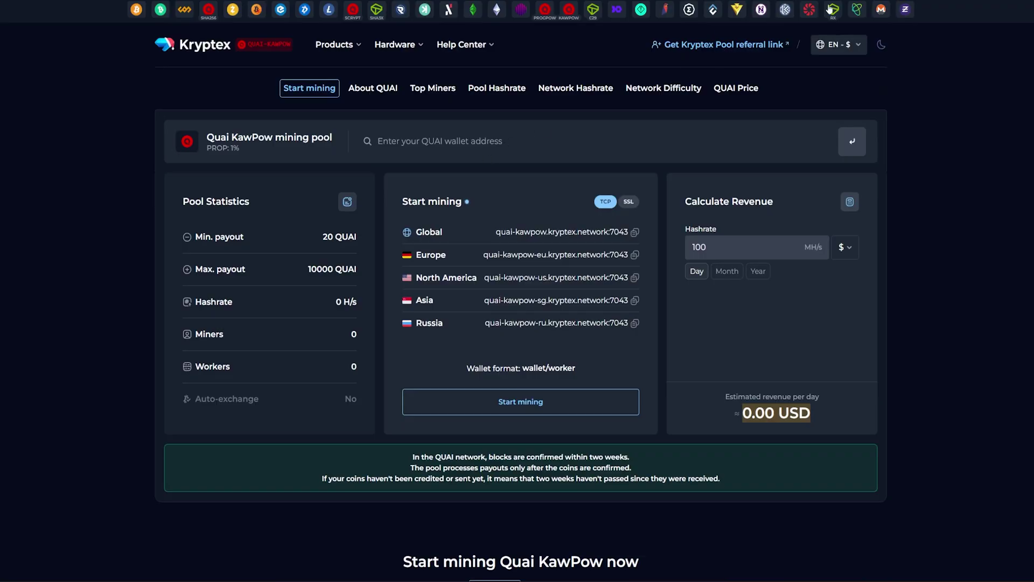
- Look up the Pelagus wallet address on Kryptex's Quai SHA256 pool page and examine the AvalonQ03 worker's status and the wallet statistics
{"action": "left_click_drag", "start_coordinate": [580, 152], "coordinate": [378, 152]}
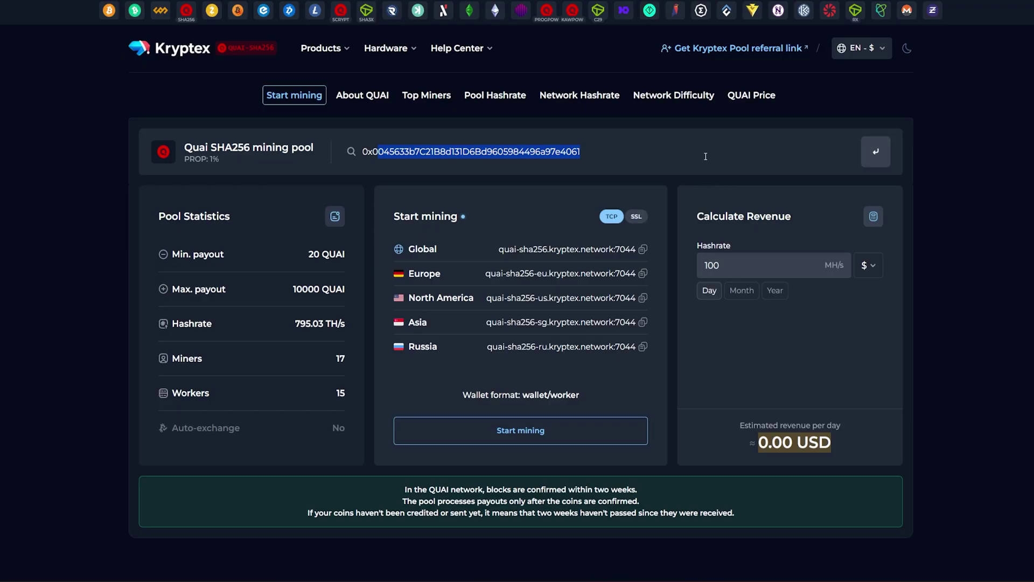
{"action": "left_click", "coordinate": [875, 151]}
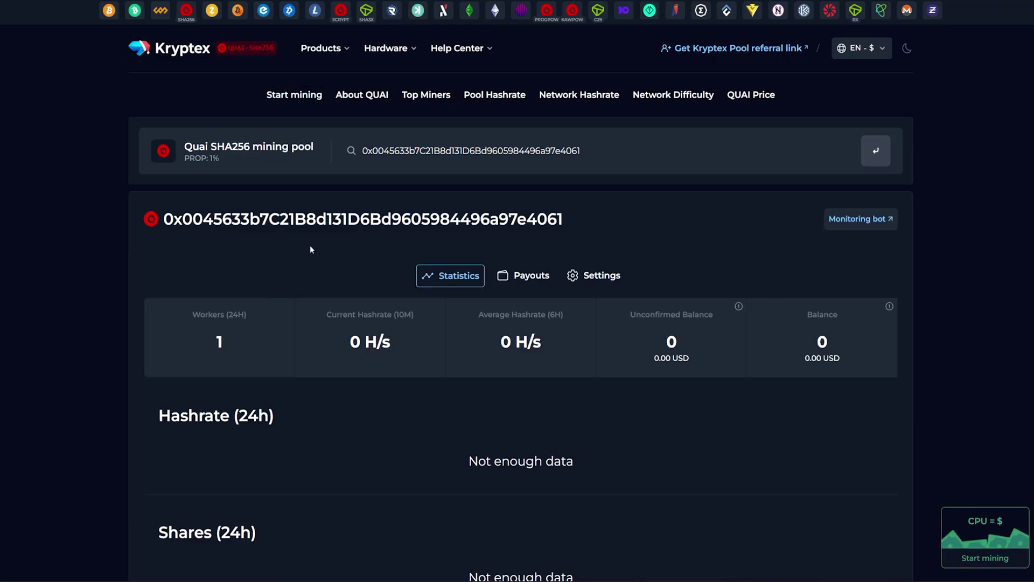
{"action": "scroll", "coordinate": [311, 249], "scroll_direction": "down", "scroll_amount": 10}
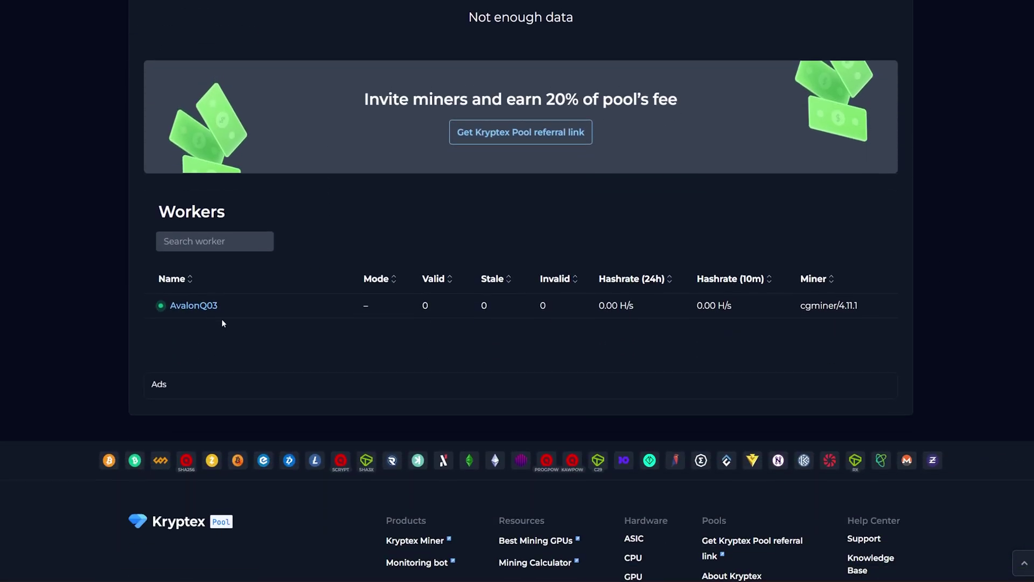
{"action": "left_click_drag", "start_coordinate": [222, 318], "coordinate": [156, 312]}
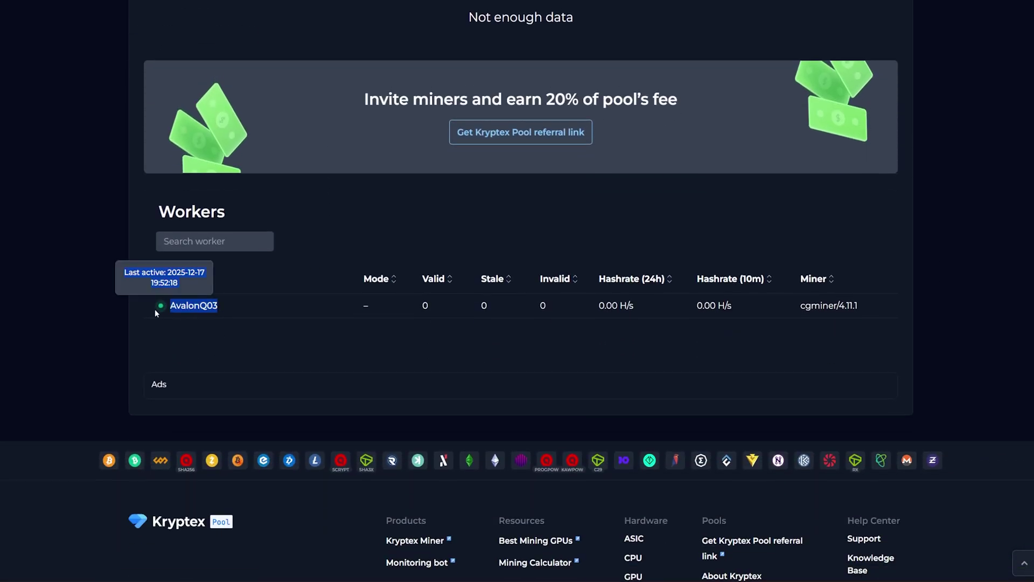
{"action": "key", "text": "ctrl+plus"}
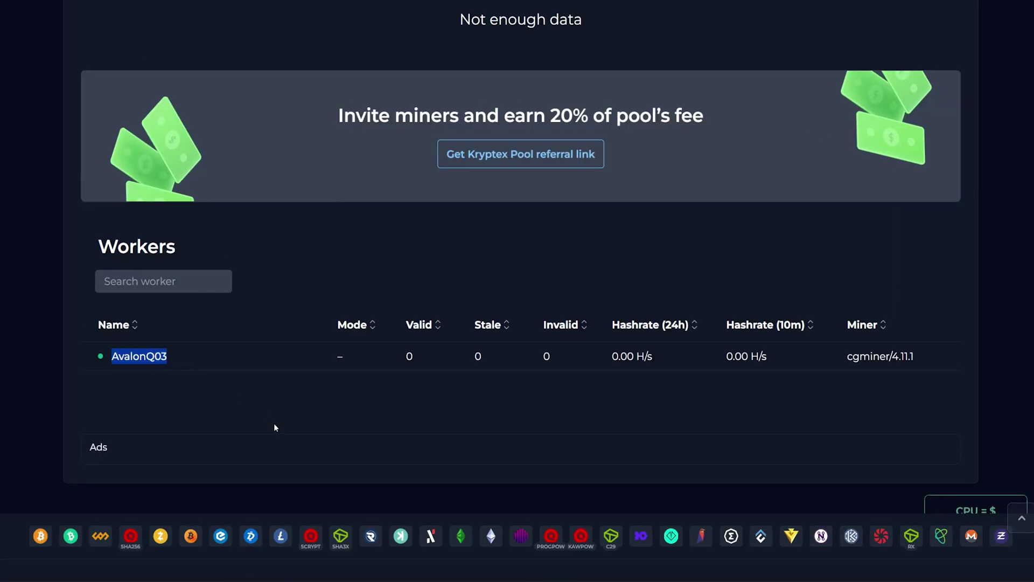
{"action": "left_click", "coordinate": [275, 425]}
{"action": "scroll", "coordinate": [324, 428], "scroll_direction": "up", "scroll_amount": 10}
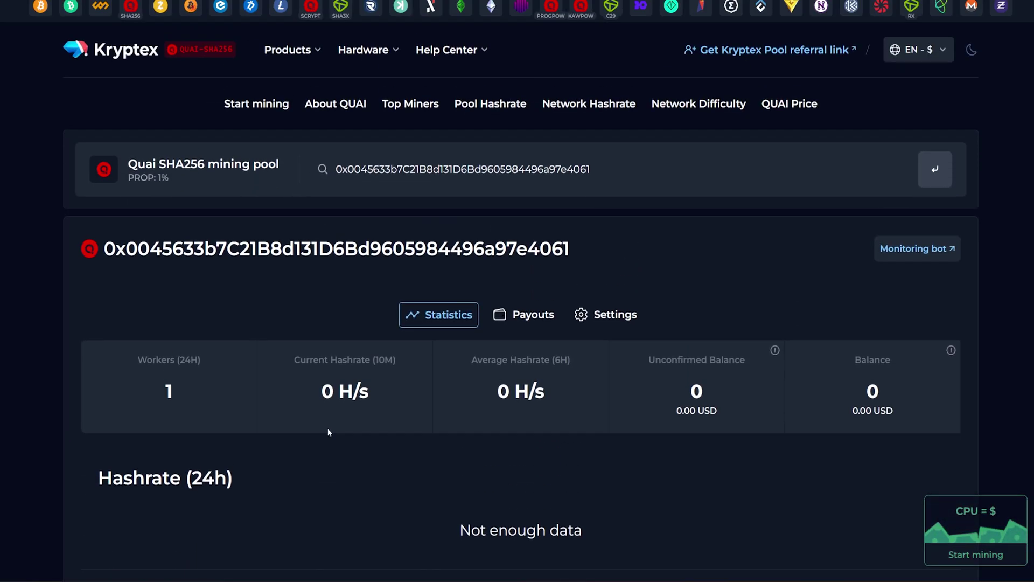
{"action": "key", "text": "ctrl+minus"}
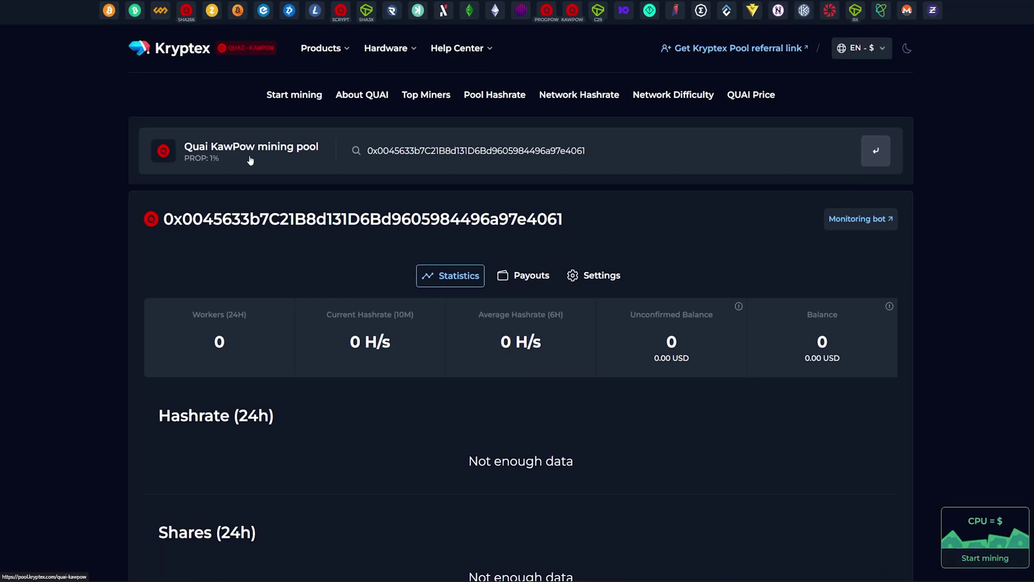
- Open Kryptex's Quai KawPow pool page and switch to Hive OS to review the GPU farm's workers
{"action": "left_click", "coordinate": [286, 145]}
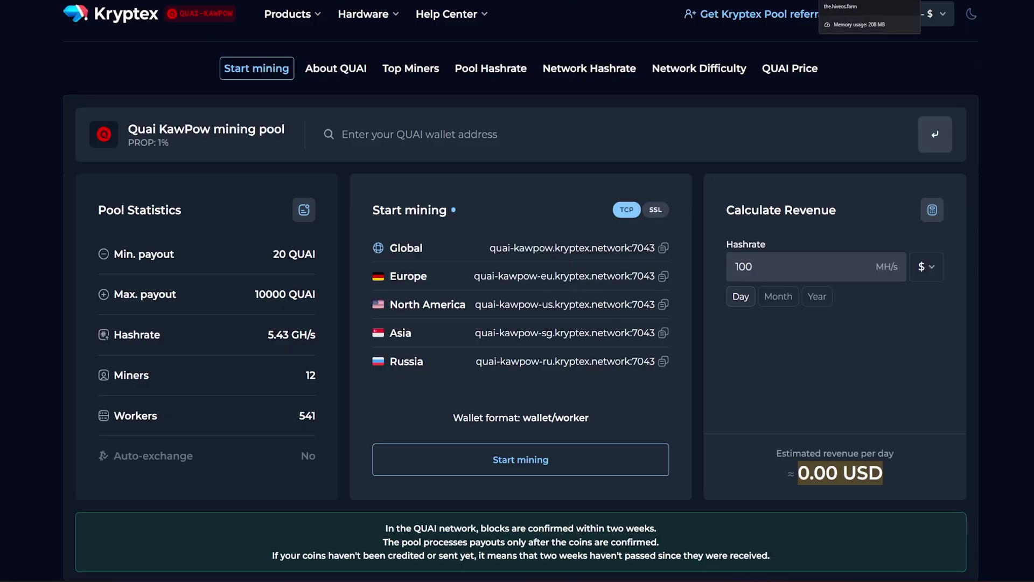
{"action": "left_click", "coordinate": [862, 1]}
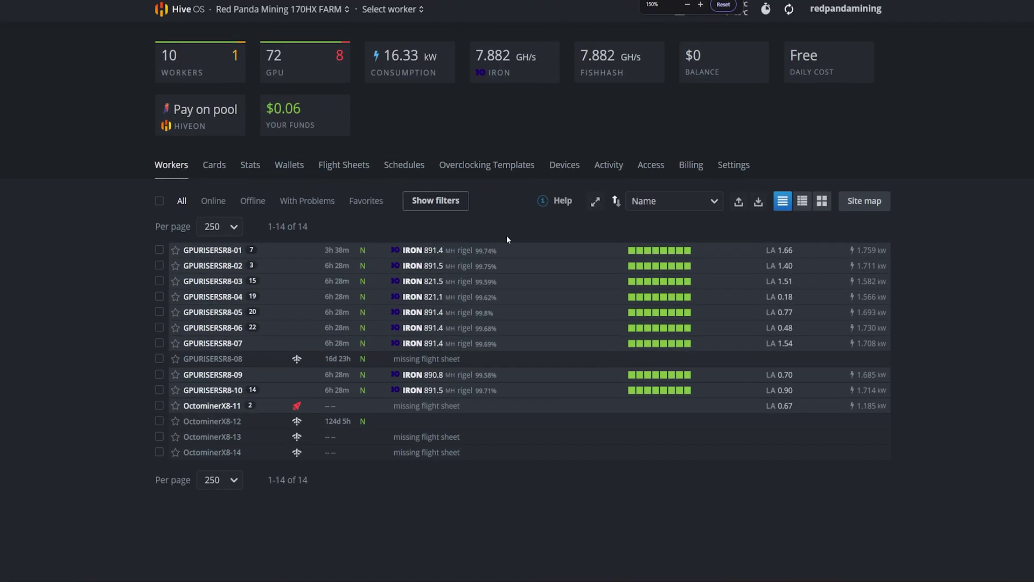
{"action": "key", "text": "ctrl+plus"}
{"action": "key", "text": "ctrl+minus"}
{"action": "key", "text": "ctrl+plus"}
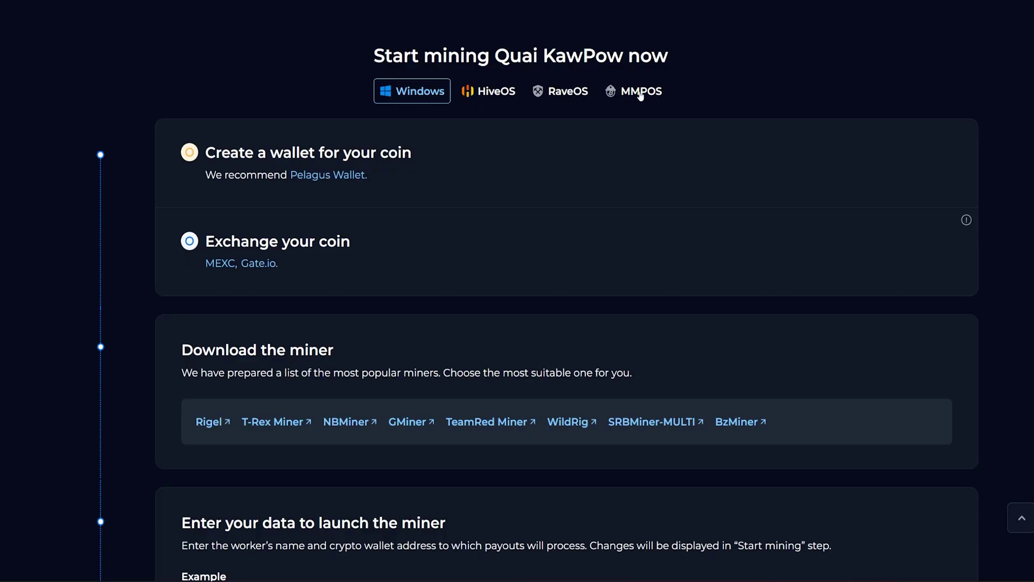
- Review the miner launch commands, including Rigel and T-Rex Miner, in Kryptex's Windows setup guide for Quai KawPow
{"action": "scroll", "coordinate": [435, 233], "scroll_direction": "down", "scroll_amount": 10}
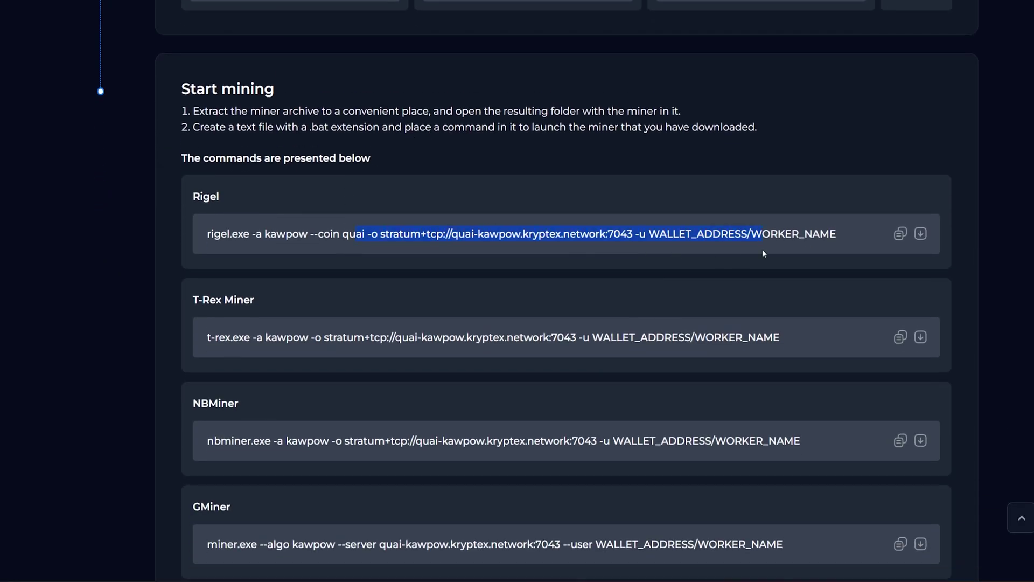
{"action": "left_click_drag", "start_coordinate": [762, 253], "coordinate": [789, 325]}
{"action": "scroll", "coordinate": [900, 265], "scroll_direction": "down", "scroll_amount": 2}
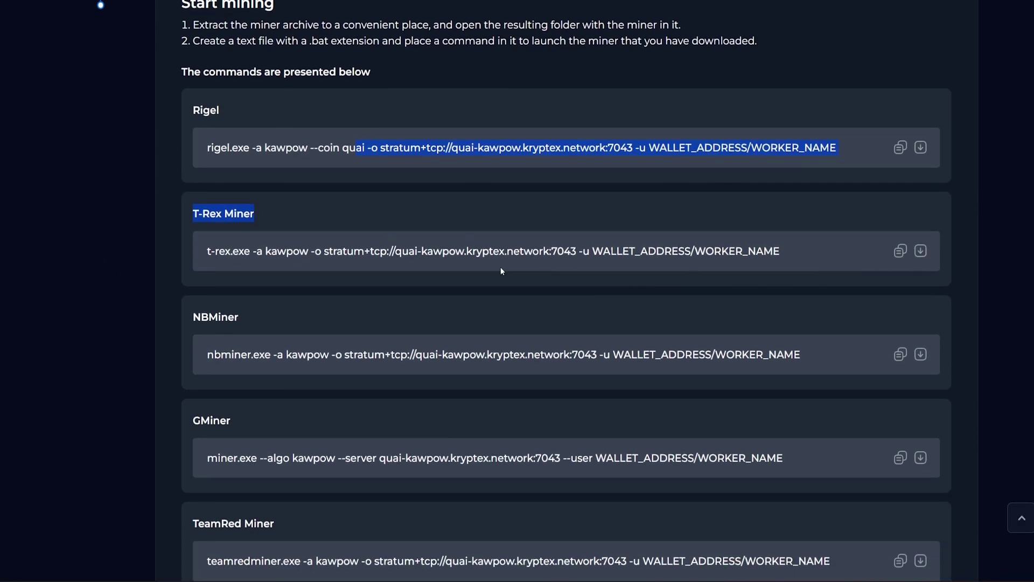
- Look through the remaining miner launch commands down to BzMiner and examine the full Rigel command for Quai KawPow
{"action": "scroll", "coordinate": [500, 266], "scroll_direction": "down", "scroll_amount": 8}
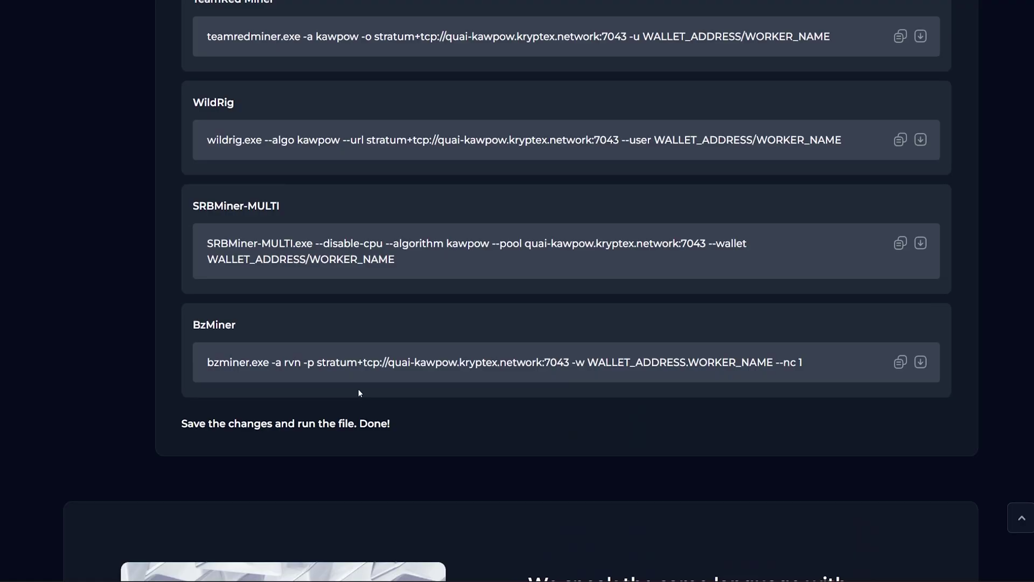
{"action": "scroll", "coordinate": [361, 387], "scroll_direction": "up", "scroll_amount": 9}
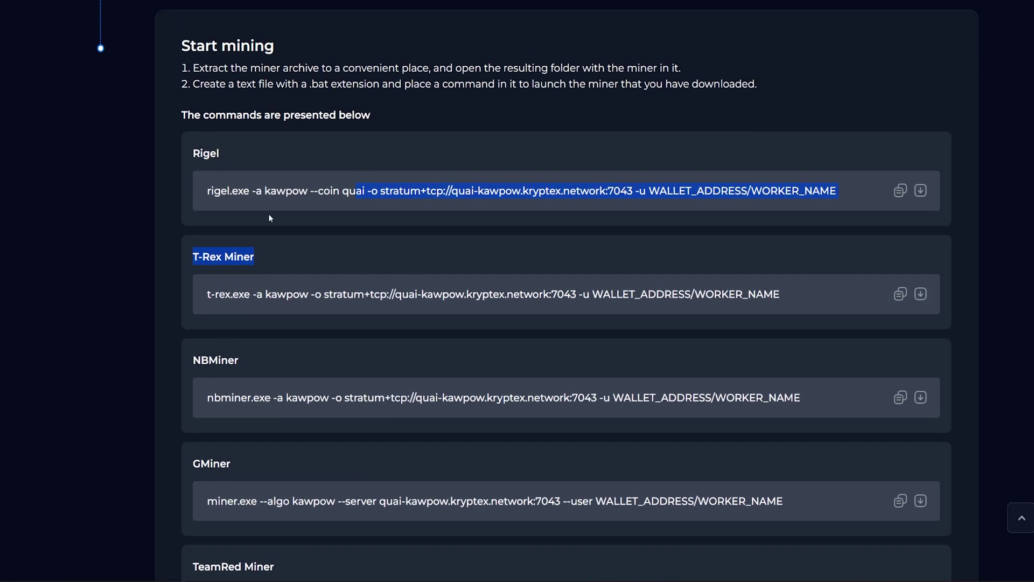
{"action": "left_click", "coordinate": [234, 200]}
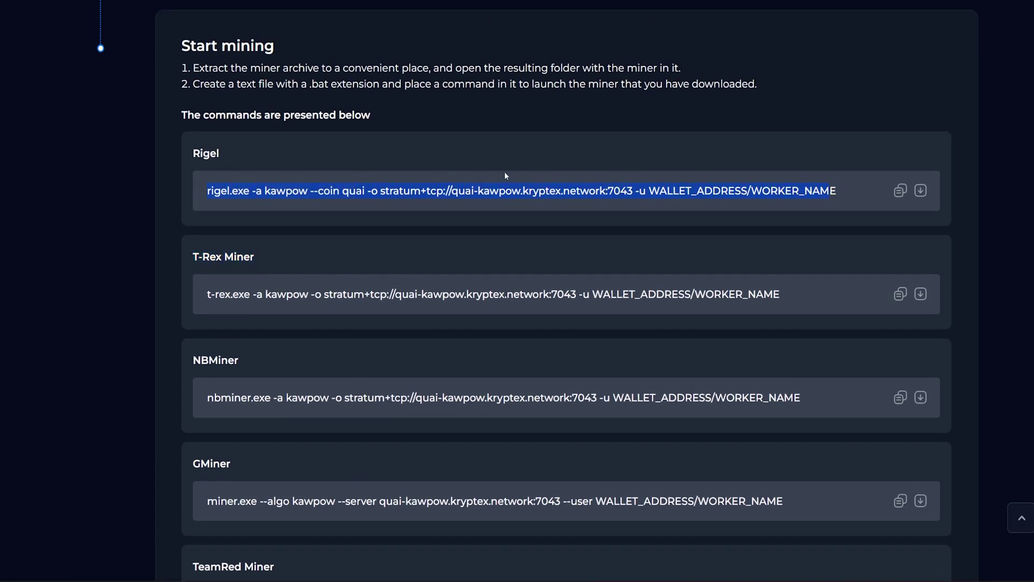
{"action": "scroll", "coordinate": [279, 251], "scroll_direction": "up", "scroll_amount": 2}
{"action": "scroll", "coordinate": [284, 229], "scroll_direction": "up", "scroll_amount": 4}
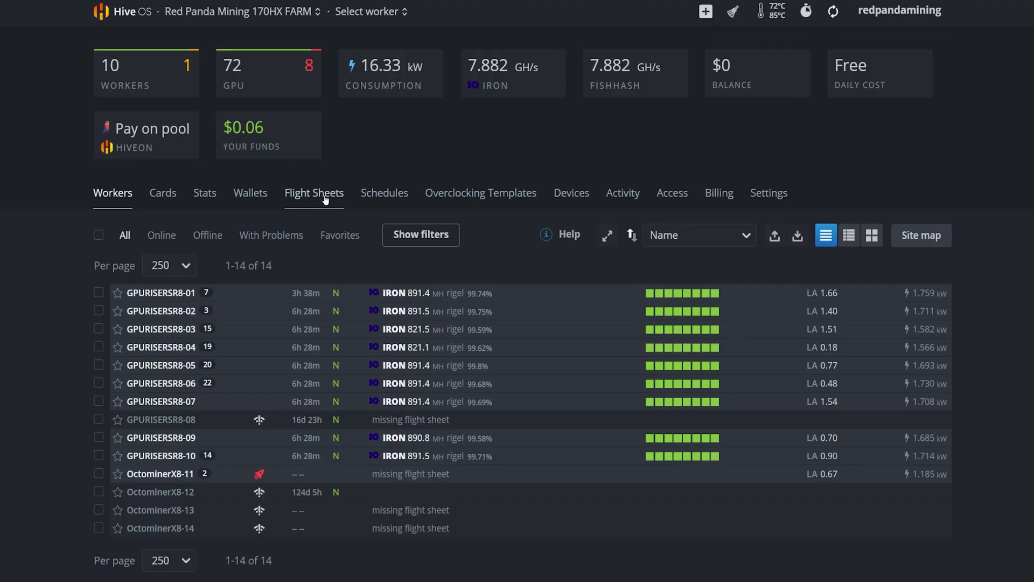
- Switch to Hive OS and start a new flight sheet for the GPU farm with QUAI as the coin
{"action": "left_click", "coordinate": [318, 198]}
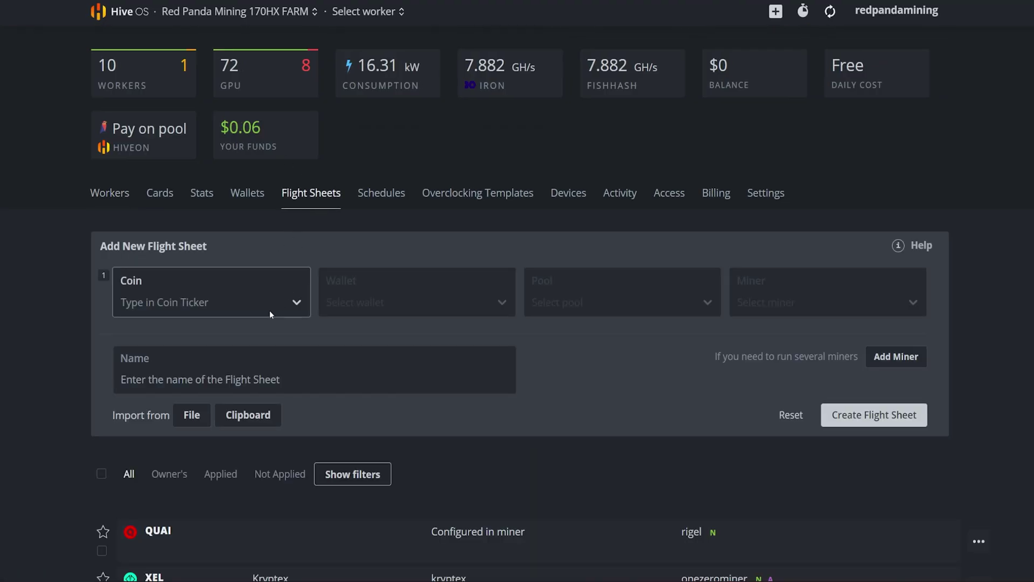
{"action": "left_click", "coordinate": [268, 309]}
{"action": "type", "text": "qua"}
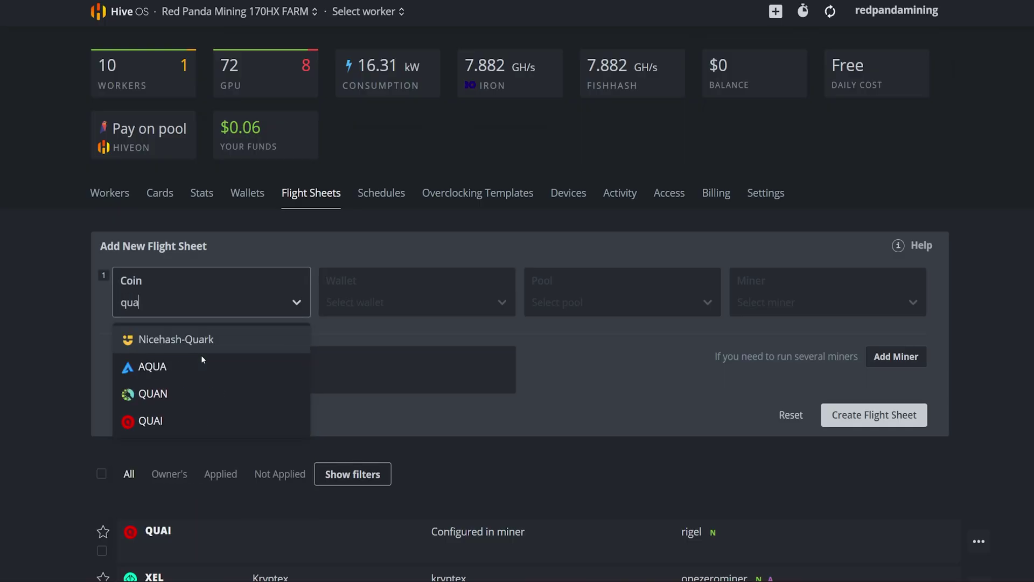
{"action": "left_click", "coordinate": [178, 418]}
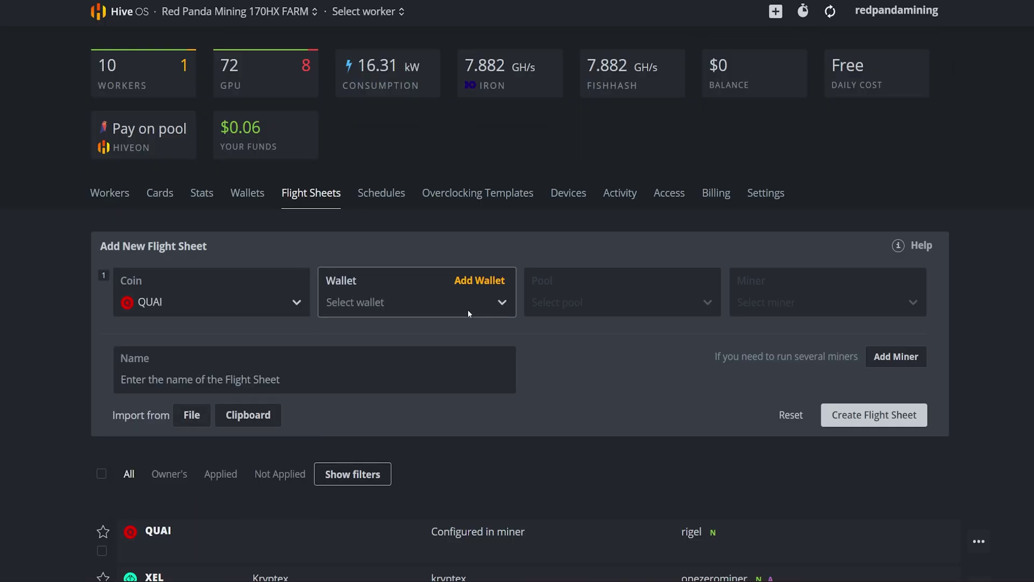
- Create a QUAI wallet named Pelagus for the flight sheet, using the receive address copied from the Pelagus wallet
{"action": "left_click", "coordinate": [481, 281]}
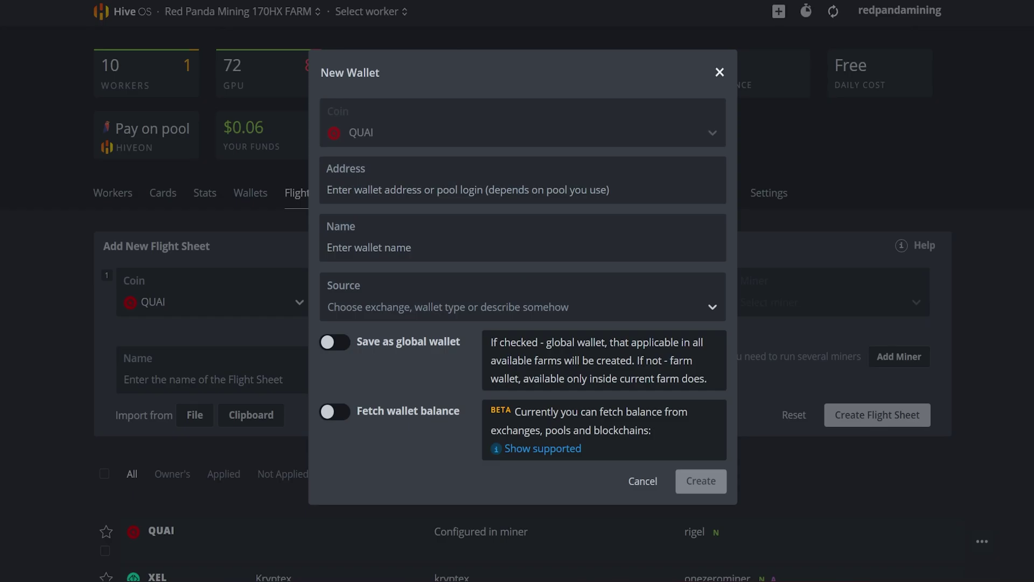
{"action": "left_click", "coordinate": [841, 85]}
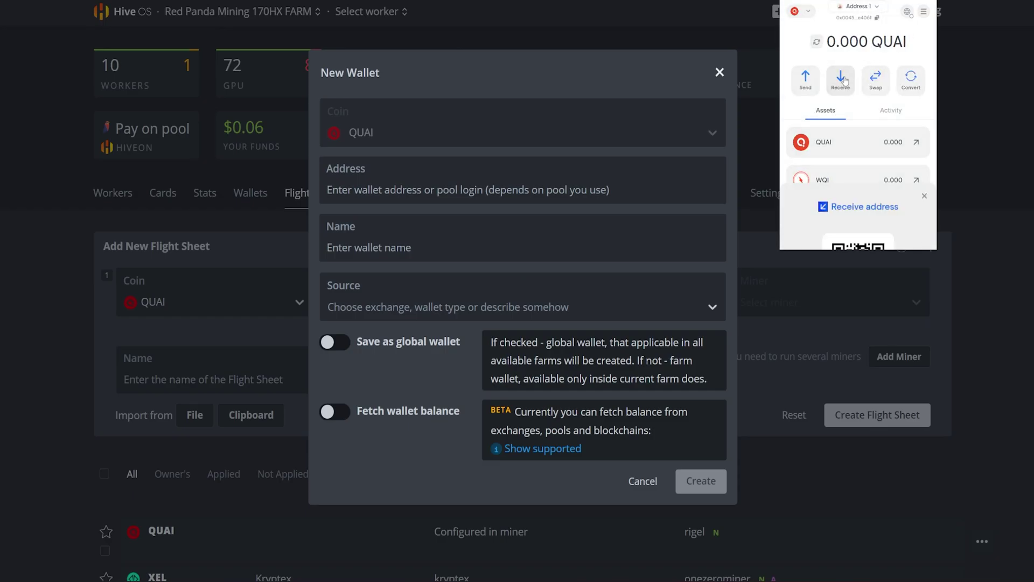
{"action": "left_click", "coordinate": [888, 170]}
{"action": "left_click", "coordinate": [386, 192]}
{"action": "key", "text": "ctrl+v"}
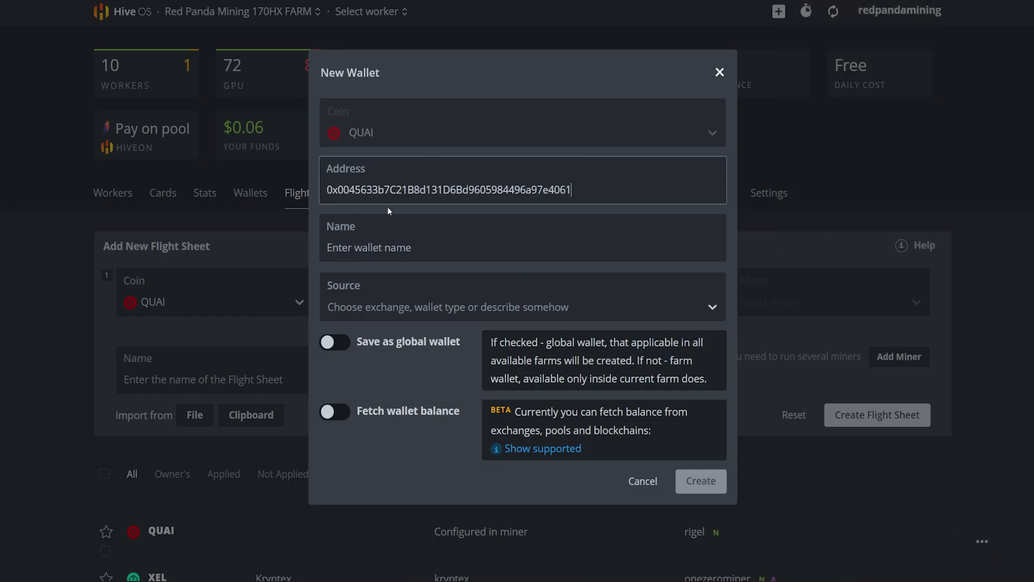
{"action": "left_click", "coordinate": [353, 242]}
{"action": "type", "text": "Pelagus"}
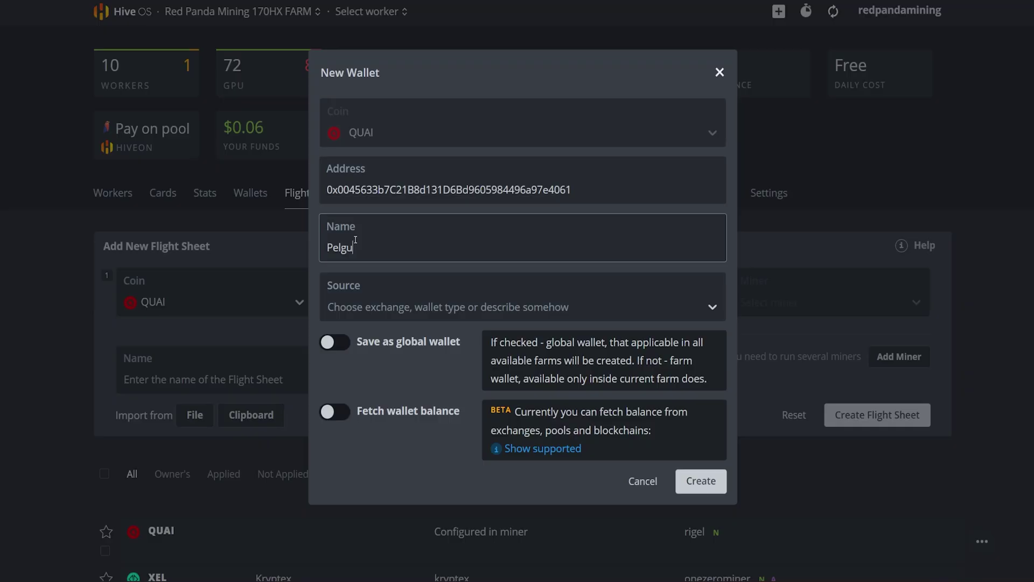
{"action": "left_click", "coordinate": [710, 485]}
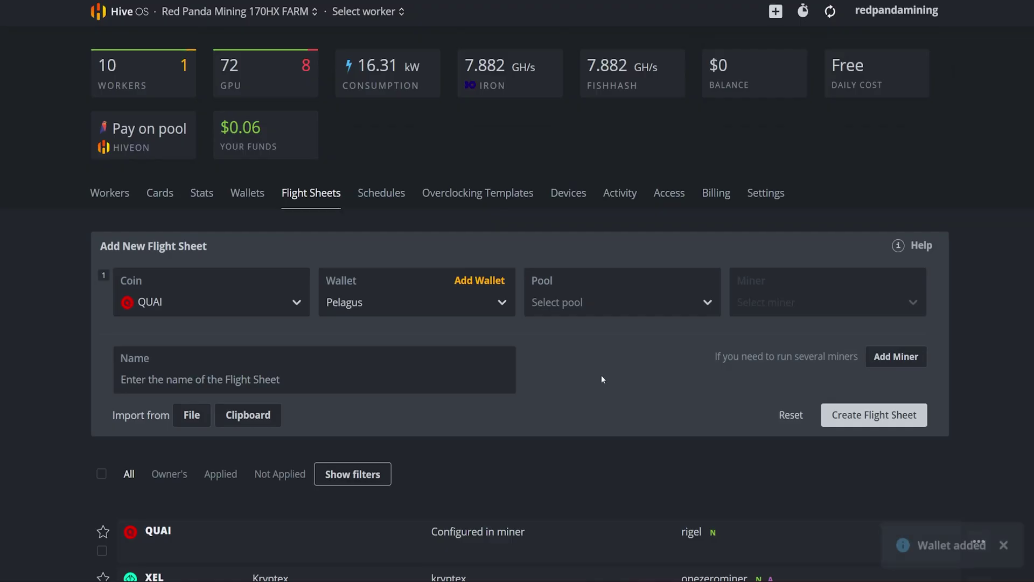
{"action": "left_click", "coordinate": [573, 305]}
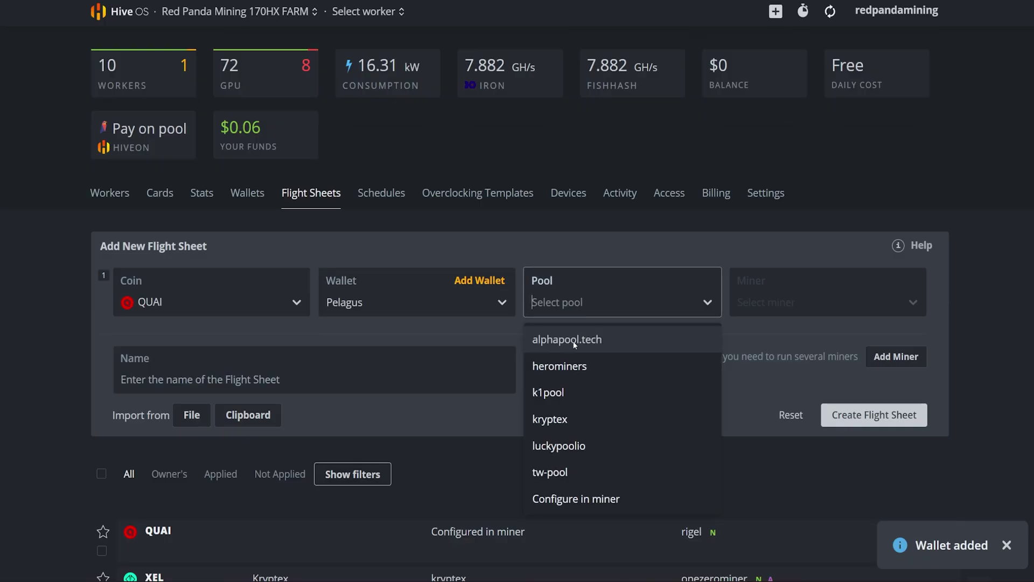
{"action": "left_click", "coordinate": [566, 419]}
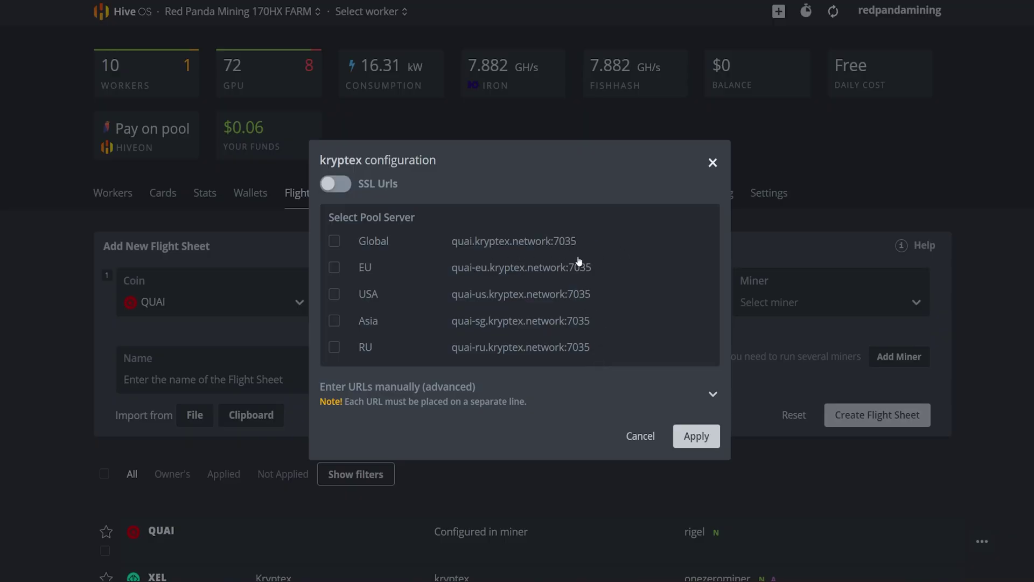
{"action": "left_click", "coordinate": [637, 435]}
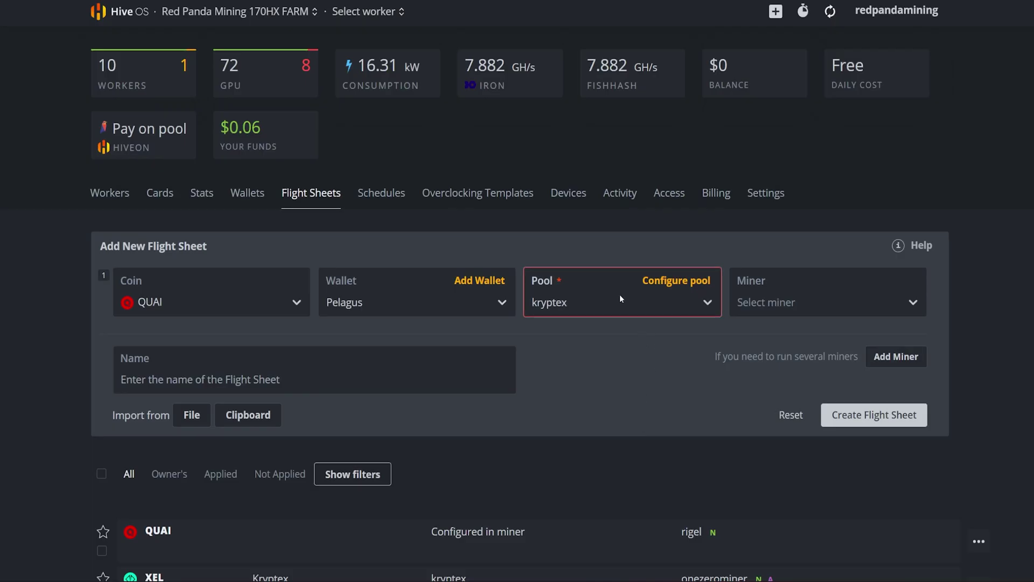
- Set the flight sheet's pool to Configure in miner
{"action": "left_click", "coordinate": [614, 300]}
{"action": "left_click", "coordinate": [553, 499]}
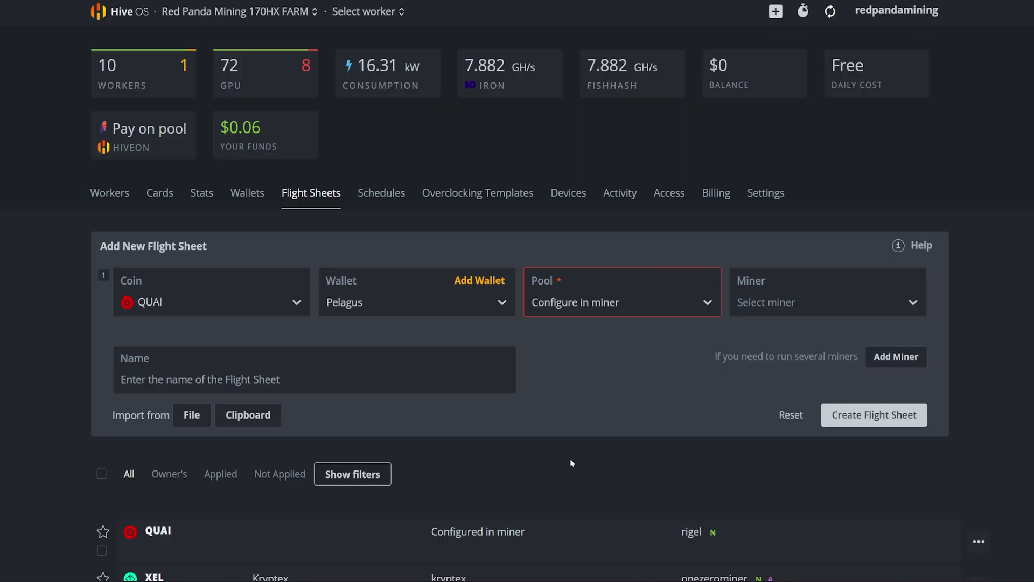
{"action": "left_click", "coordinate": [587, 302]}
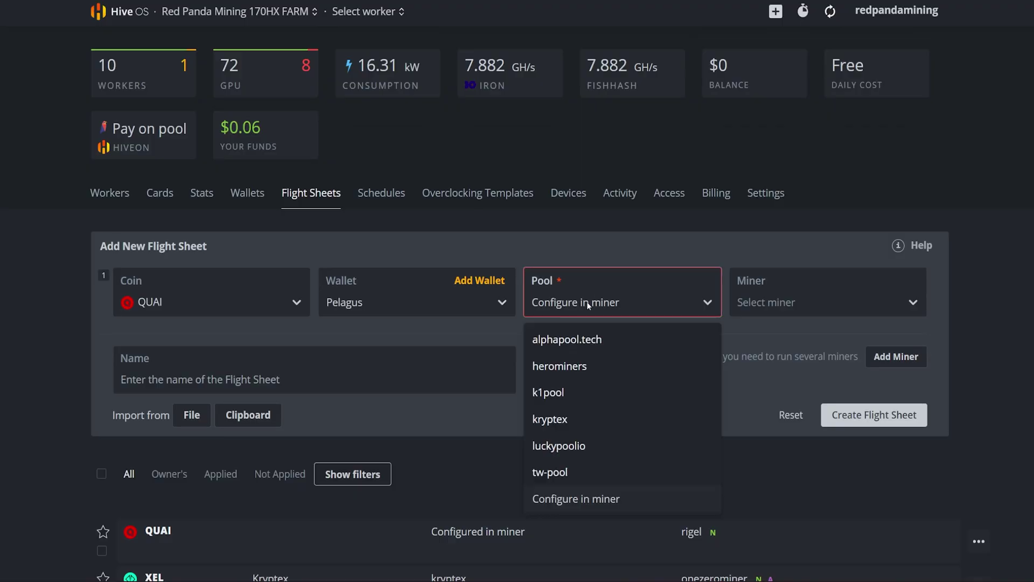
{"action": "left_click", "coordinate": [559, 501]}
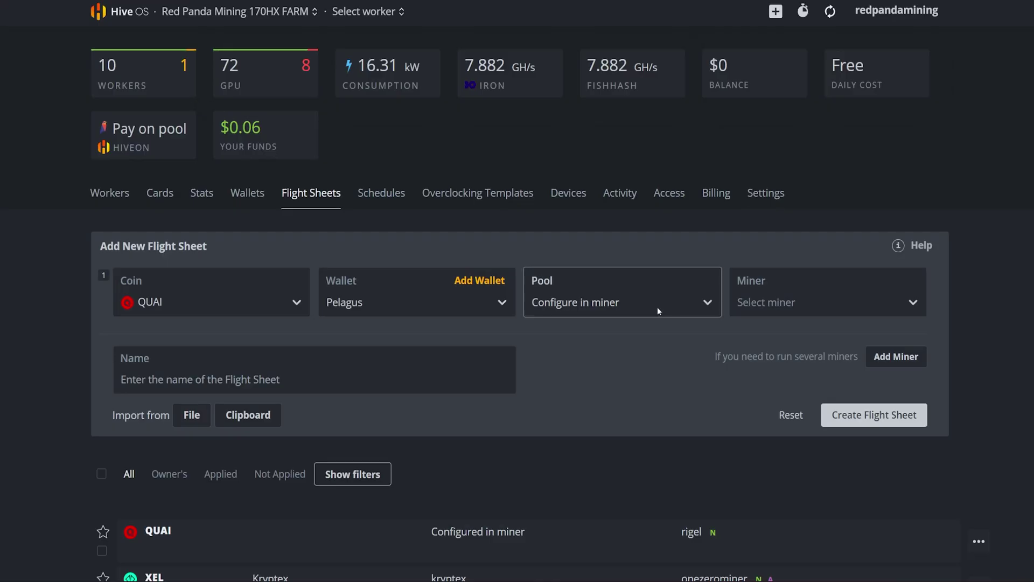
- Check the server list of the kryptex pool preset, cancel it and return the pool to Configure in miner
{"action": "left_click", "coordinate": [657, 306]}
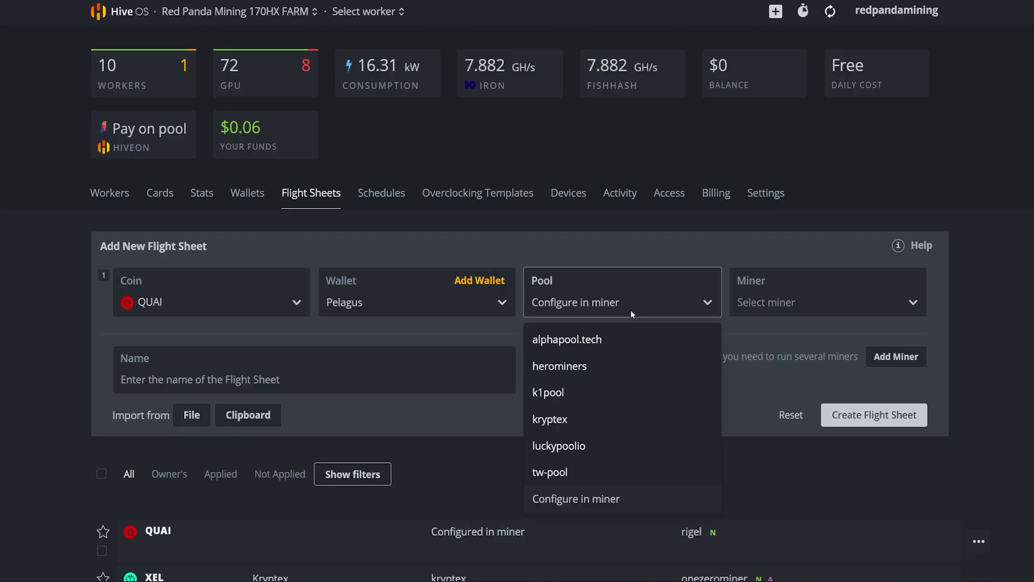
{"action": "left_click", "coordinate": [576, 423]}
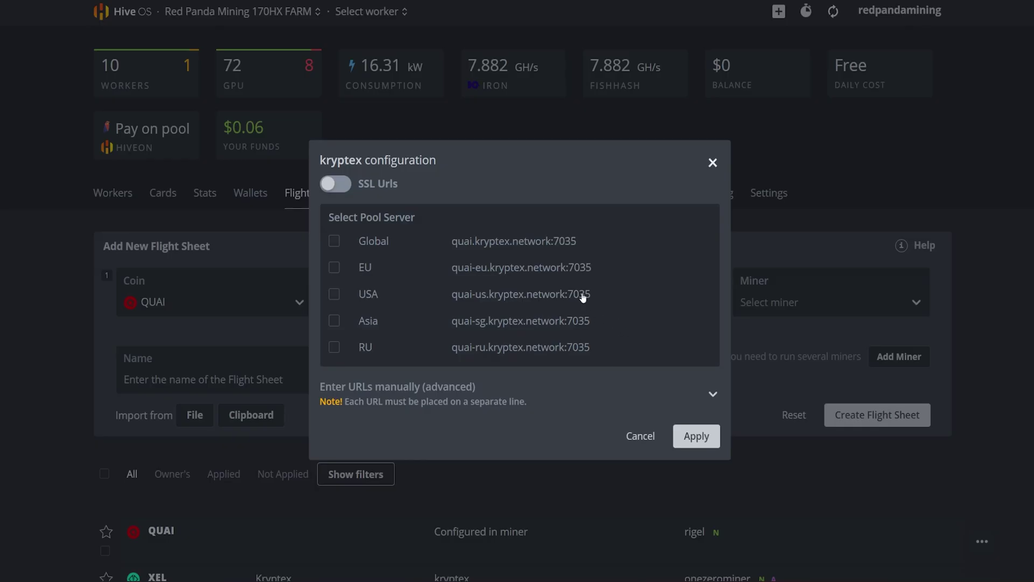
{"action": "left_click", "coordinate": [650, 442]}
{"action": "left_click", "coordinate": [704, 302]}
{"action": "left_click", "coordinate": [574, 500]}
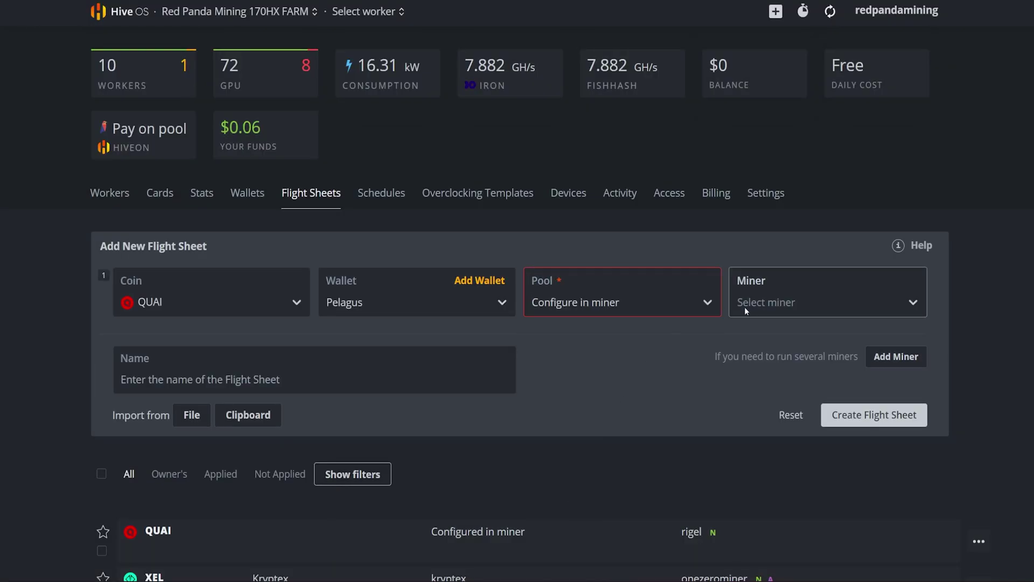
- Choose Rigel Miner as the flight sheet's miner
{"action": "left_click", "coordinate": [769, 303]}
{"action": "type", "text": "rige"}
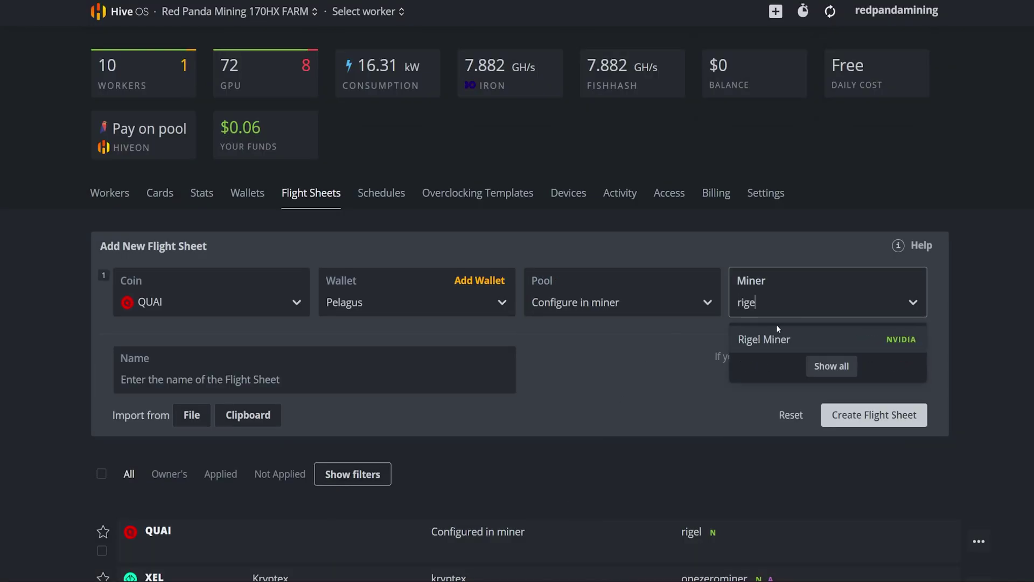
{"action": "left_click", "coordinate": [761, 341]}
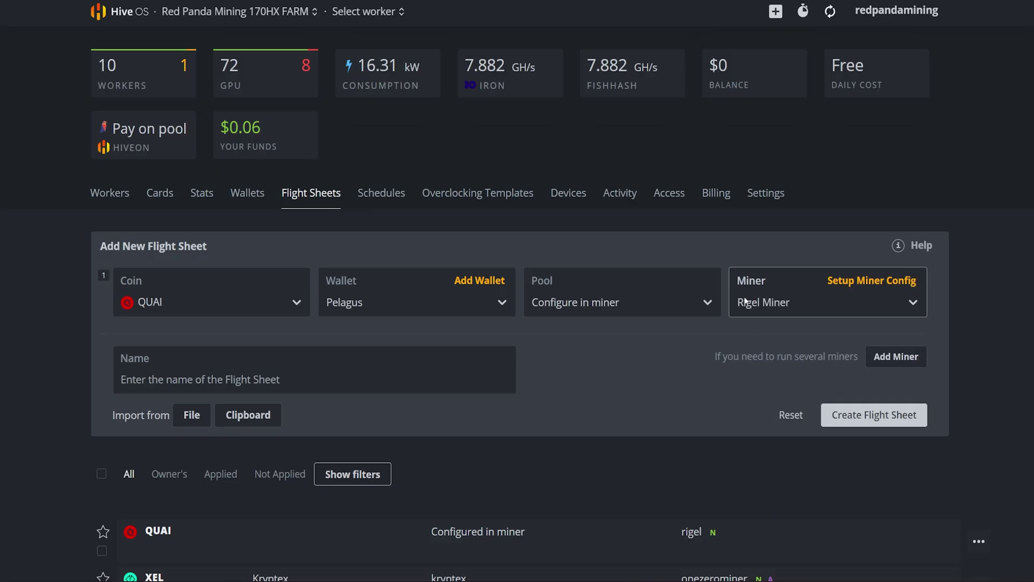
- Open the Rigel Miner configuration and set the first coin's hash algorithm to kawpow
{"action": "left_click", "coordinate": [856, 284]}
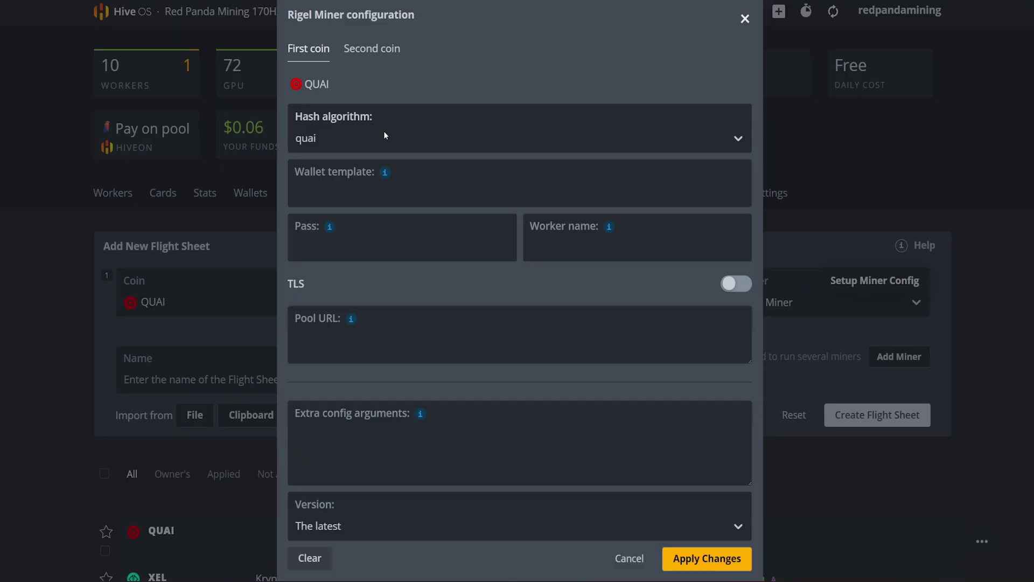
{"action": "left_click", "coordinate": [316, 142]}
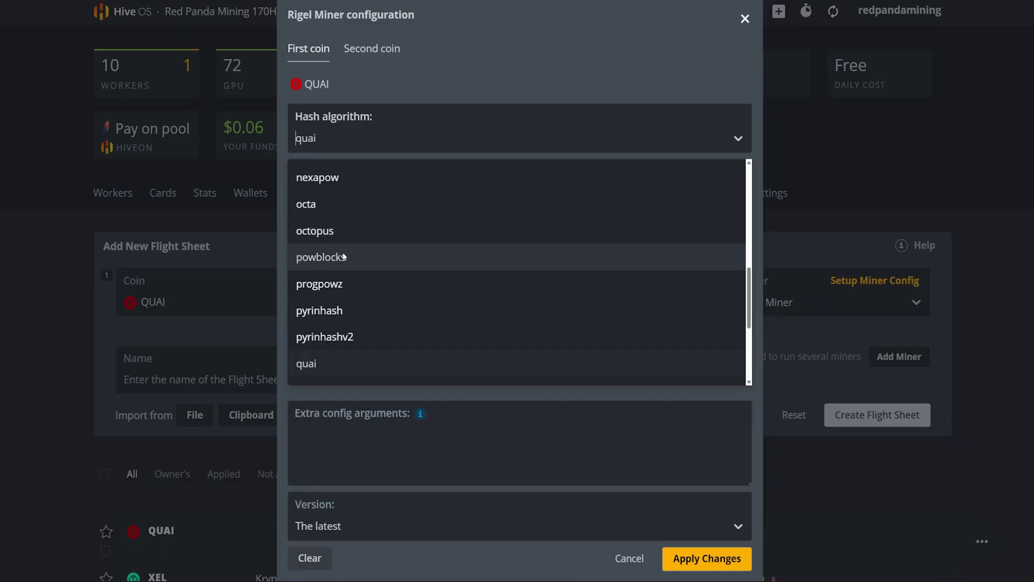
{"action": "scroll", "coordinate": [345, 253], "scroll_direction": "up", "scroll_amount": 2}
{"action": "type", "text": "kaw"}
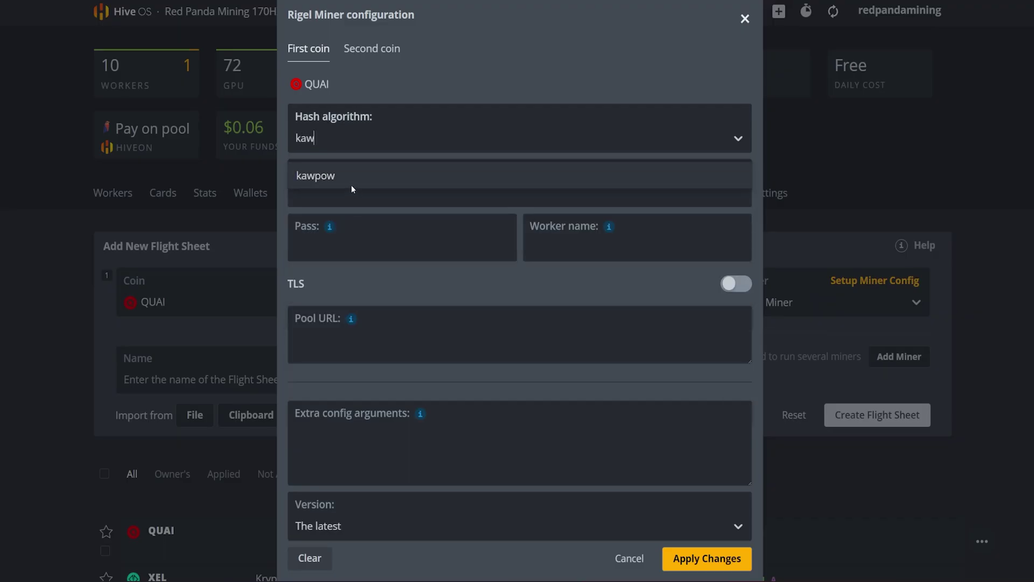
{"action": "left_click", "coordinate": [356, 180]}
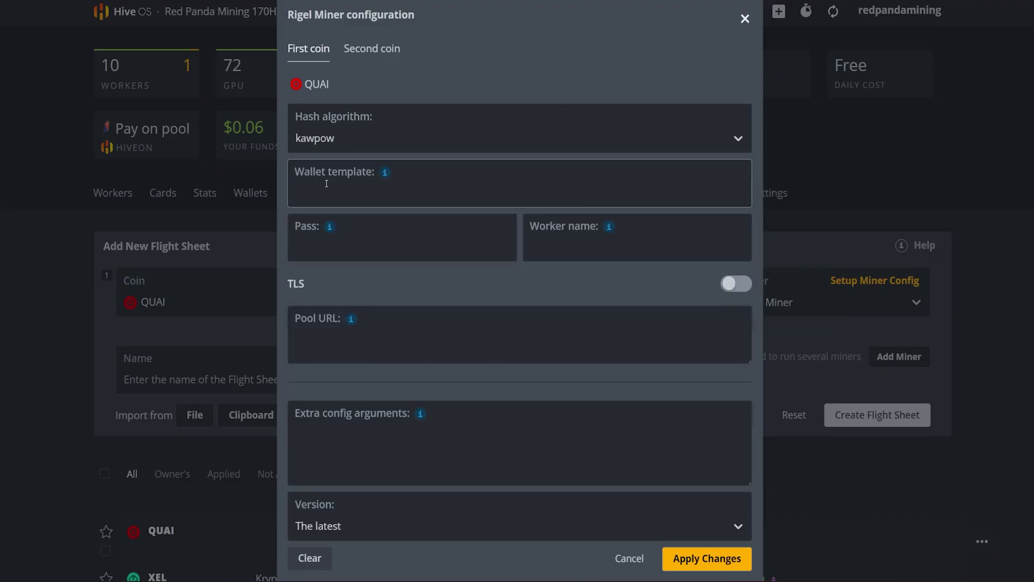
- Set the wallet template to %WAL%.%WORKER_NAME% and fill in the pool password
{"action": "left_click", "coordinate": [385, 172]}
{"action": "left_click", "coordinate": [415, 247]}
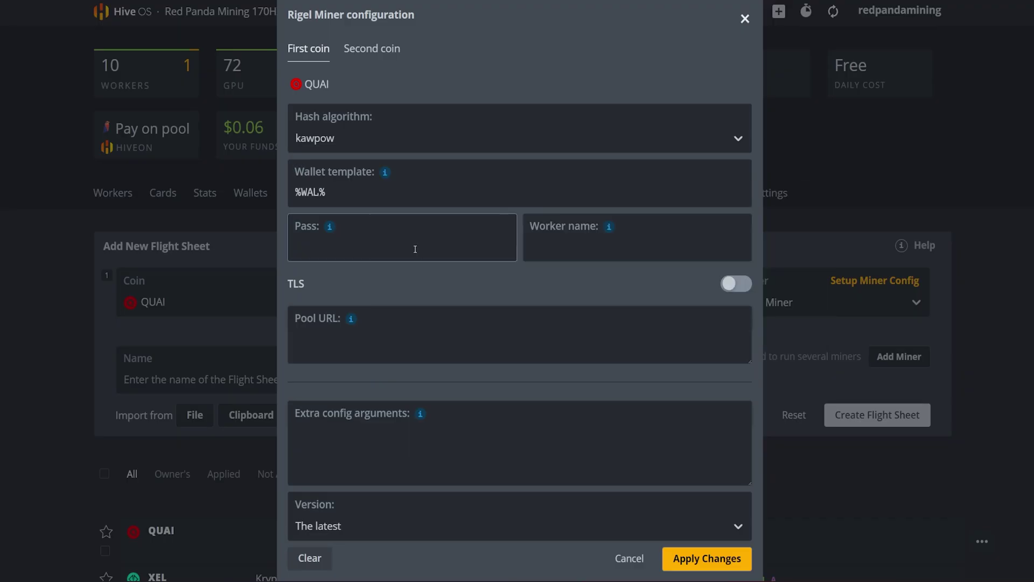
{"action": "left_click", "coordinate": [409, 198]}
{"action": "type", "text": "."}
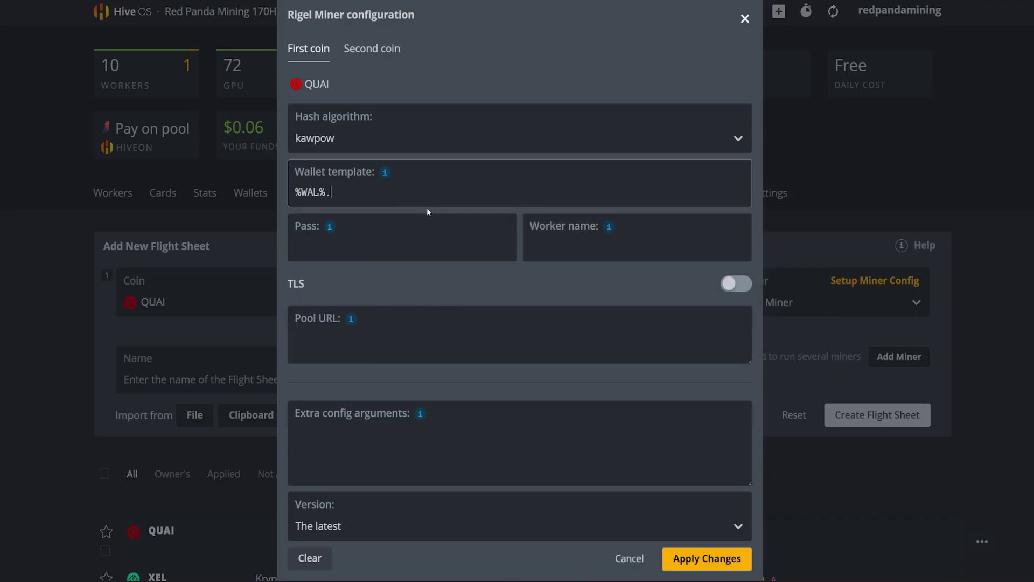
{"action": "mouse_move", "coordinate": [390, 172]}
{"action": "left_click", "coordinate": [426, 345]}
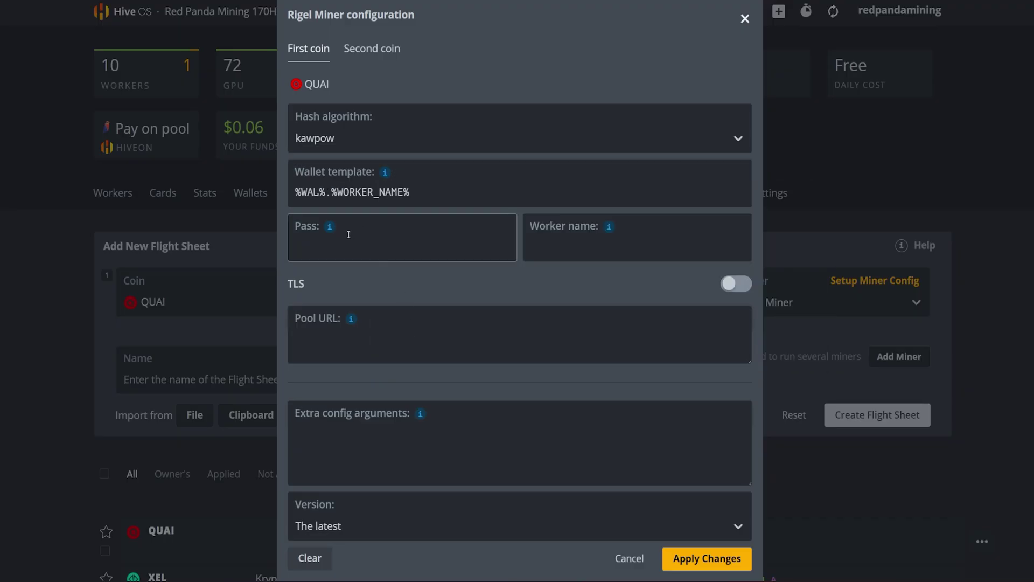
{"action": "left_click", "coordinate": [333, 246]}
{"action": "type", "text": "x"}
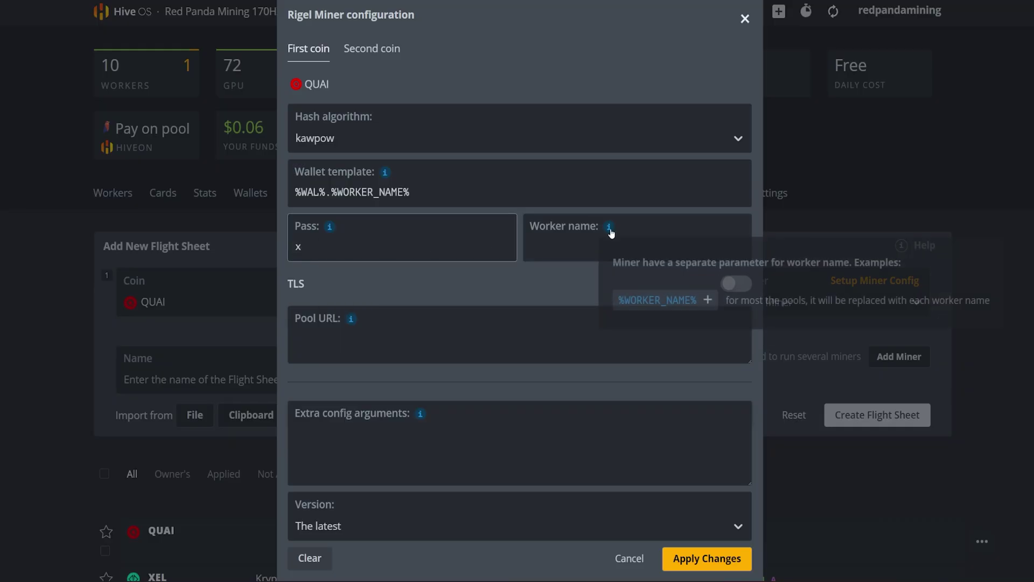
- Copy the Global TCP server address from Kryptex's Quai KawPow page and enter quai-kawpow.kryptex.network:7043 as Rigel's pool URL
{"action": "left_click", "coordinate": [372, 351]}
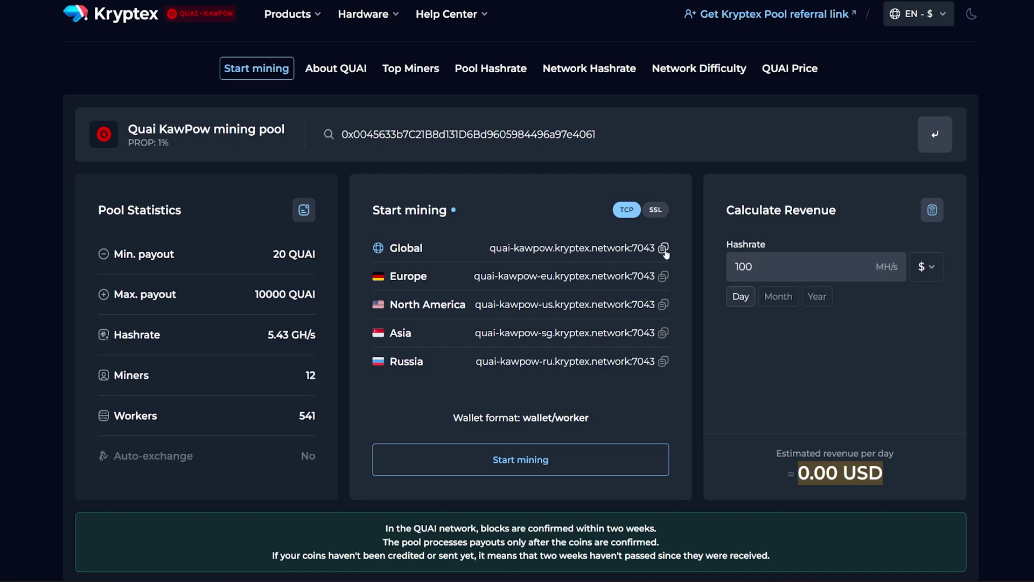
{"action": "left_click", "coordinate": [666, 251]}
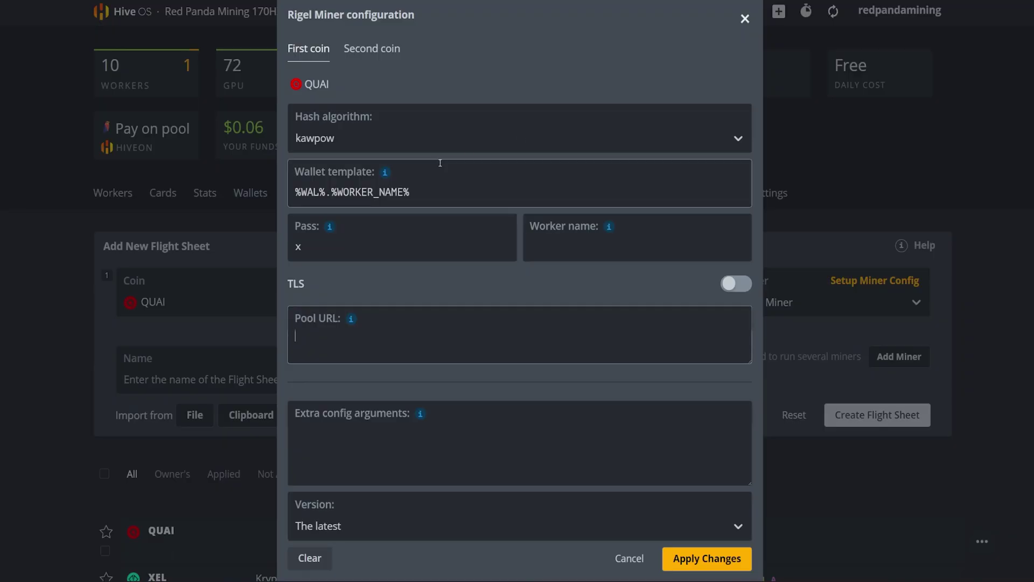
{"action": "key", "text": "ctrl+v"}
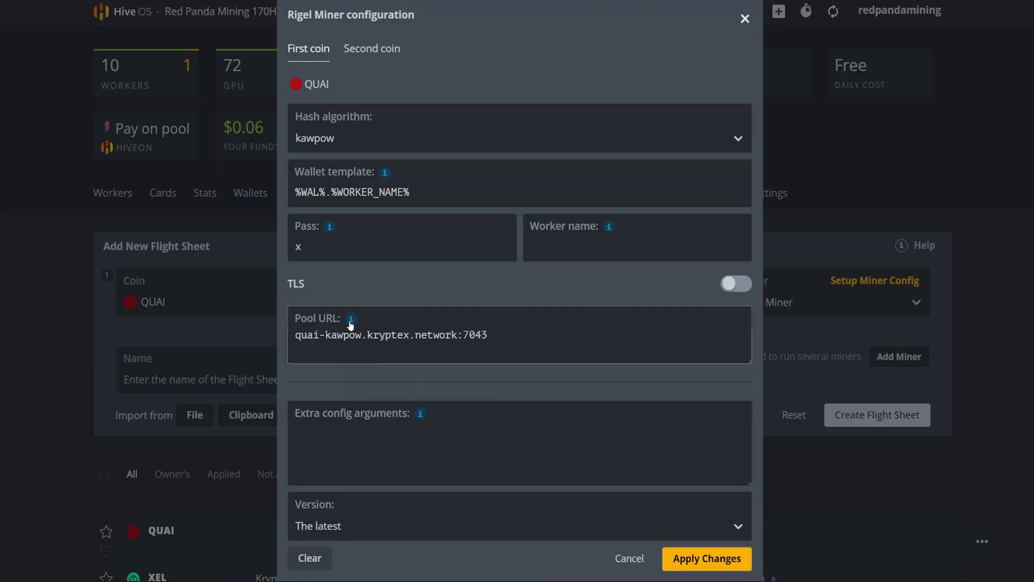
{"action": "mouse_move", "coordinate": [351, 322]}
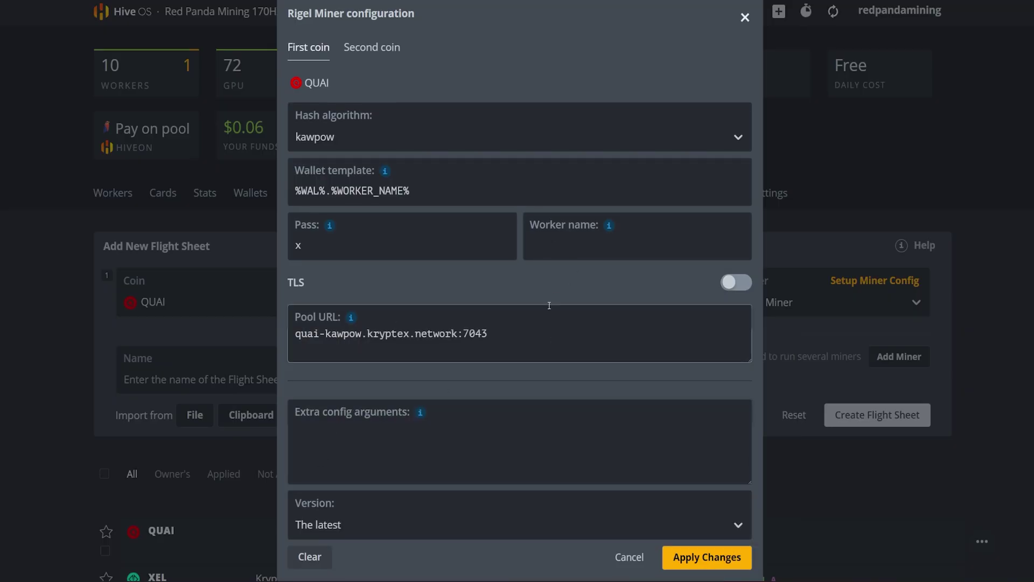
- Apply the Rigel Miner configuration and create the QUAI flight sheet with the Pelagus wallet
{"action": "left_click", "coordinate": [695, 557]}
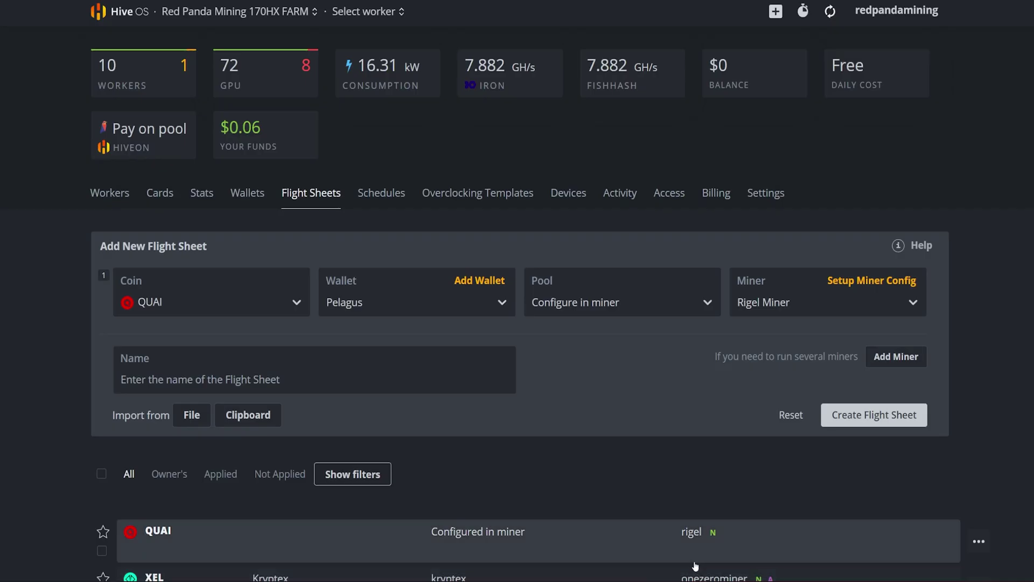
{"action": "left_click", "coordinate": [870, 425]}
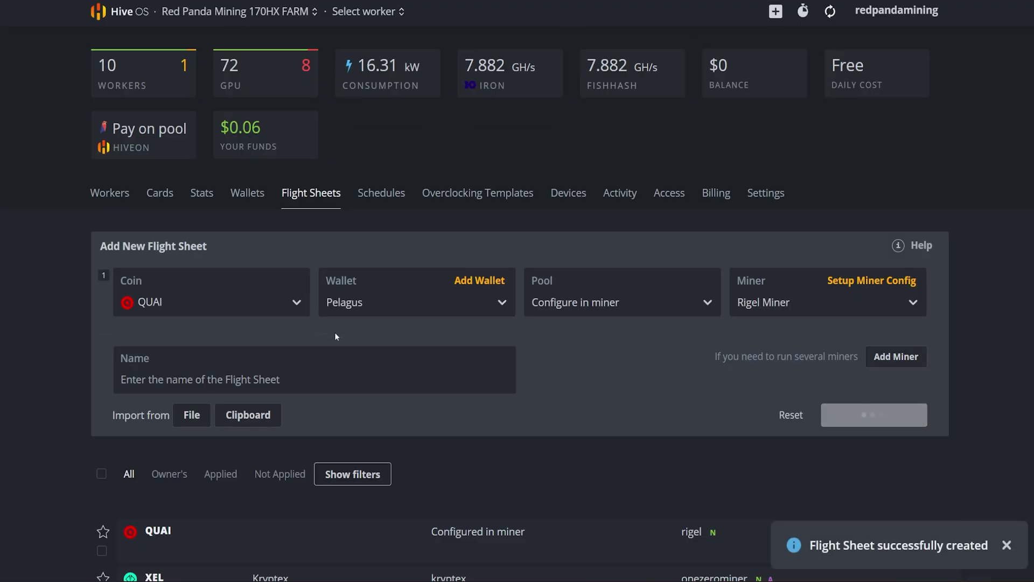
{"action": "scroll", "coordinate": [302, 226], "scroll_direction": "down", "scroll_amount": 7}
{"action": "scroll", "coordinate": [215, 151], "scroll_direction": "up", "scroll_amount": 5}
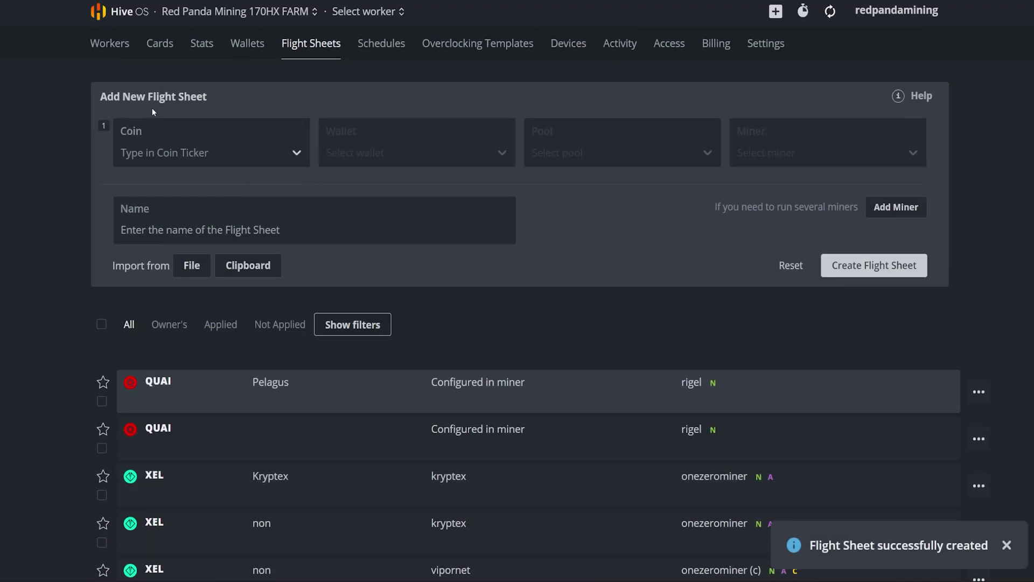
- Open the GPURISERSR8-01 worker and apply the QUAI flight sheet that uses the Pelagus wallet and Rigel miner
{"action": "left_click", "coordinate": [109, 44]}
{"action": "left_click", "coordinate": [162, 293]}
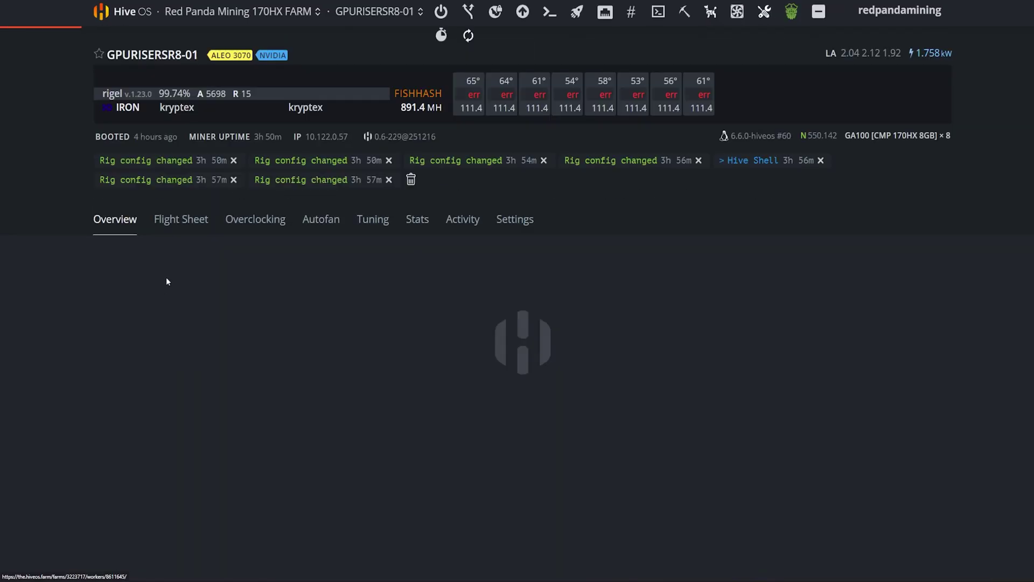
{"action": "scroll", "coordinate": [200, 139], "scroll_direction": "down", "scroll_amount": 3}
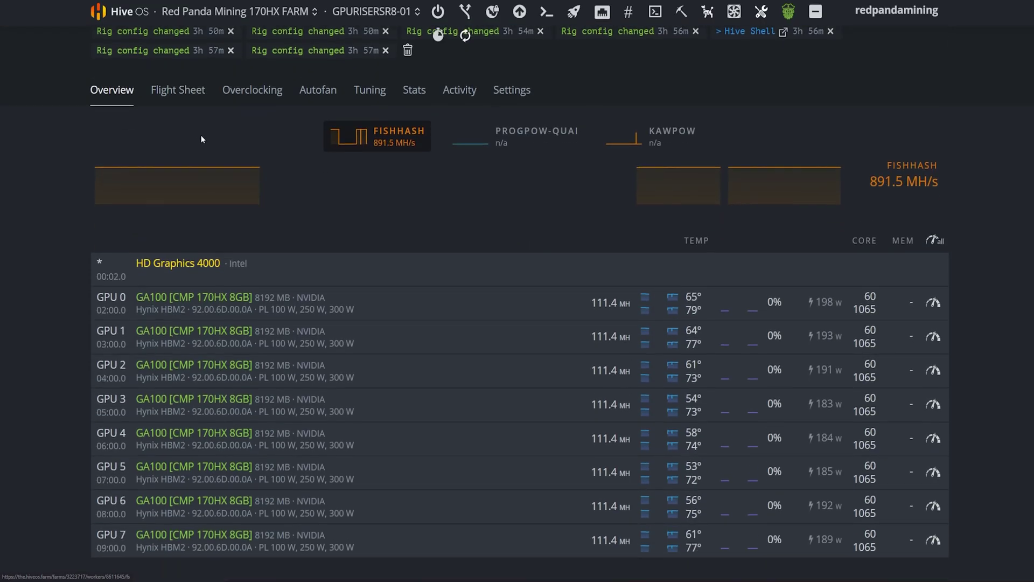
{"action": "left_click", "coordinate": [177, 91]}
{"action": "scroll", "coordinate": [944, 347], "scroll_direction": "down", "scroll_amount": 3}
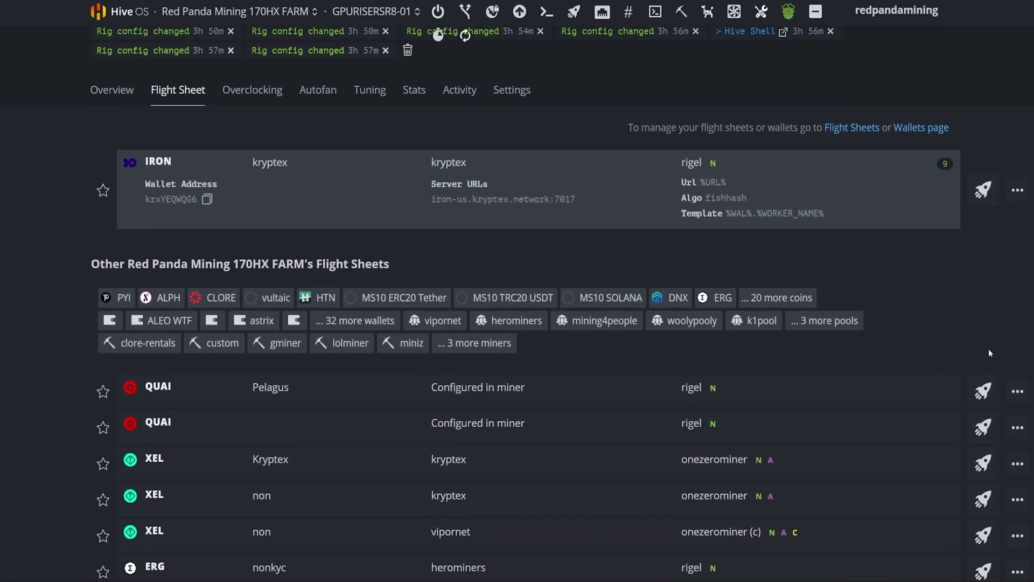
{"action": "scroll", "coordinate": [990, 353], "scroll_direction": "down", "scroll_amount": 1}
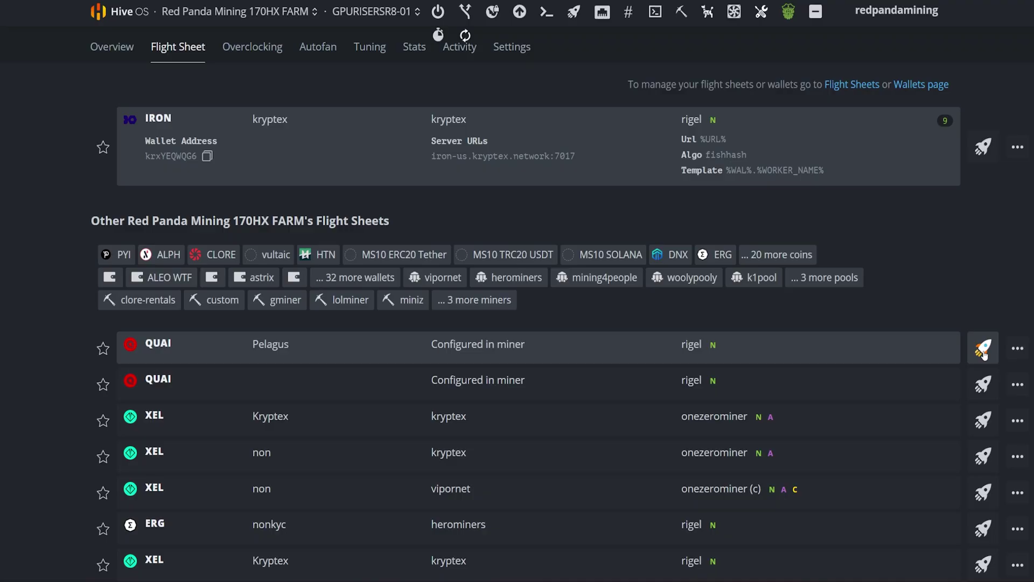
{"action": "left_click", "coordinate": [984, 350]}
{"action": "scroll", "coordinate": [979, 245], "scroll_direction": "up", "scroll_amount": 1}
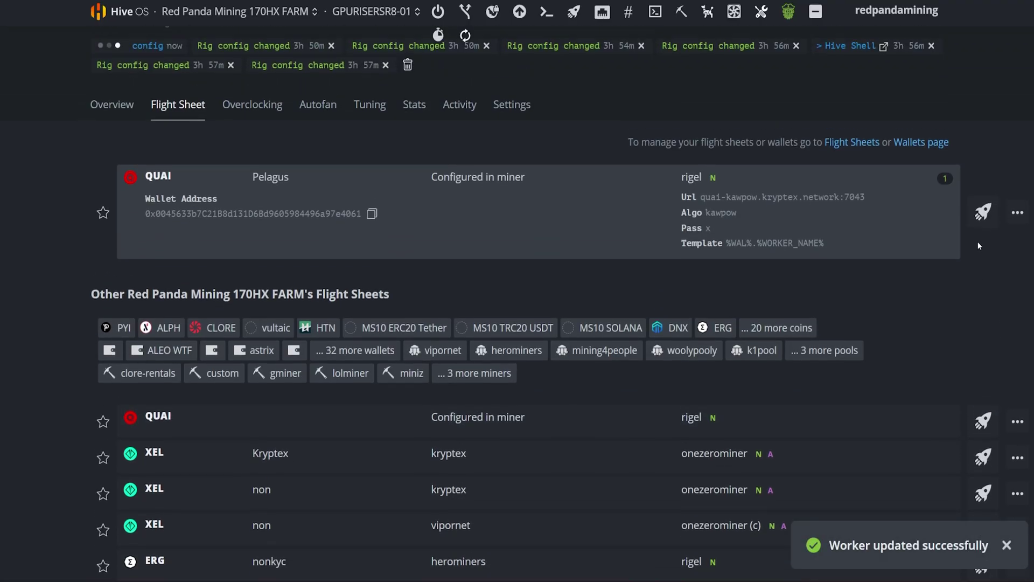
- Enlarge the GPURISERSR8-01 worker page and dismiss the hssh start remote shell details
{"action": "scroll", "coordinate": [978, 242], "scroll_direction": "up", "scroll_amount": 1}
{"action": "key", "text": "ctrl+plus"}
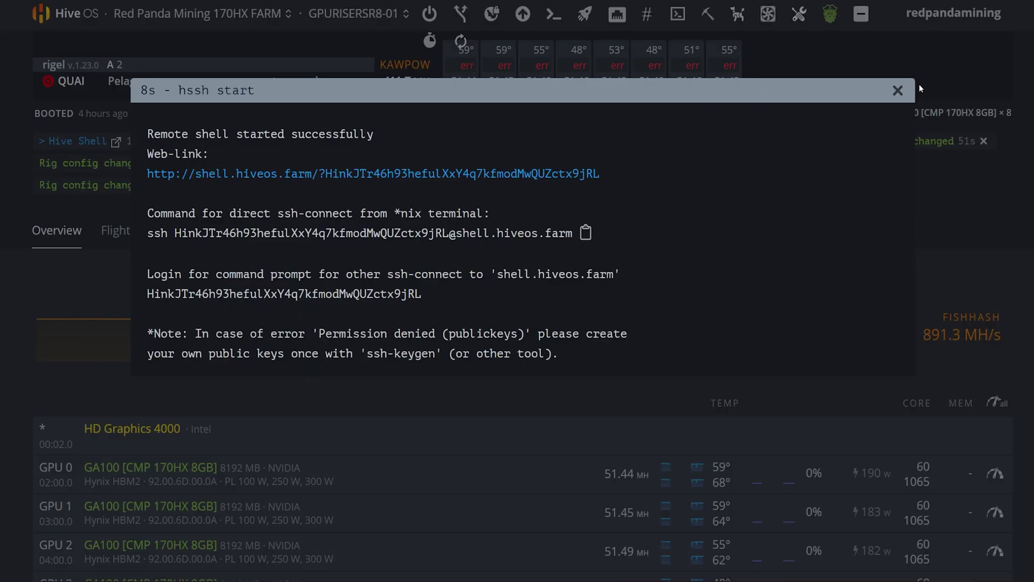
{"action": "left_click", "coordinate": [898, 90]}
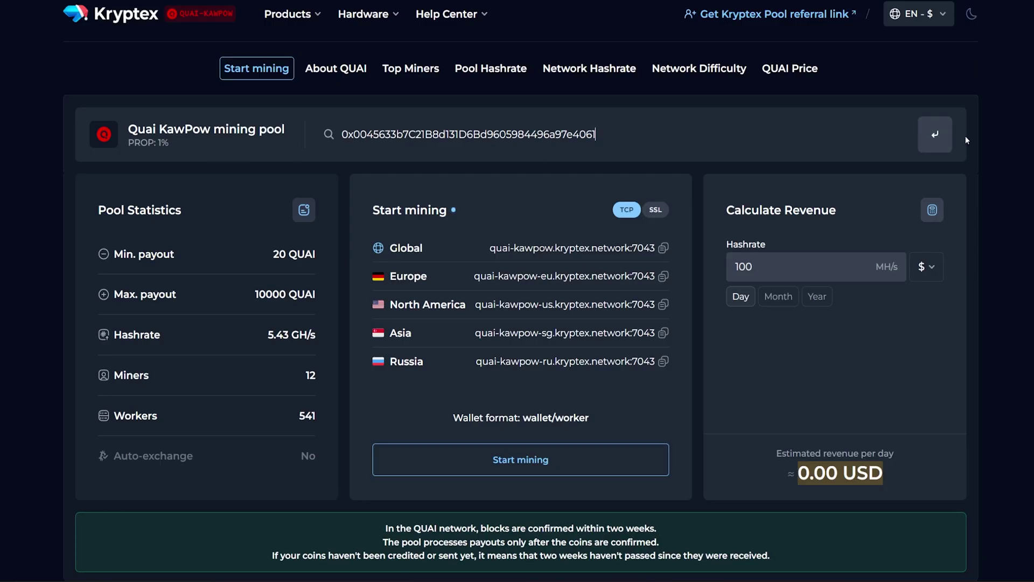
- Look up the wallet address in Kryptex's Quai KawPow pool and check the GPURISERSR8-01 worker's shares and hashrate
{"action": "double_click", "coordinate": [444, 126]}
{"action": "left_click", "coordinate": [937, 138]}
{"action": "scroll", "coordinate": [610, 238], "scroll_direction": "down", "scroll_amount": 8}
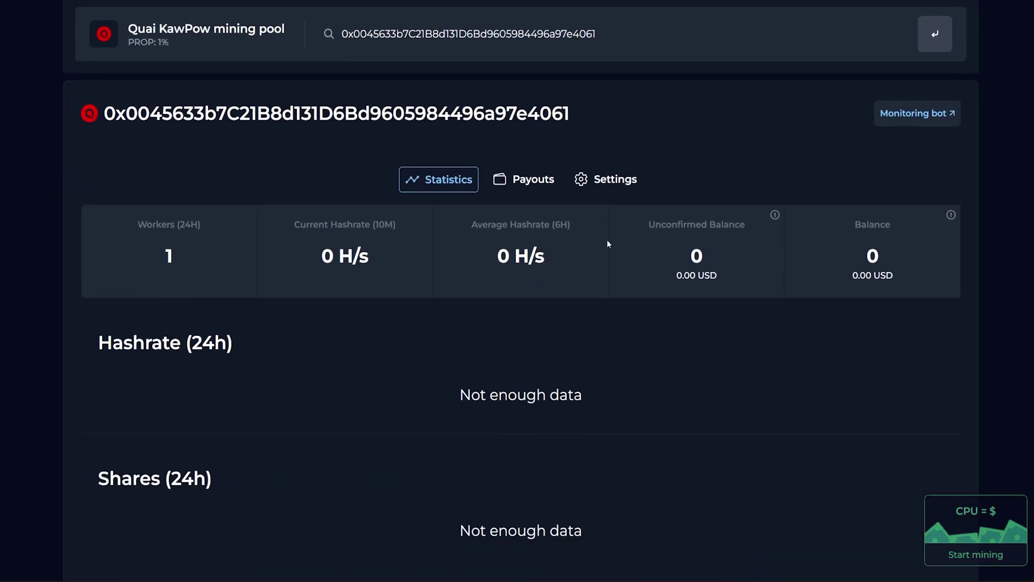
{"action": "scroll", "coordinate": [609, 225], "scroll_direction": "down", "scroll_amount": 3}
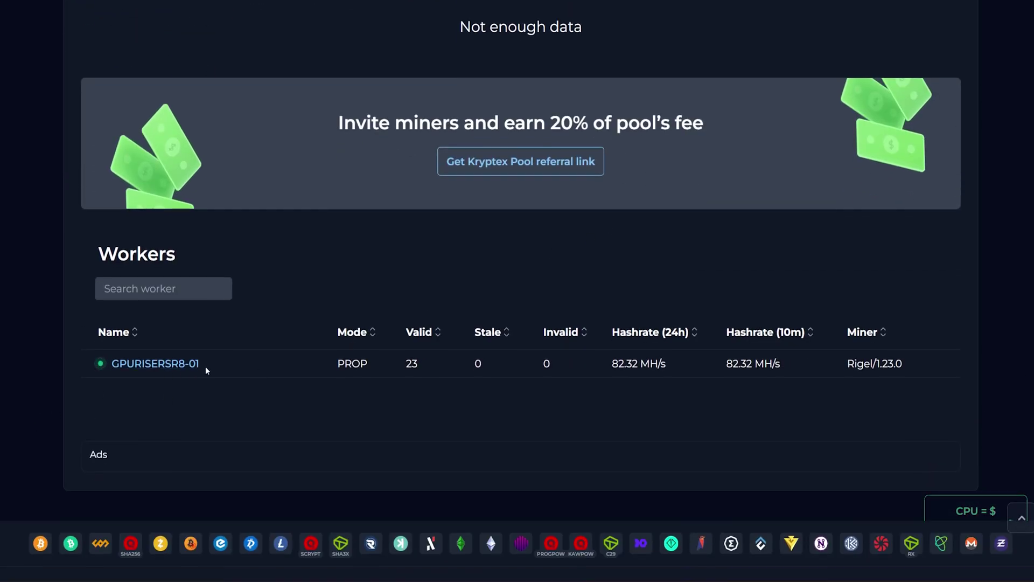
{"action": "left_click_drag", "start_coordinate": [427, 365], "coordinate": [752, 368]}
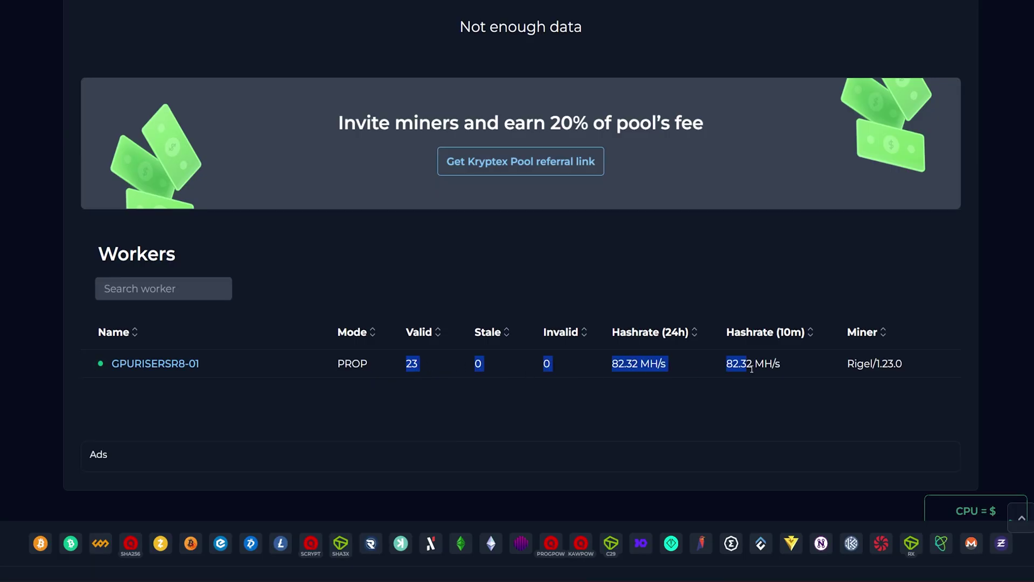
{"action": "left_click", "coordinate": [614, 275]}
{"action": "scroll", "coordinate": [633, 292], "scroll_direction": "up", "scroll_amount": 9}
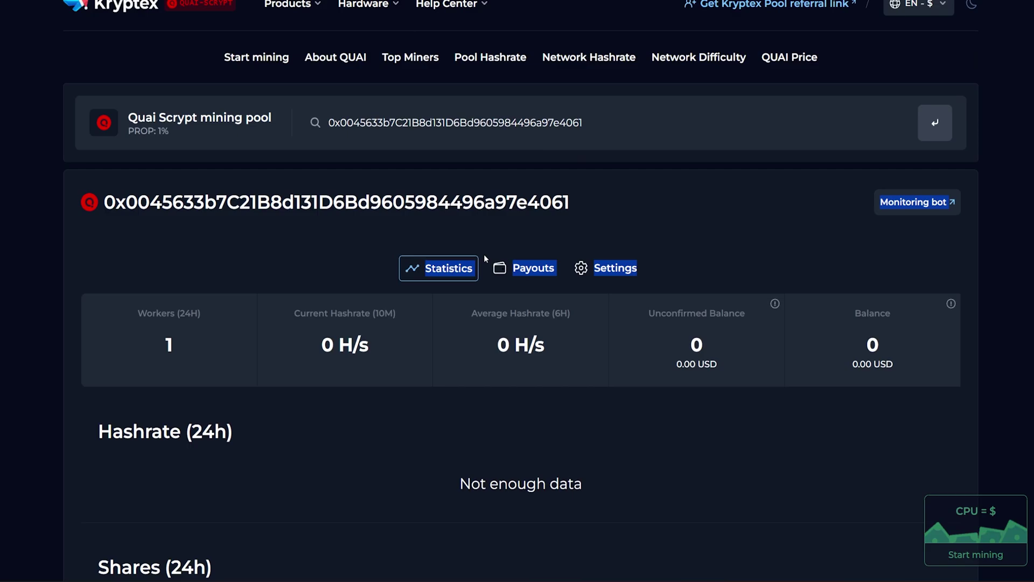
- Check the L903 worker's 10-minute hashrate in the Quai Scrypt pool's wallet statistics
{"action": "scroll", "coordinate": [452, 272], "scroll_direction": "down", "scroll_amount": 12}
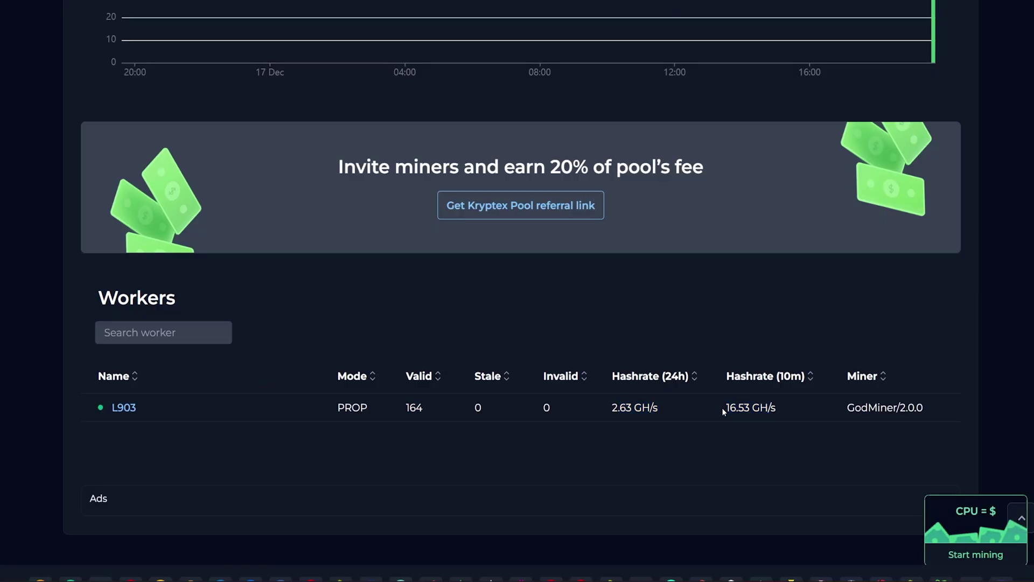
{"action": "left_click_drag", "start_coordinate": [722, 408], "coordinate": [801, 412]}
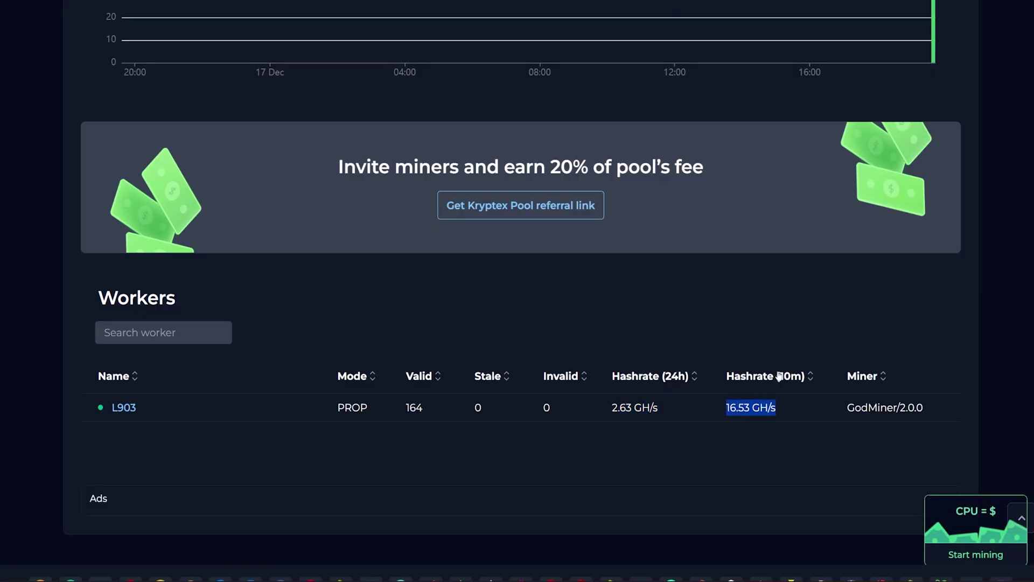
{"action": "scroll", "coordinate": [820, 376], "scroll_direction": "up", "scroll_amount": 12}
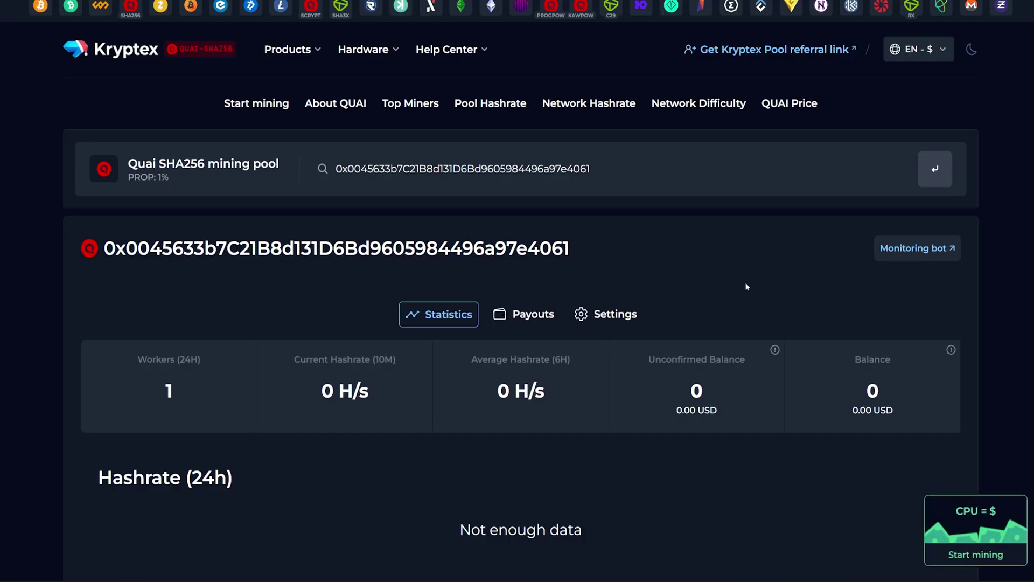
- Check the AvalonQ03 worker's shares and hashrate in the Quai SHA256 pool's wallet statistics
{"action": "scroll", "coordinate": [748, 286], "scroll_direction": "down", "scroll_amount": 8}
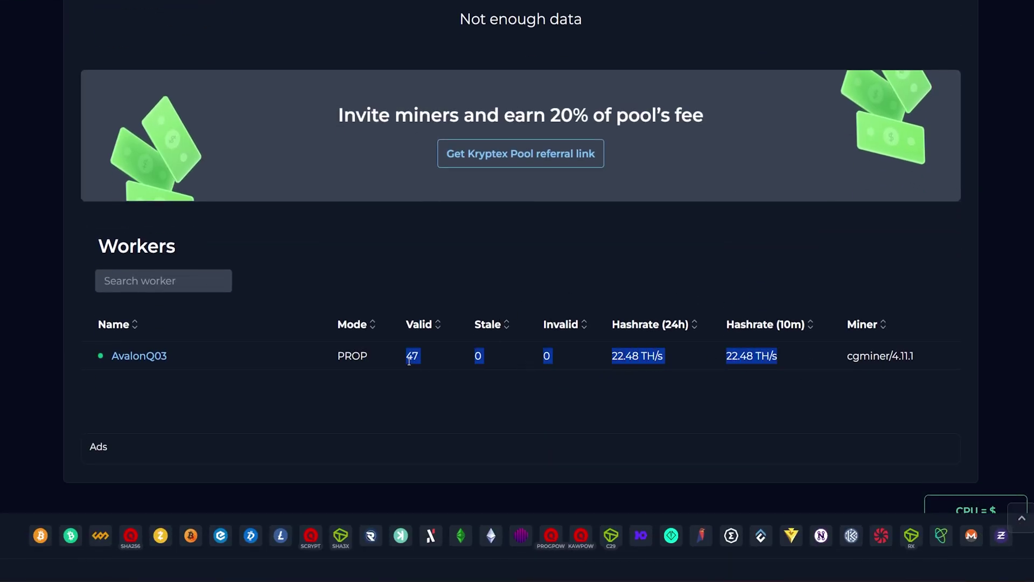
{"action": "left_click", "coordinate": [460, 314]}
{"action": "scroll", "coordinate": [421, 355], "scroll_direction": "up", "scroll_amount": 8}
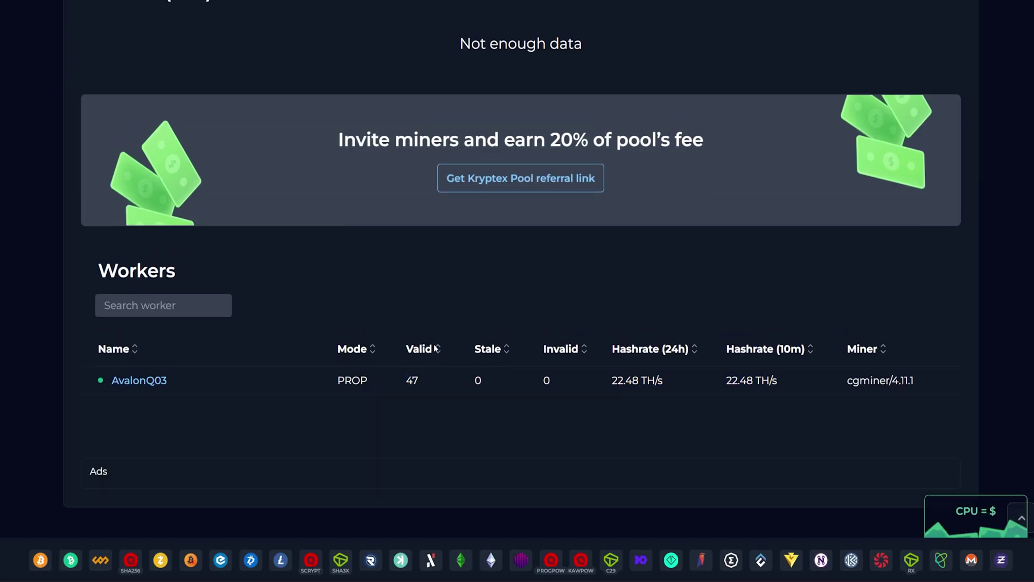
- Return to the Quai KawPow wallet statistics and recheck the GPURISERSR8-01 worker's hashrate
{"action": "scroll", "coordinate": [751, 388], "scroll_direction": "down", "scroll_amount": 3}
{"action": "scroll", "coordinate": [752, 391], "scroll_direction": "down", "scroll_amount": 5}
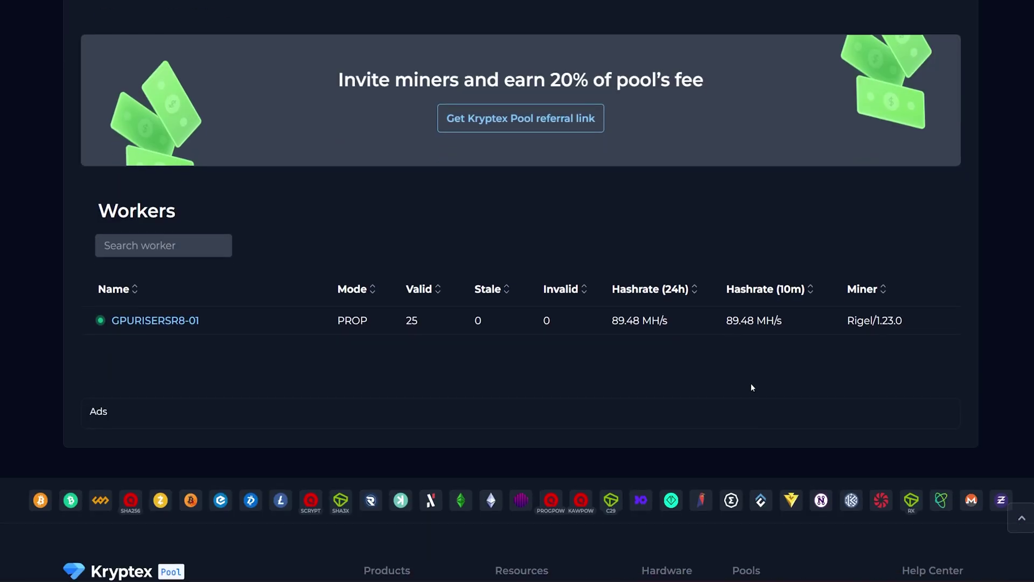
{"action": "left_click_drag", "start_coordinate": [645, 329], "coordinate": [505, 270]}
{"action": "left_click", "coordinate": [522, 236]}
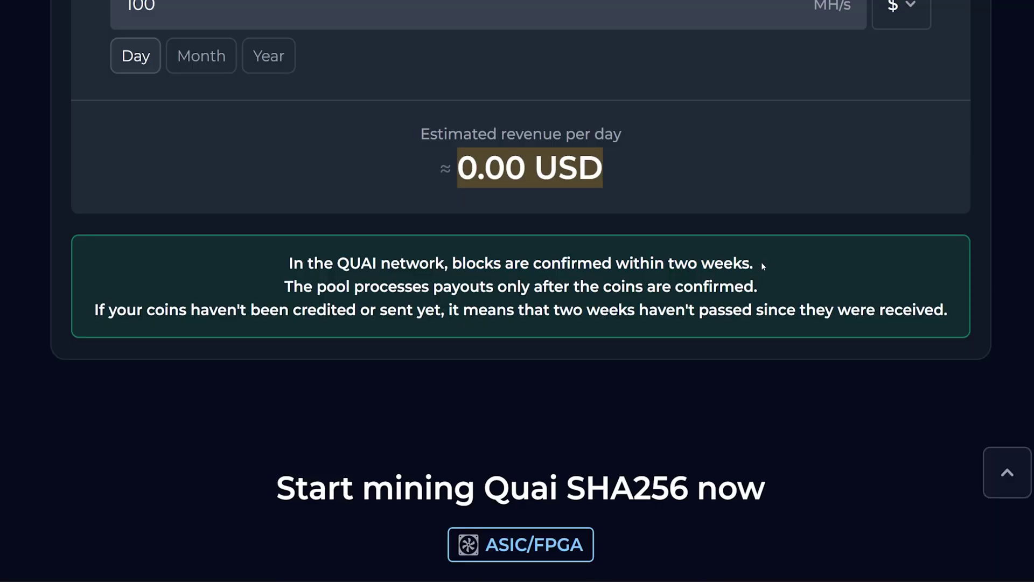
- Read the notice about QUAI block confirmation and payout timing on the Quai SHA256 pool page
{"action": "left_click_drag", "start_coordinate": [761, 264], "coordinate": [496, 247]}
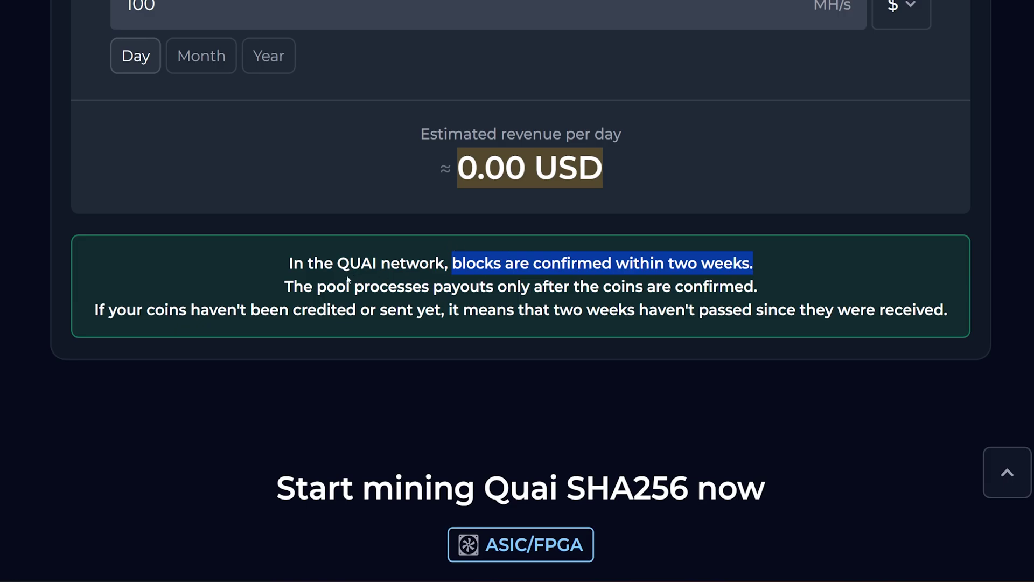
{"action": "left_click_drag", "start_coordinate": [326, 286], "coordinate": [535, 287]}
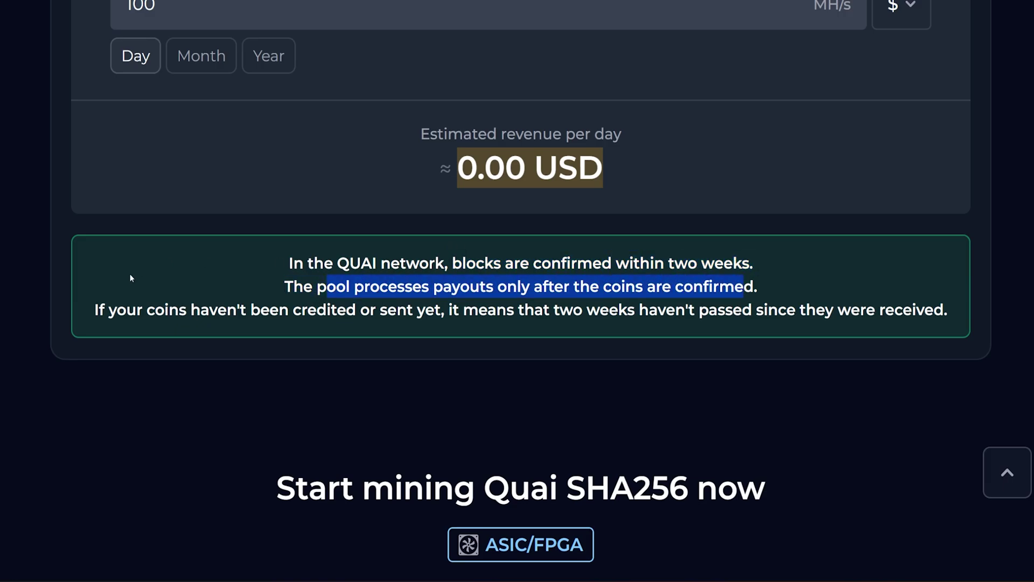
{"action": "left_click", "coordinate": [149, 310]}
{"action": "left_click_drag", "start_coordinate": [195, 313], "coordinate": [816, 306]}
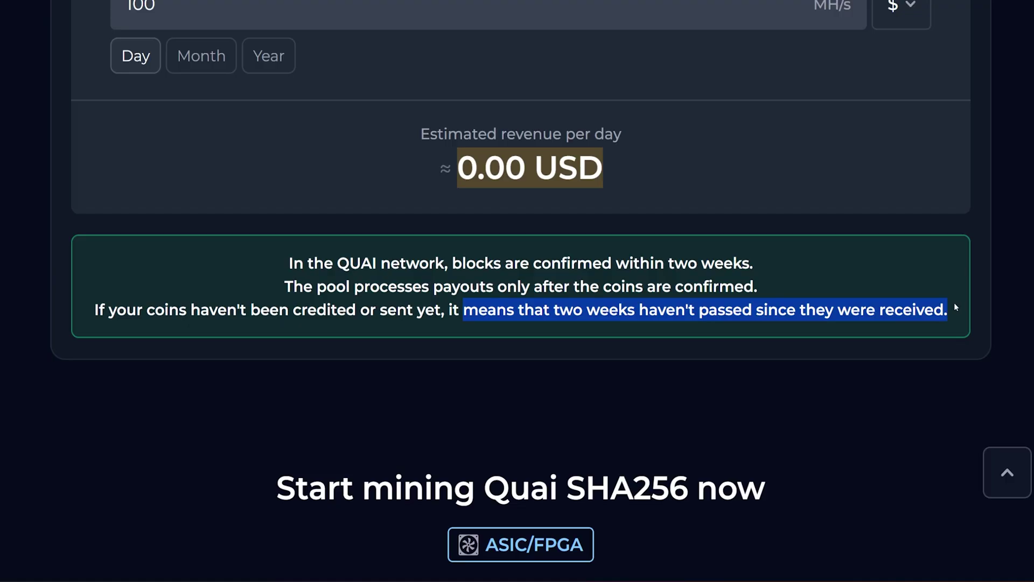
{"action": "scroll", "coordinate": [552, 260], "scroll_direction": "up", "scroll_amount": 4}
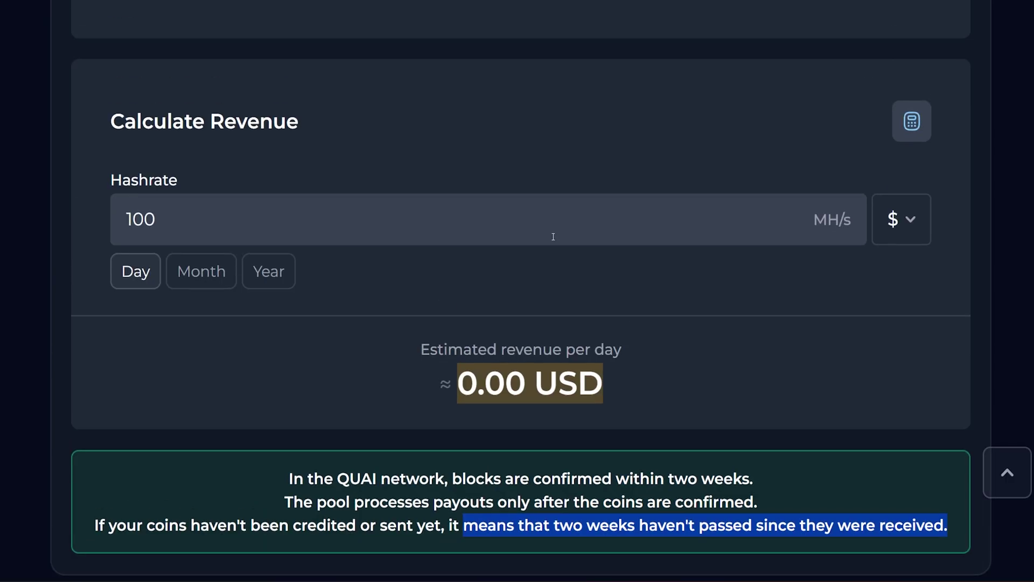
- Look through the QUAI-SHA256 pool's ASIC connection instructions and additional information, then return to the pool overview
{"action": "scroll", "coordinate": [649, 355], "scroll_direction": "down", "scroll_amount": 5}
{"action": "key", "text": "ctrl+minus"}
{"action": "scroll", "coordinate": [661, 263], "scroll_direction": "down", "scroll_amount": 8}
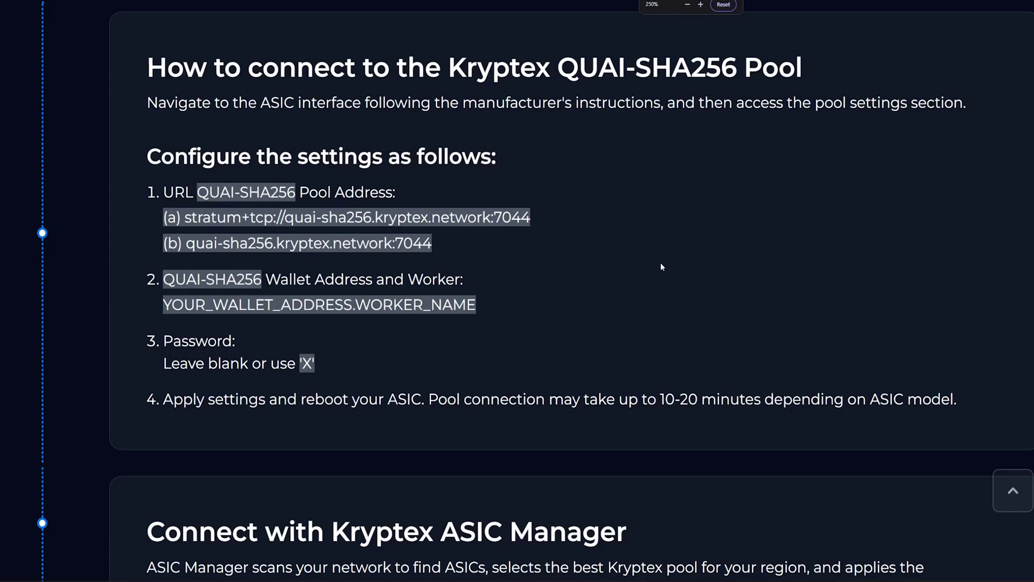
{"action": "scroll", "coordinate": [661, 263], "scroll_direction": "down", "scroll_amount": 5}
{"action": "key", "text": "ctrl+minus"}
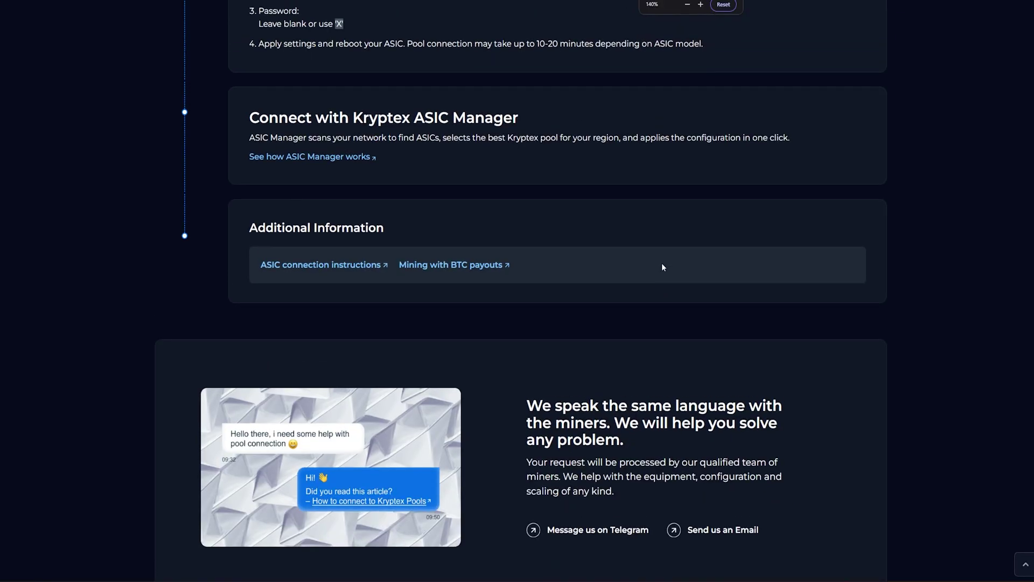
{"action": "scroll", "coordinate": [662, 263], "scroll_direction": "up", "scroll_amount": 10}
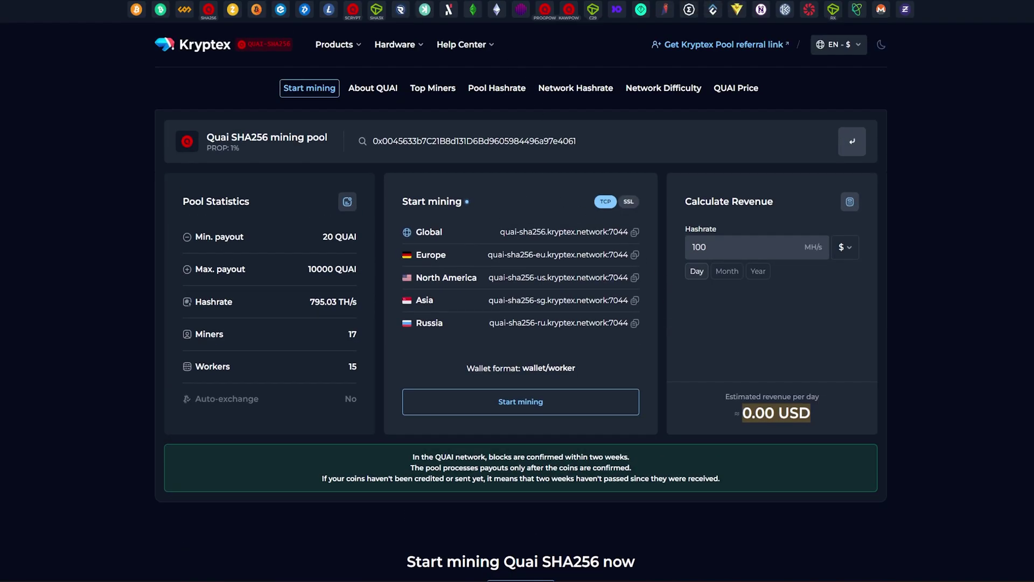
- Switch to Quai Network's CoinMarketCap page and show its price chart for all time
{"action": "left_click", "coordinate": [21, 8]}
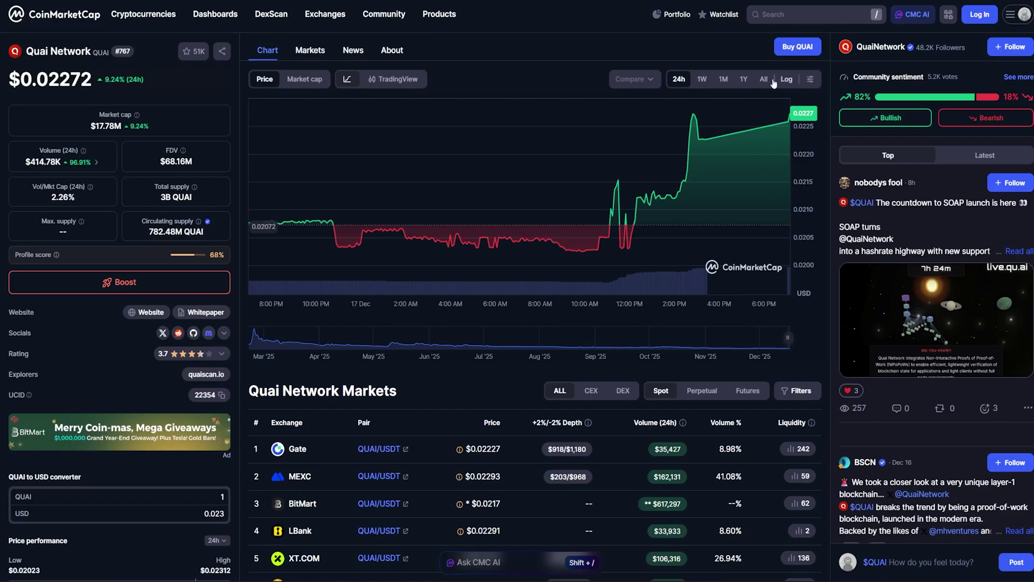
{"action": "left_click", "coordinate": [773, 80]}
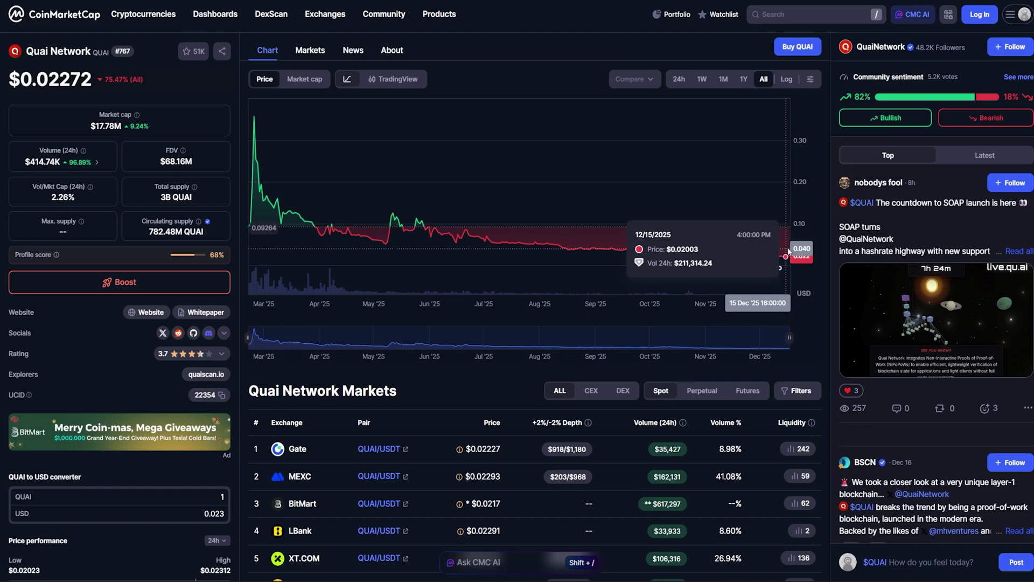